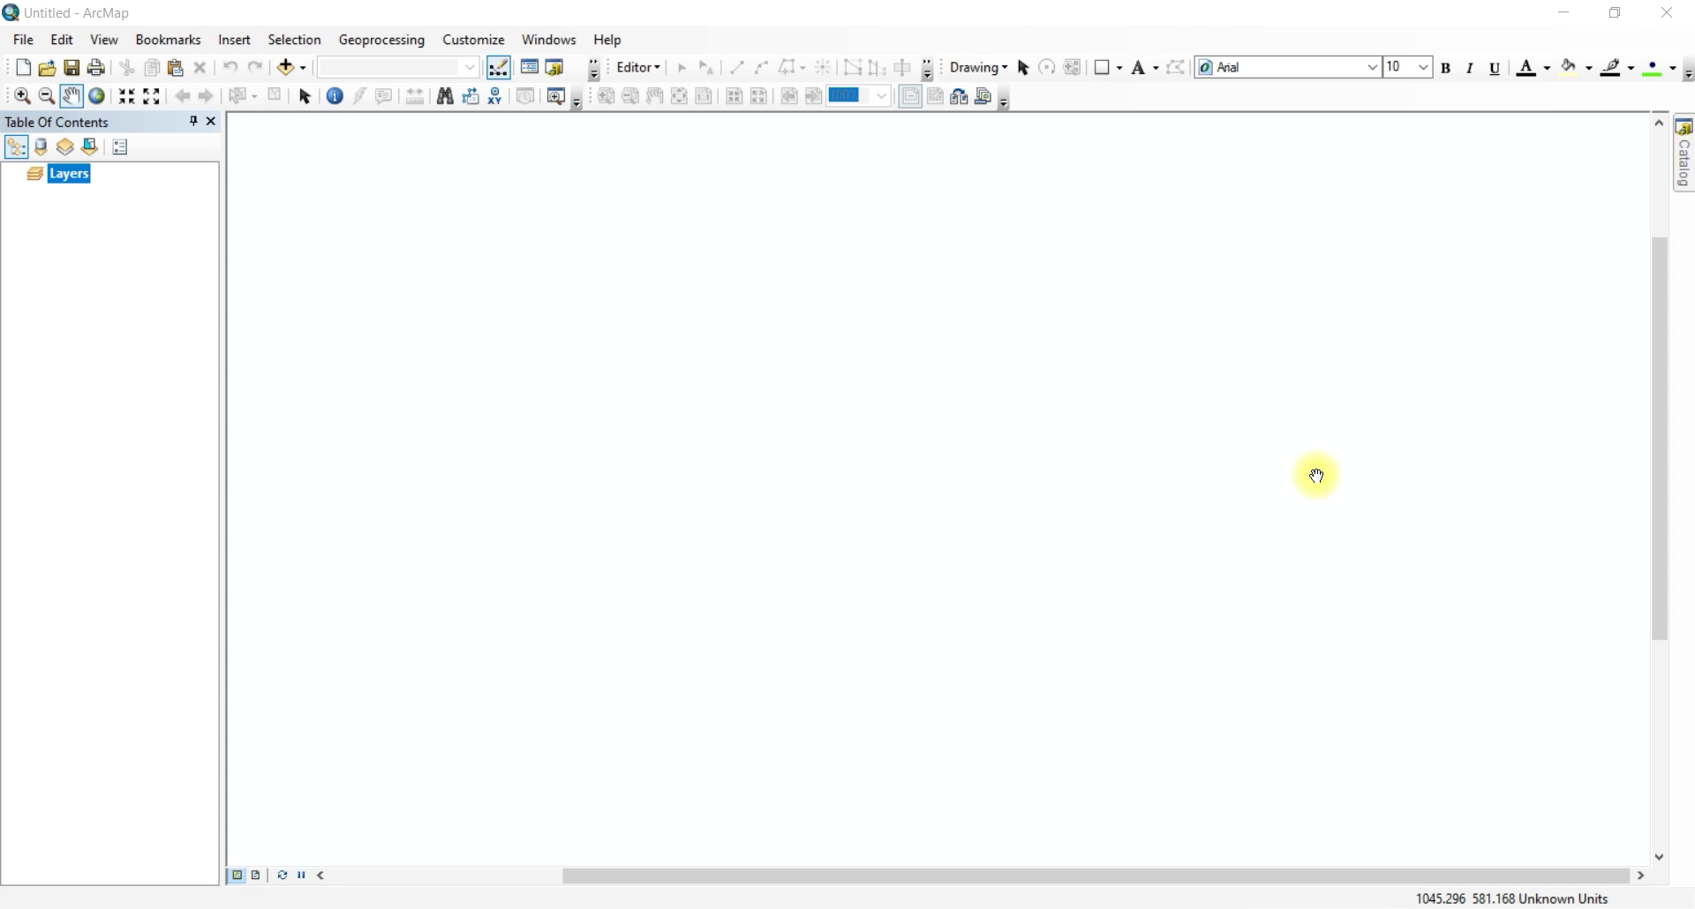
# Open the population_by_district file from the census folder.
pyautogui.moveTo(624, 907)
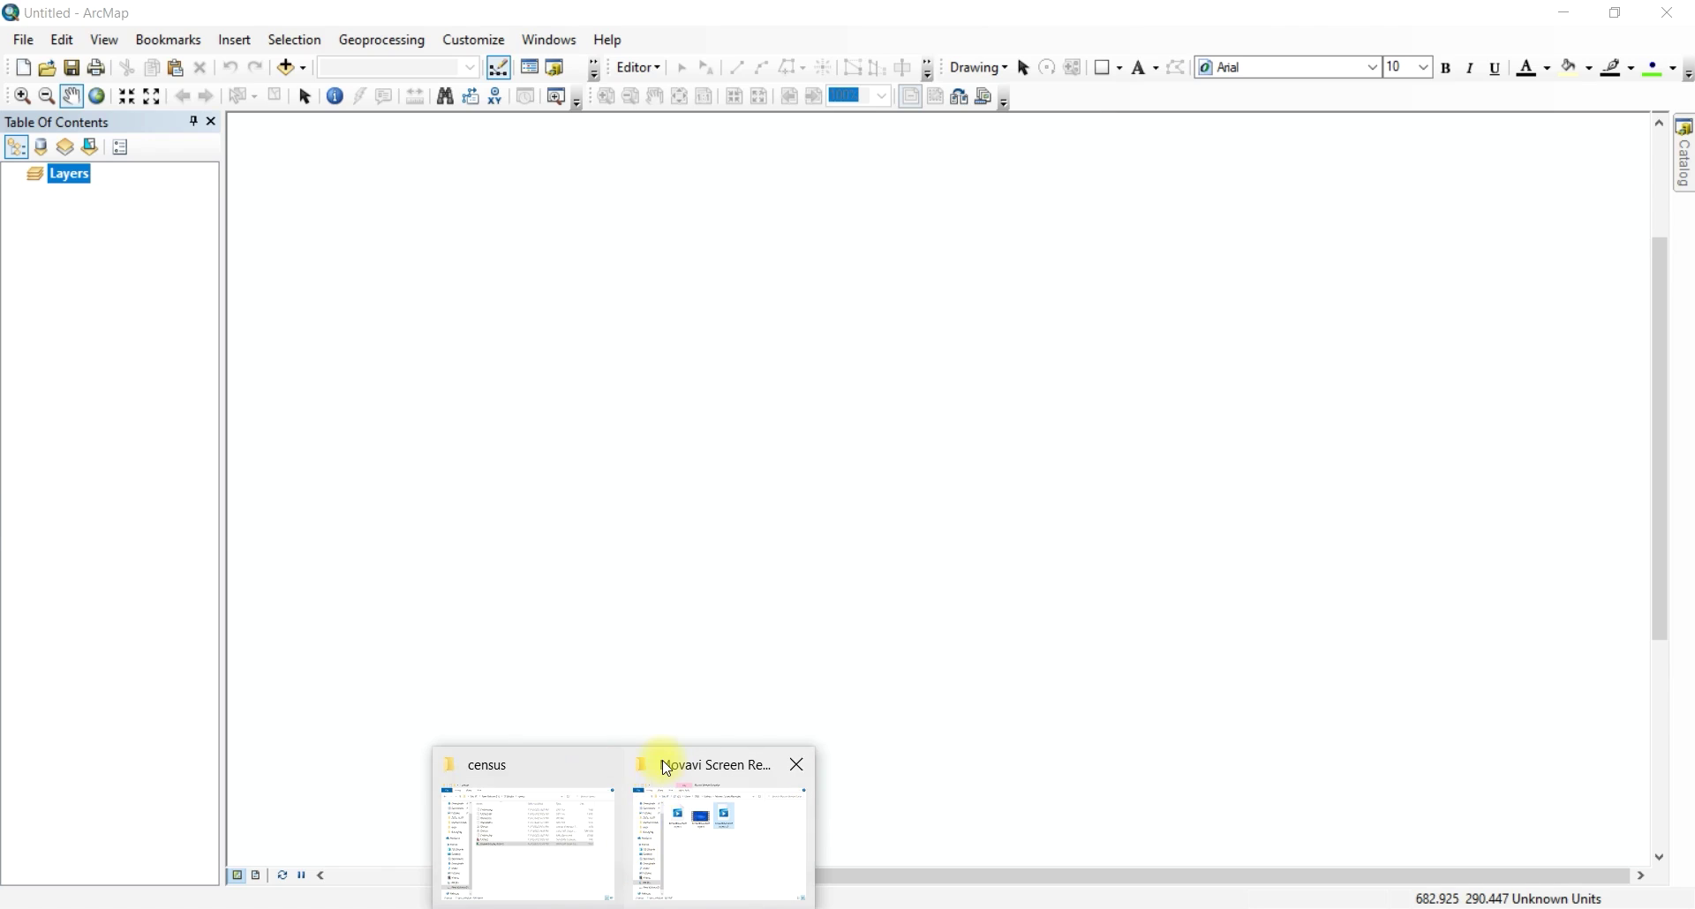
pyautogui.click(567, 769)
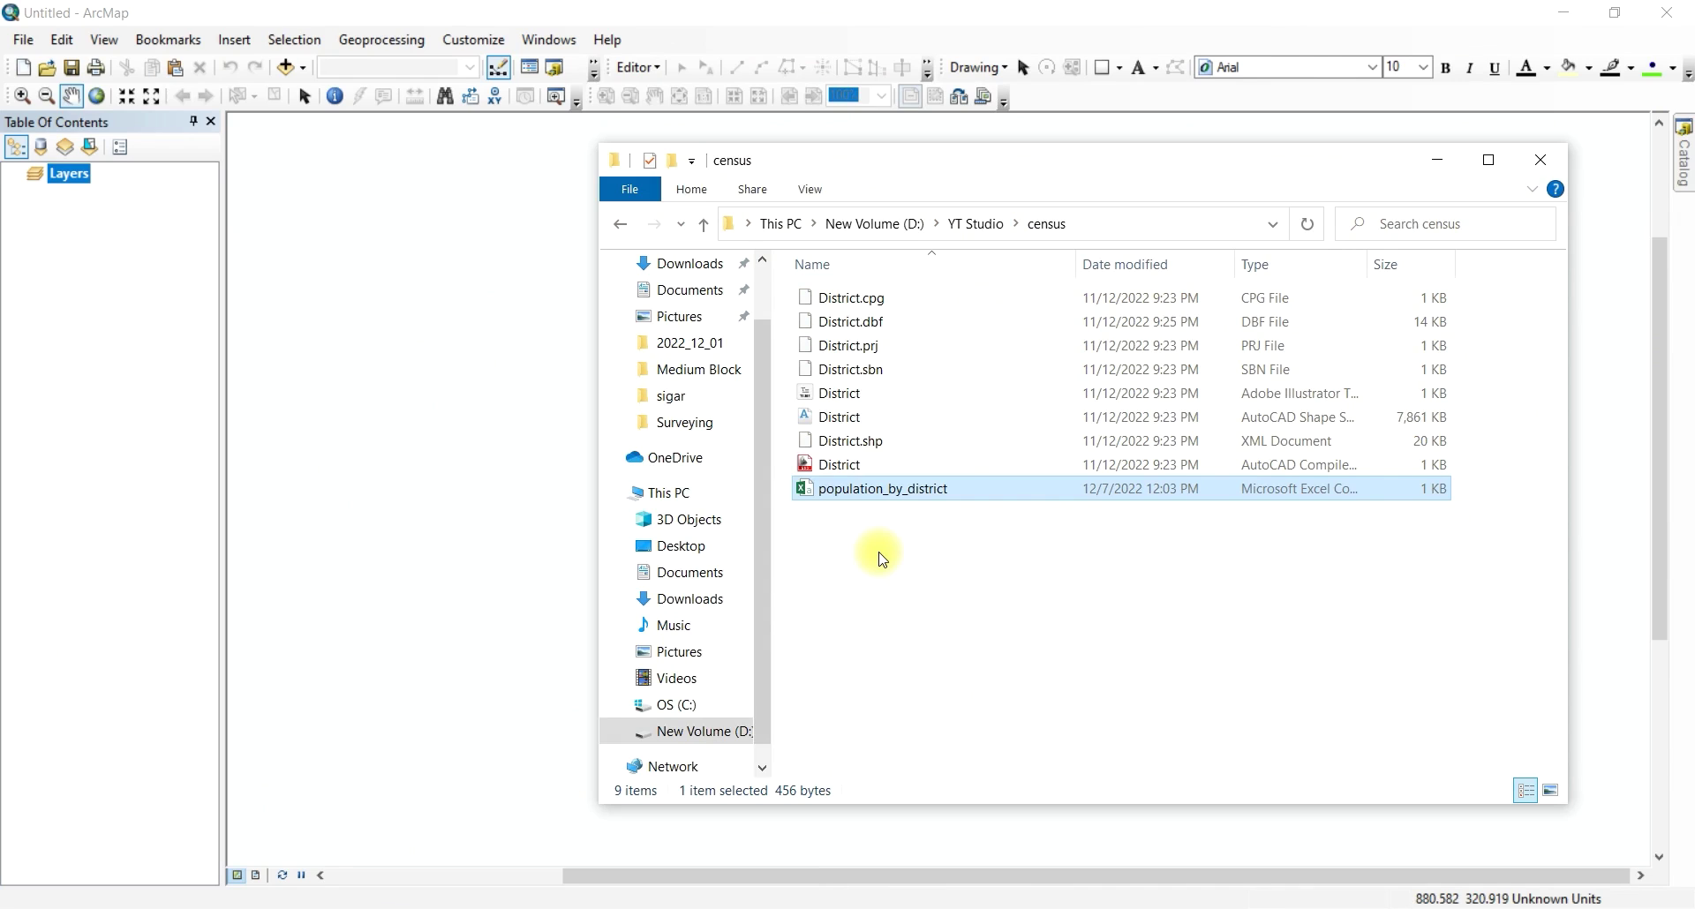
pyautogui.doubleClick(881, 490)
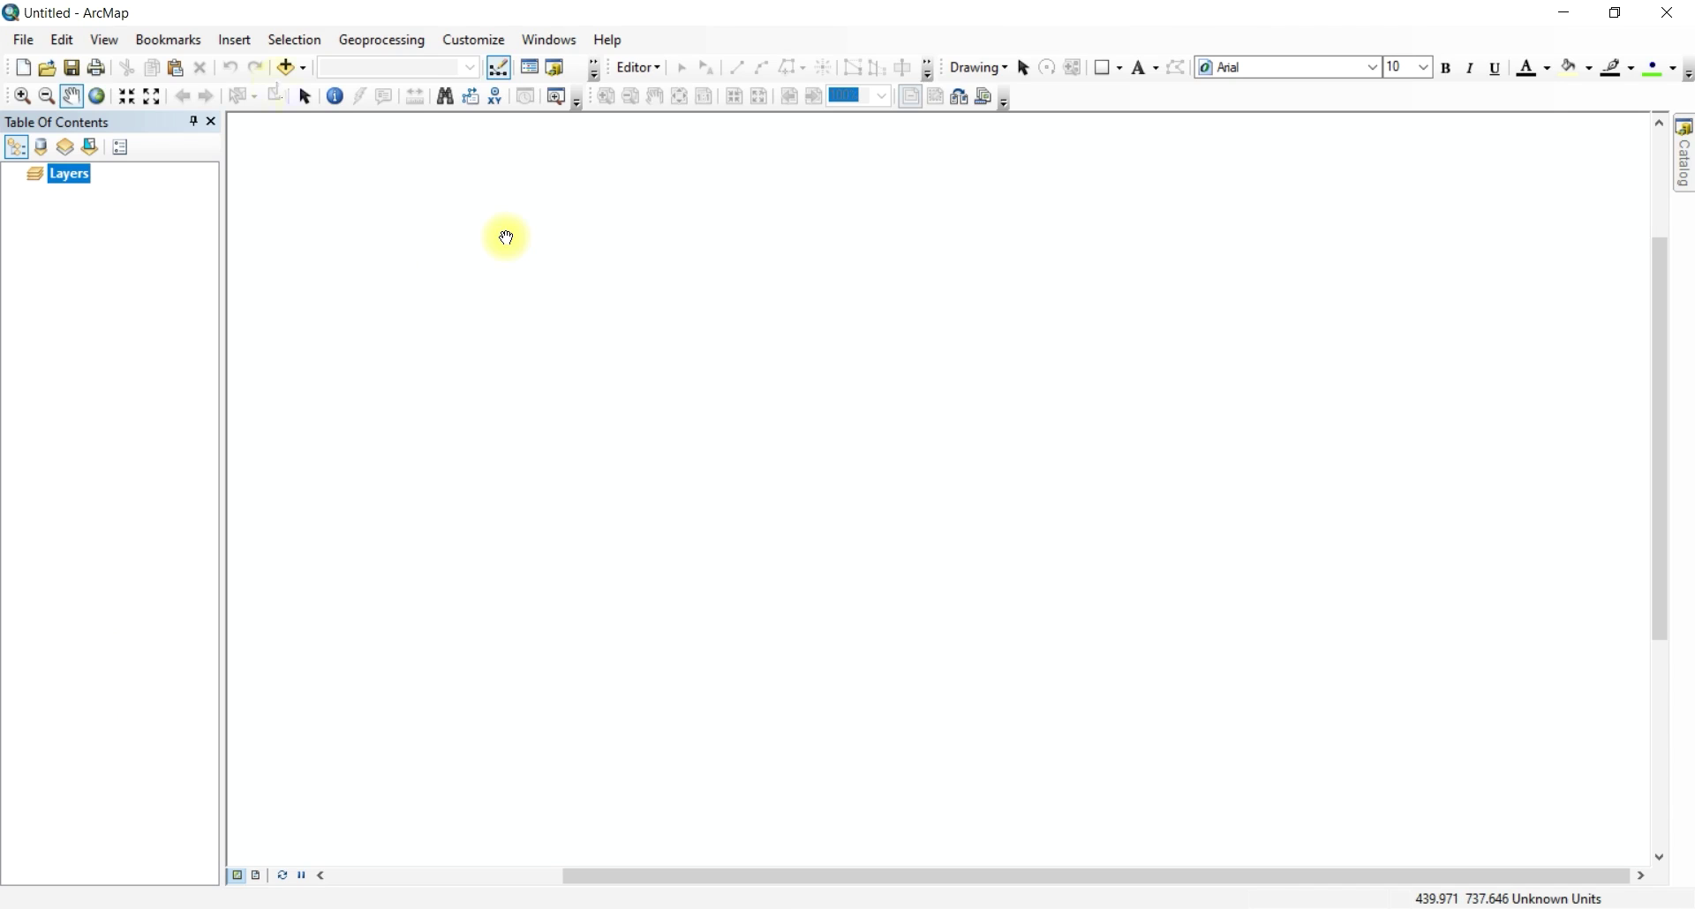
# Add District.shp as a layer, open its attribute table and widen DISTRICT_N to show full names.
pyautogui.click(289, 67)
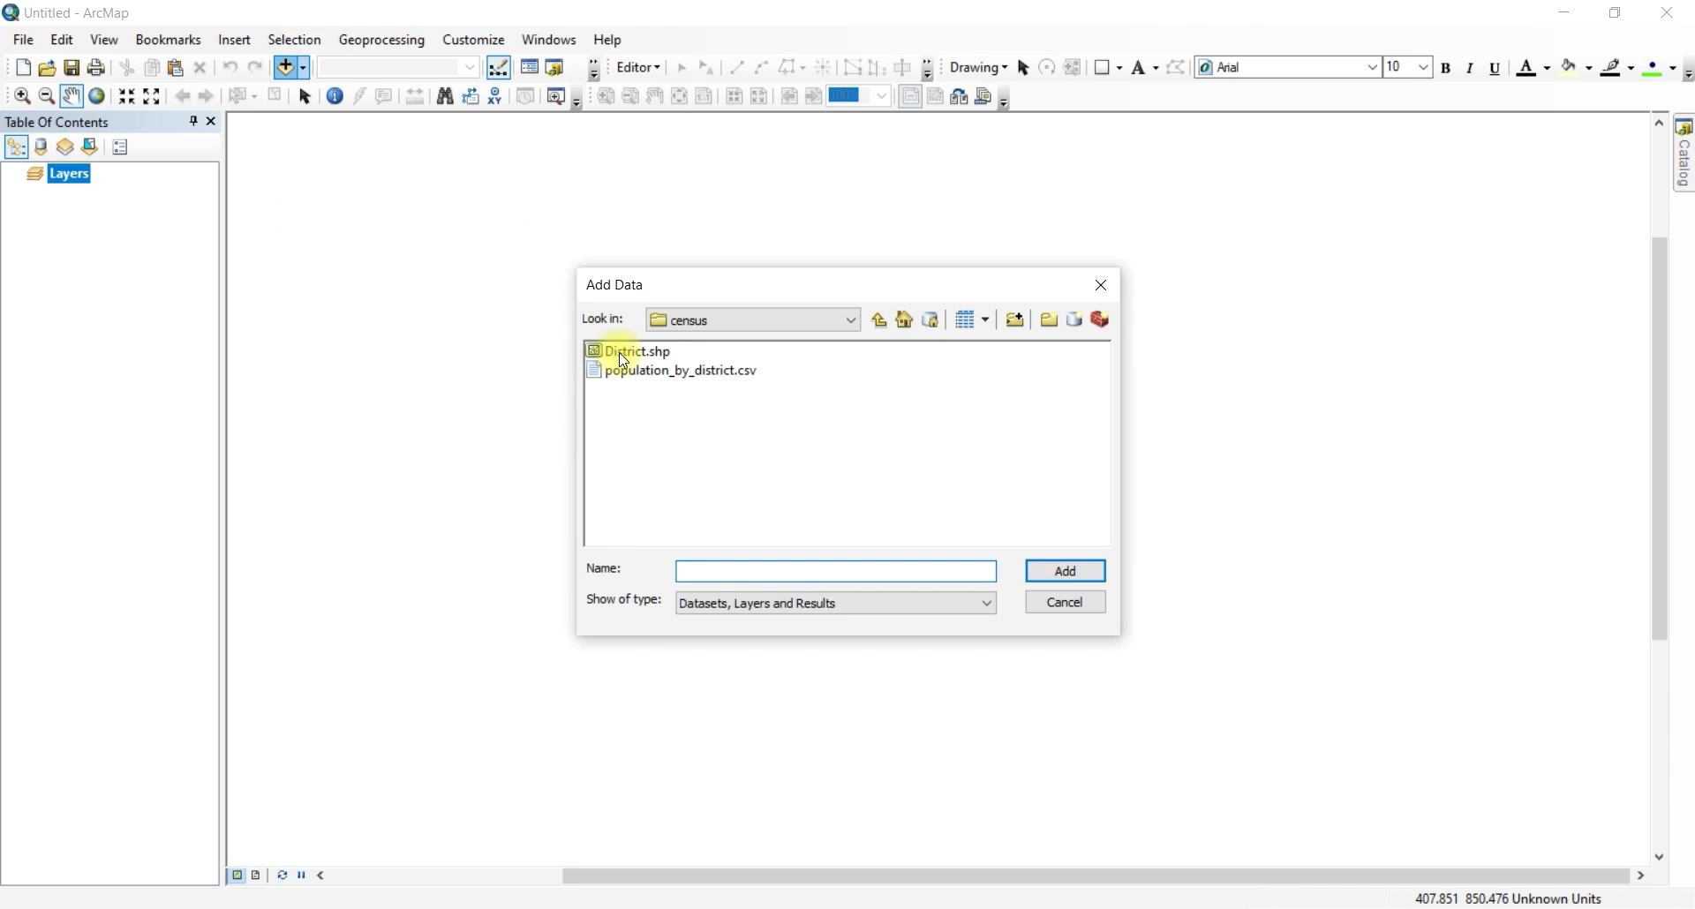
pyautogui.click(1064, 571)
pyautogui.rightClick(93, 195)
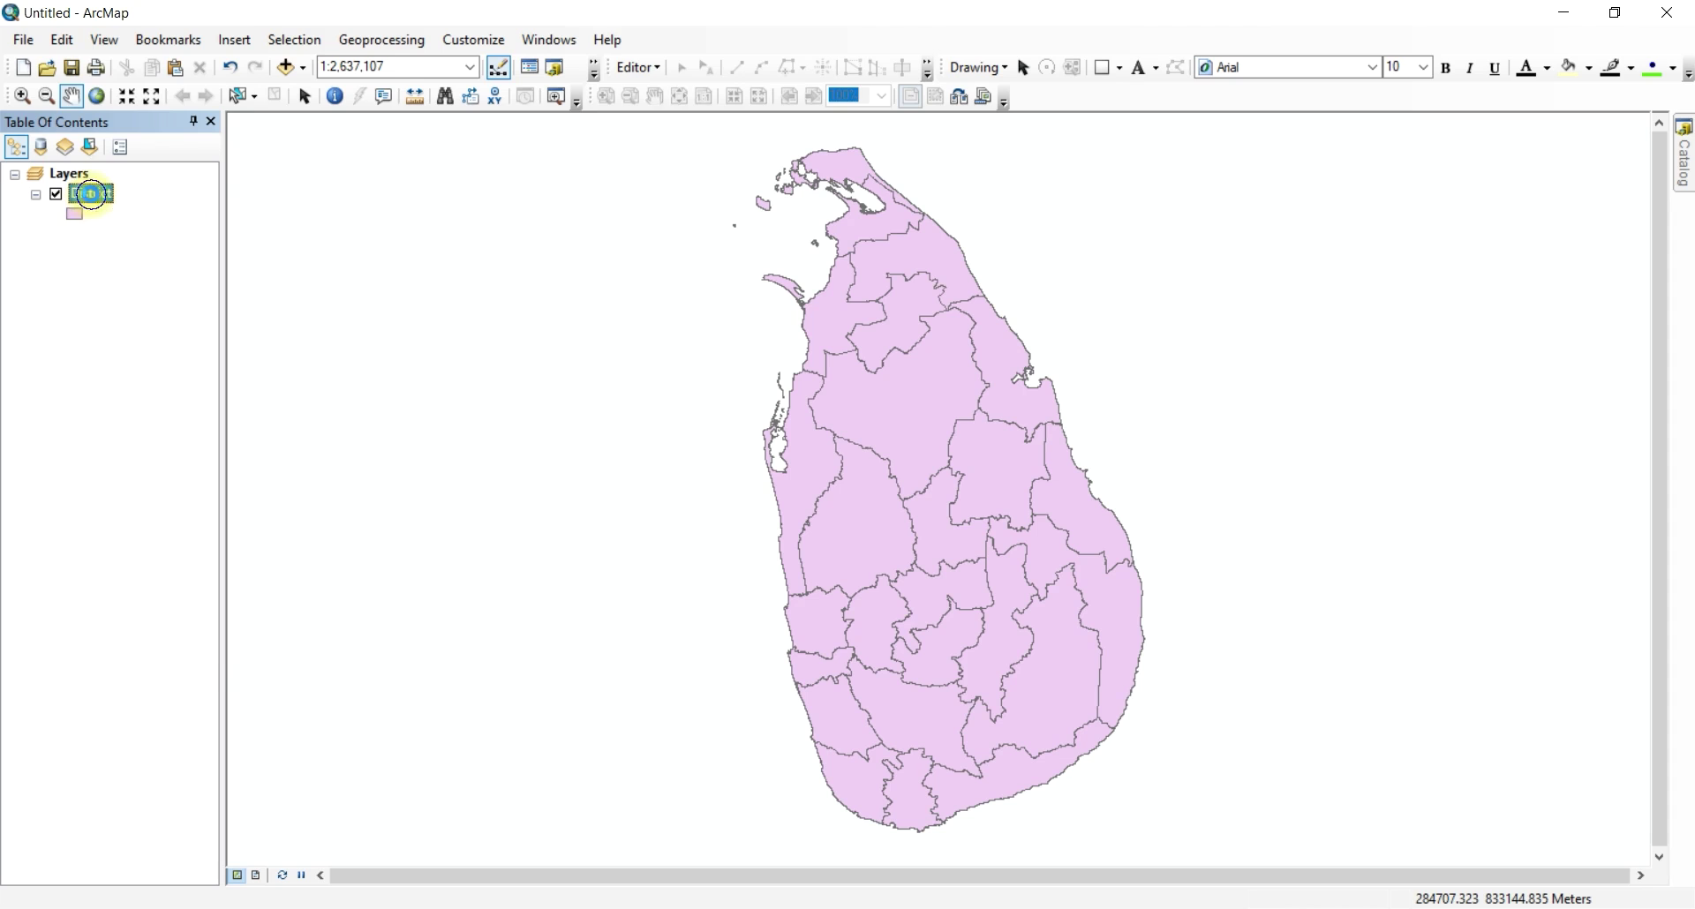
pyautogui.click(150, 258)
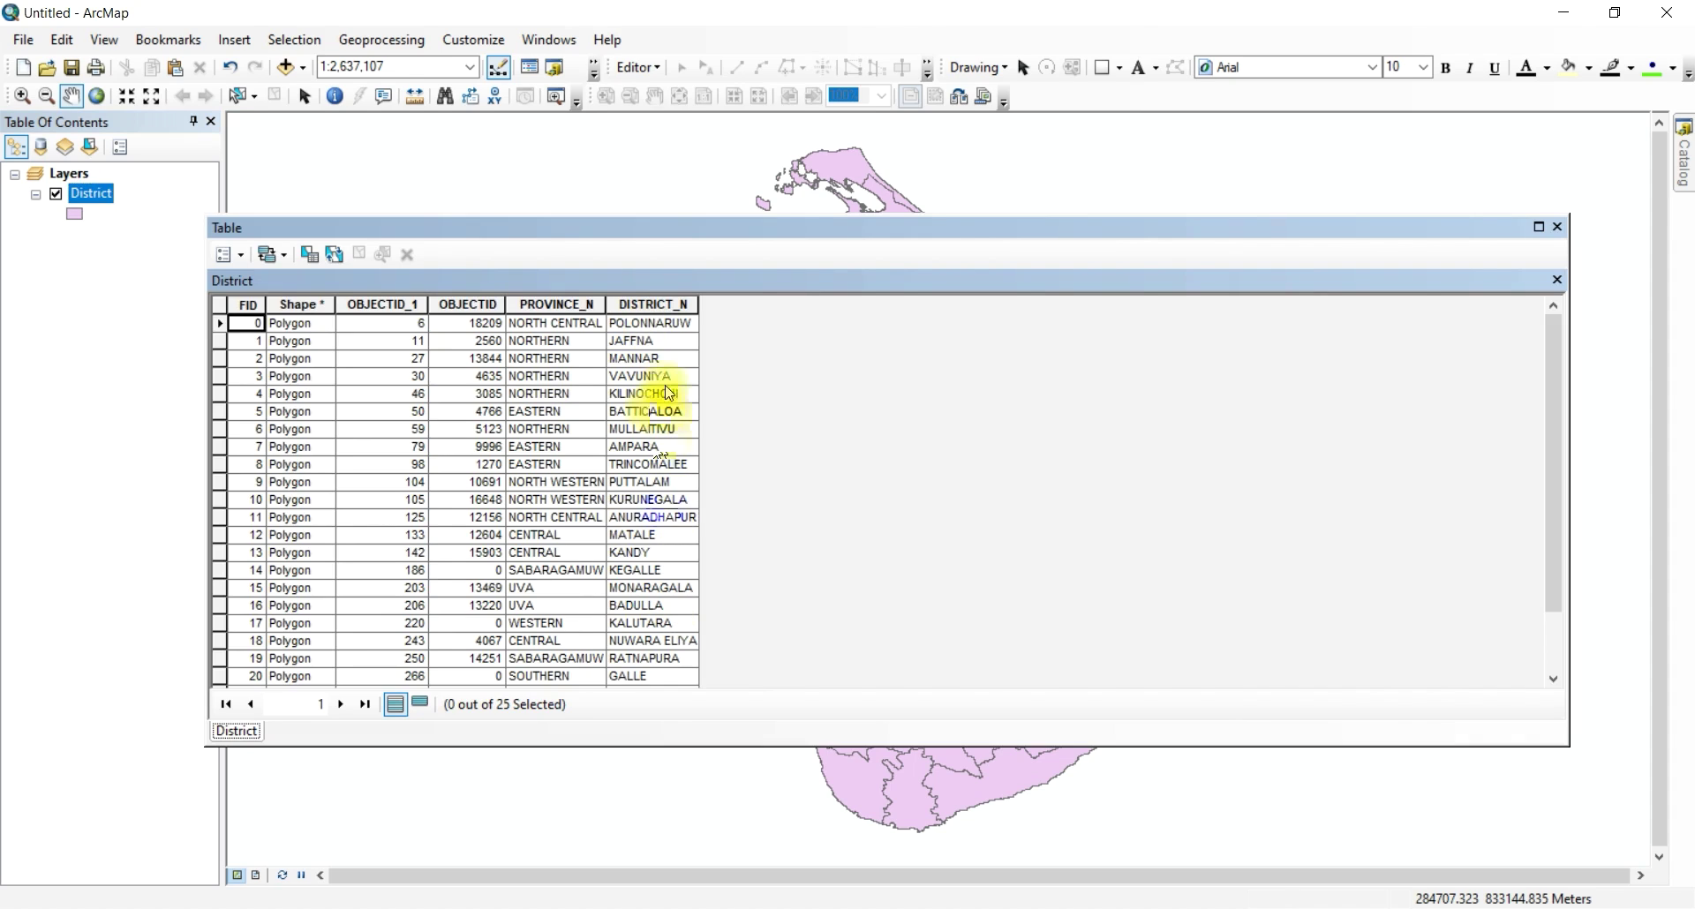
pyautogui.moveTo(699, 304); pyautogui.dragTo(885, 305)
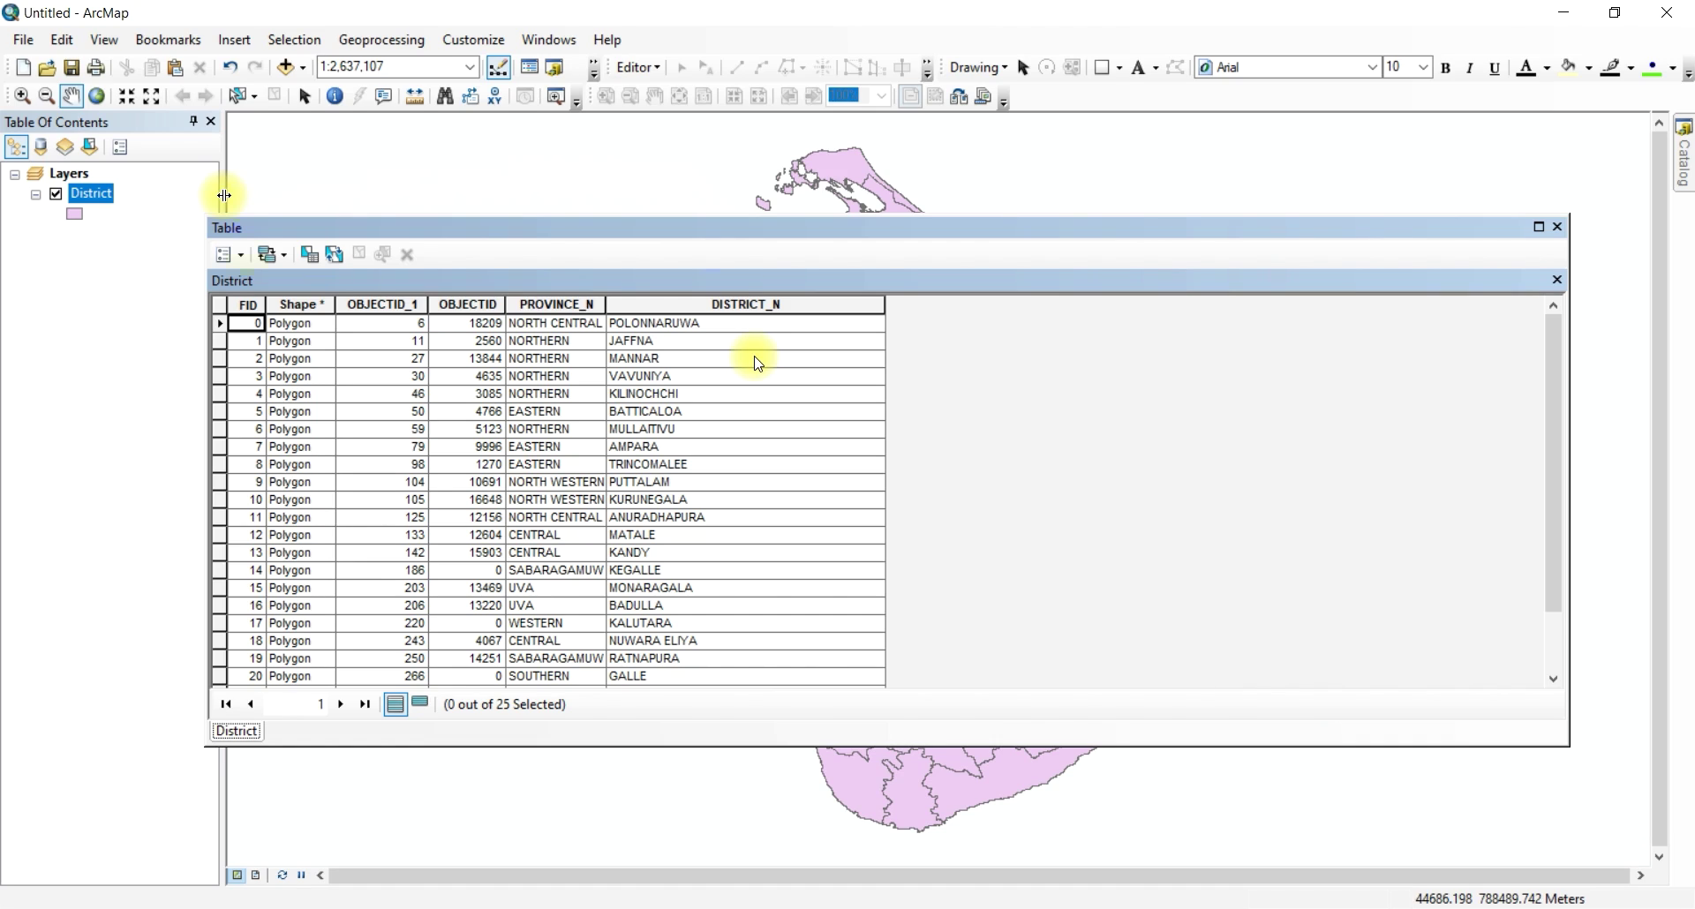
# Start a Join of attributes from a table, based on the DISTRICT_N field.
pyautogui.click(241, 254)
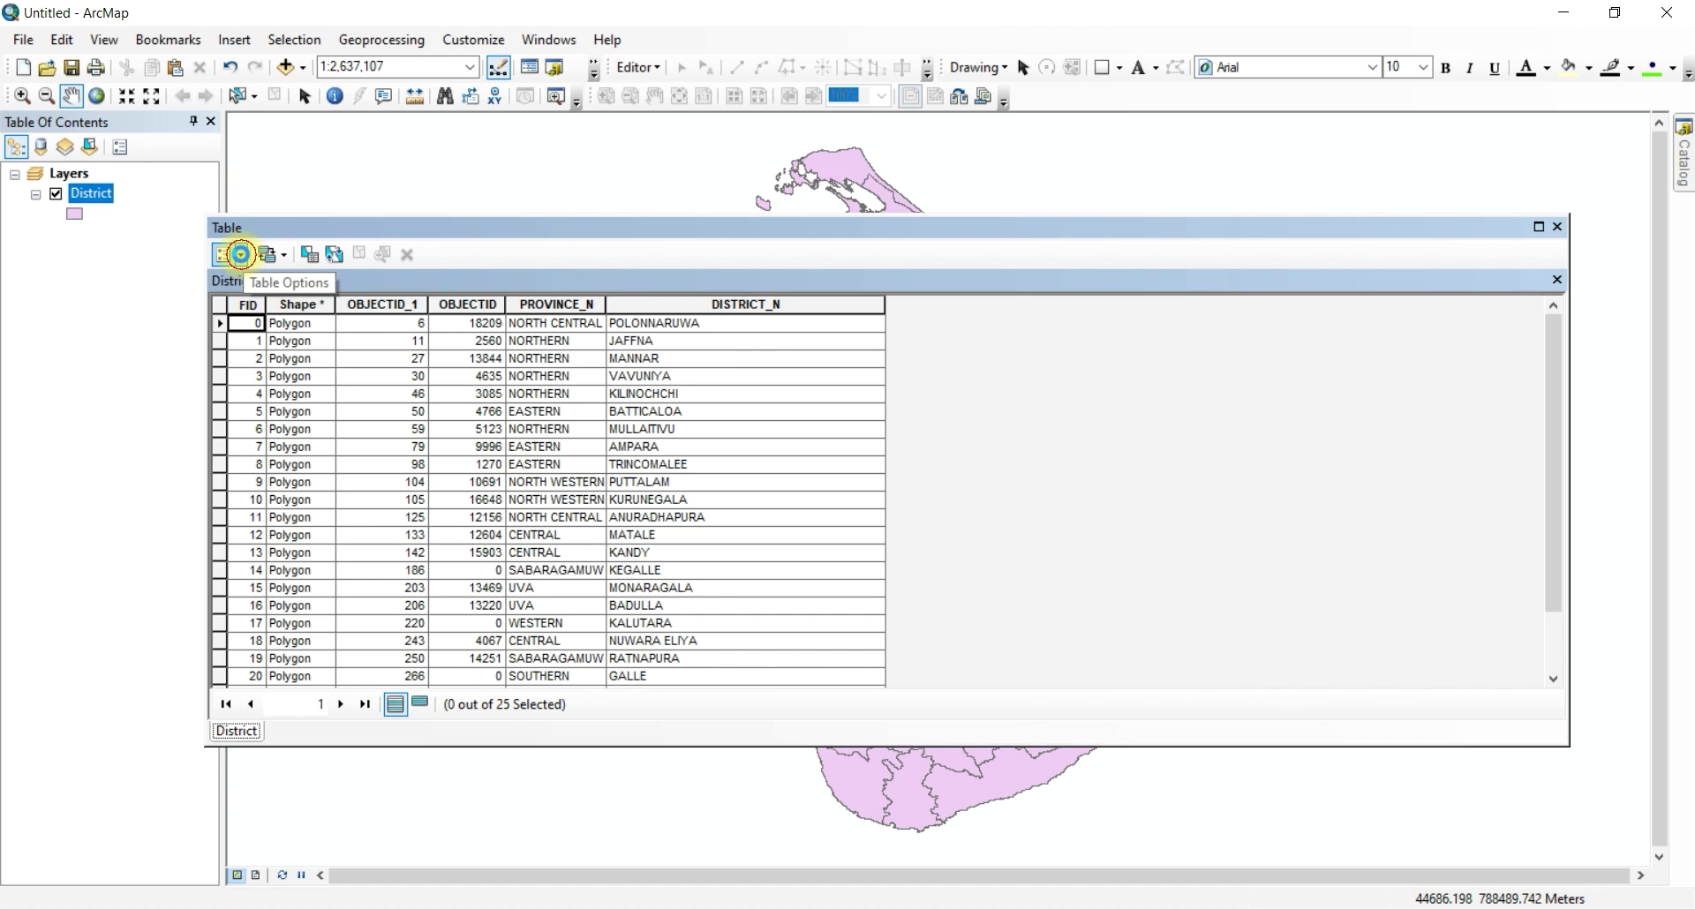
pyautogui.moveTo(321, 561)
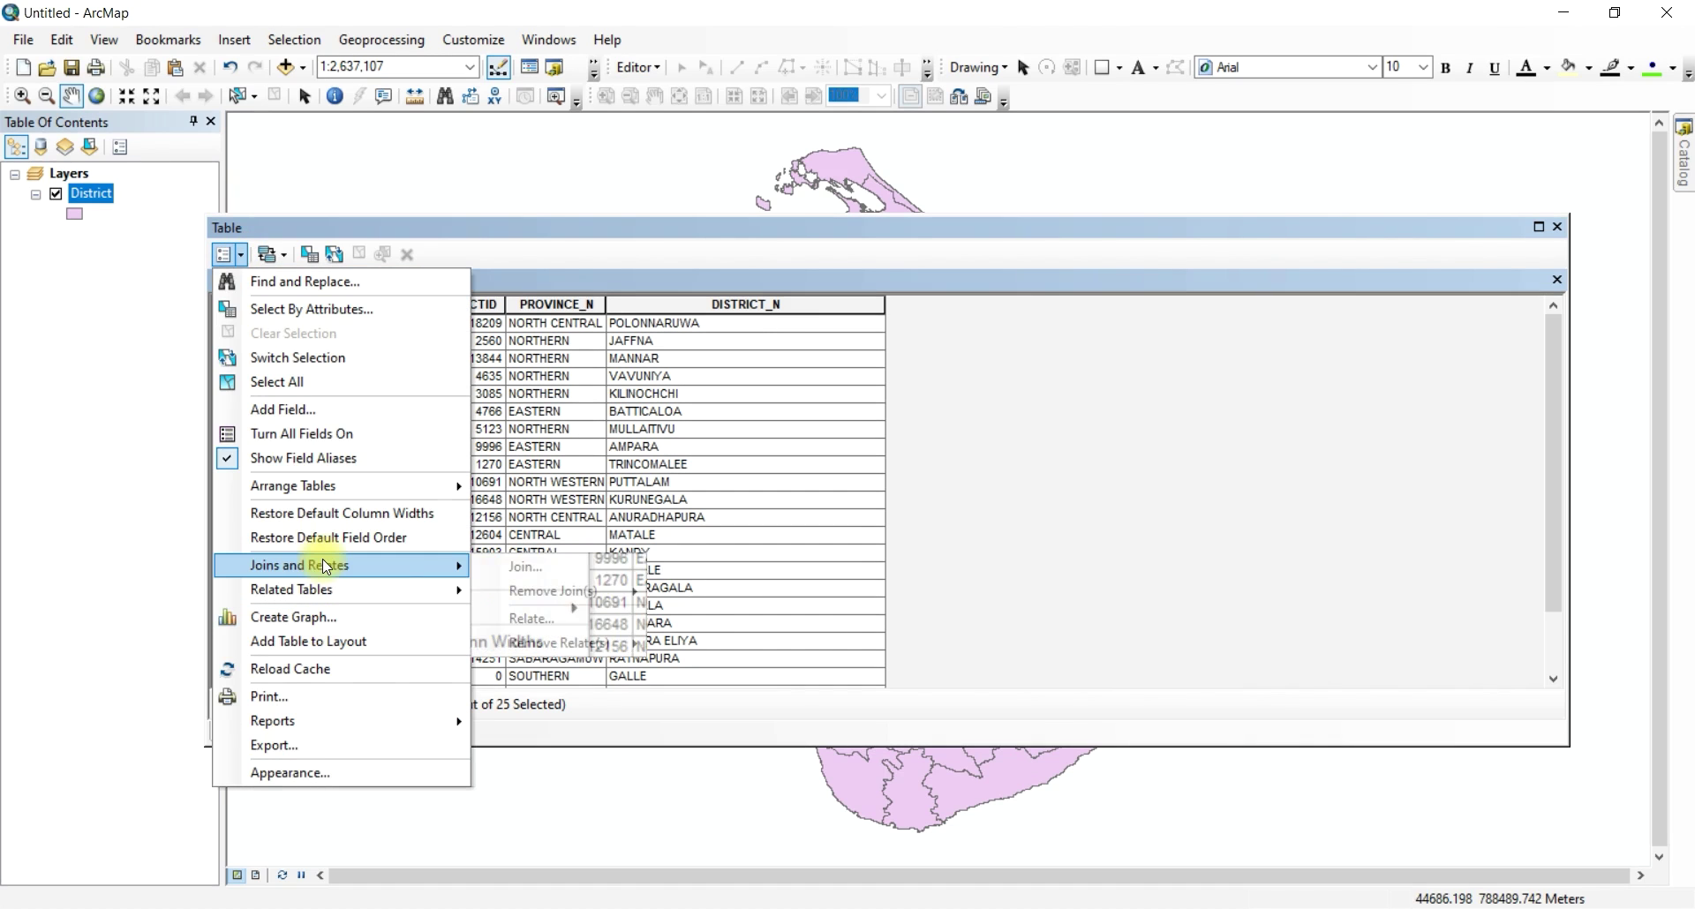
pyautogui.click(525, 570)
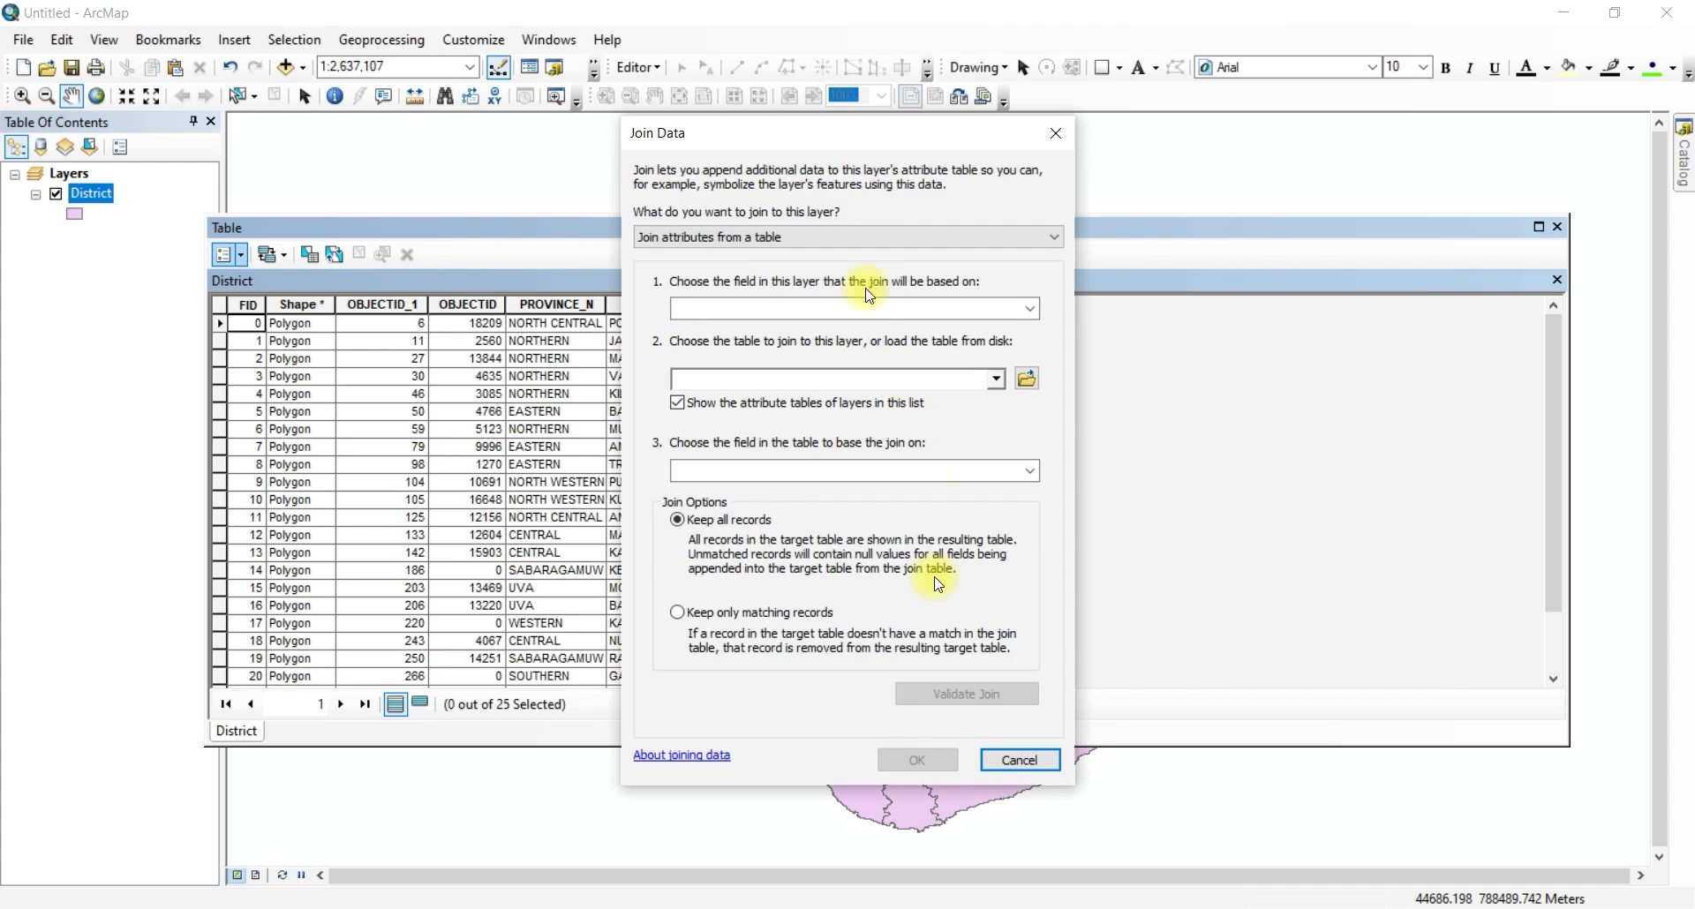
pyautogui.click(707, 238)
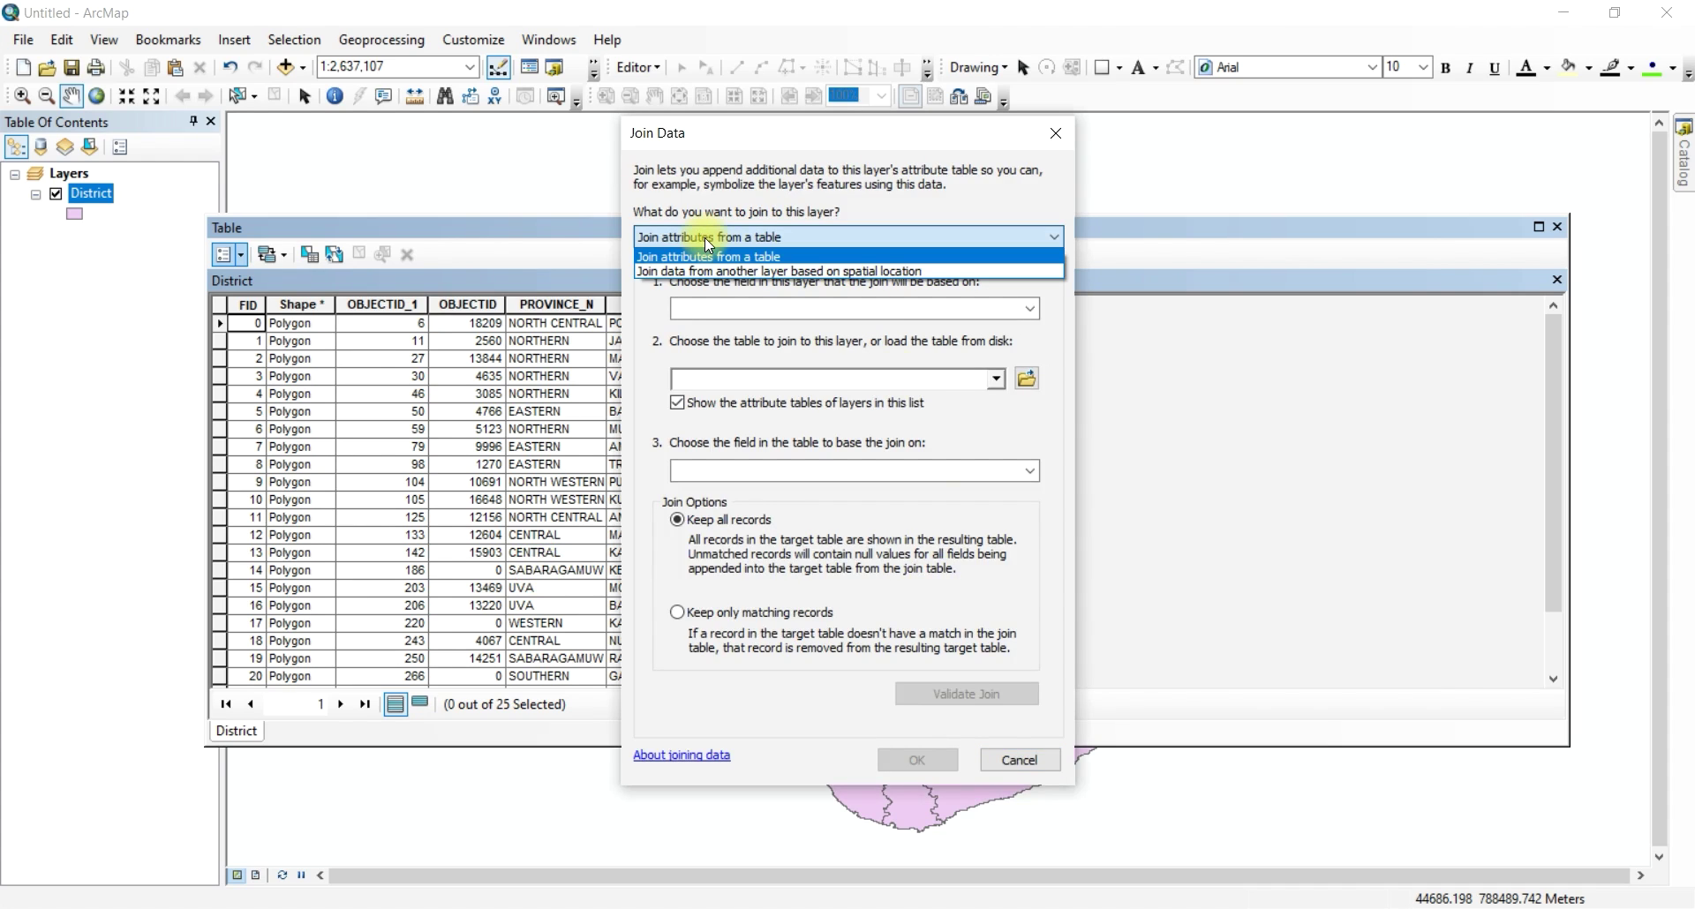
pyautogui.click(776, 260)
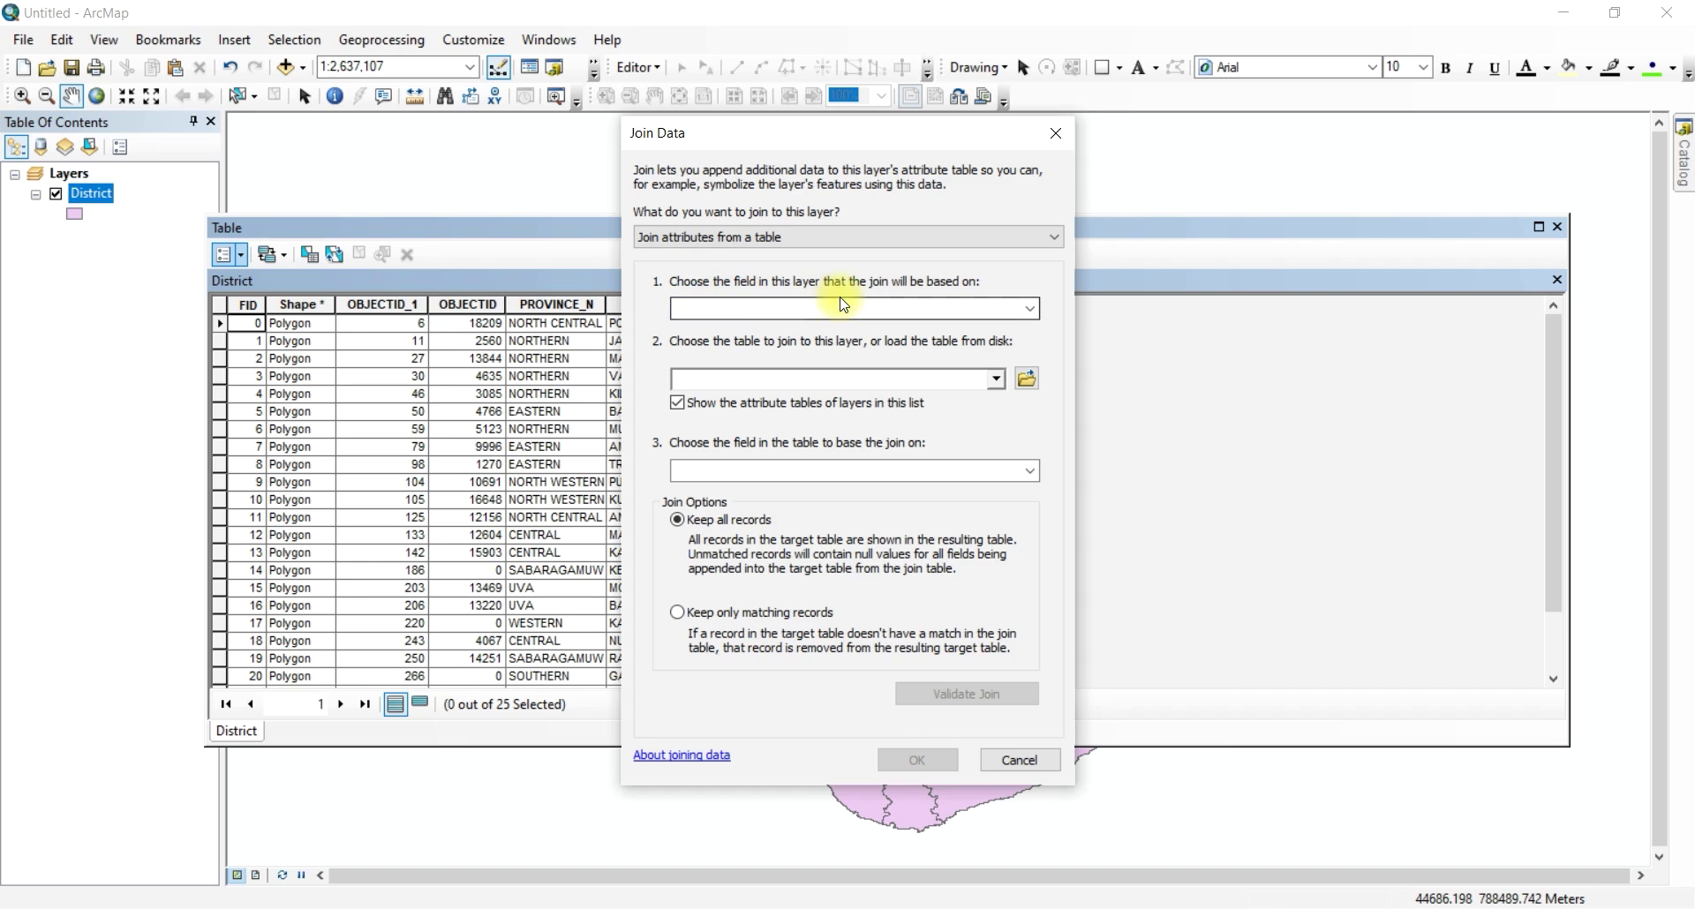
pyautogui.click(964, 306)
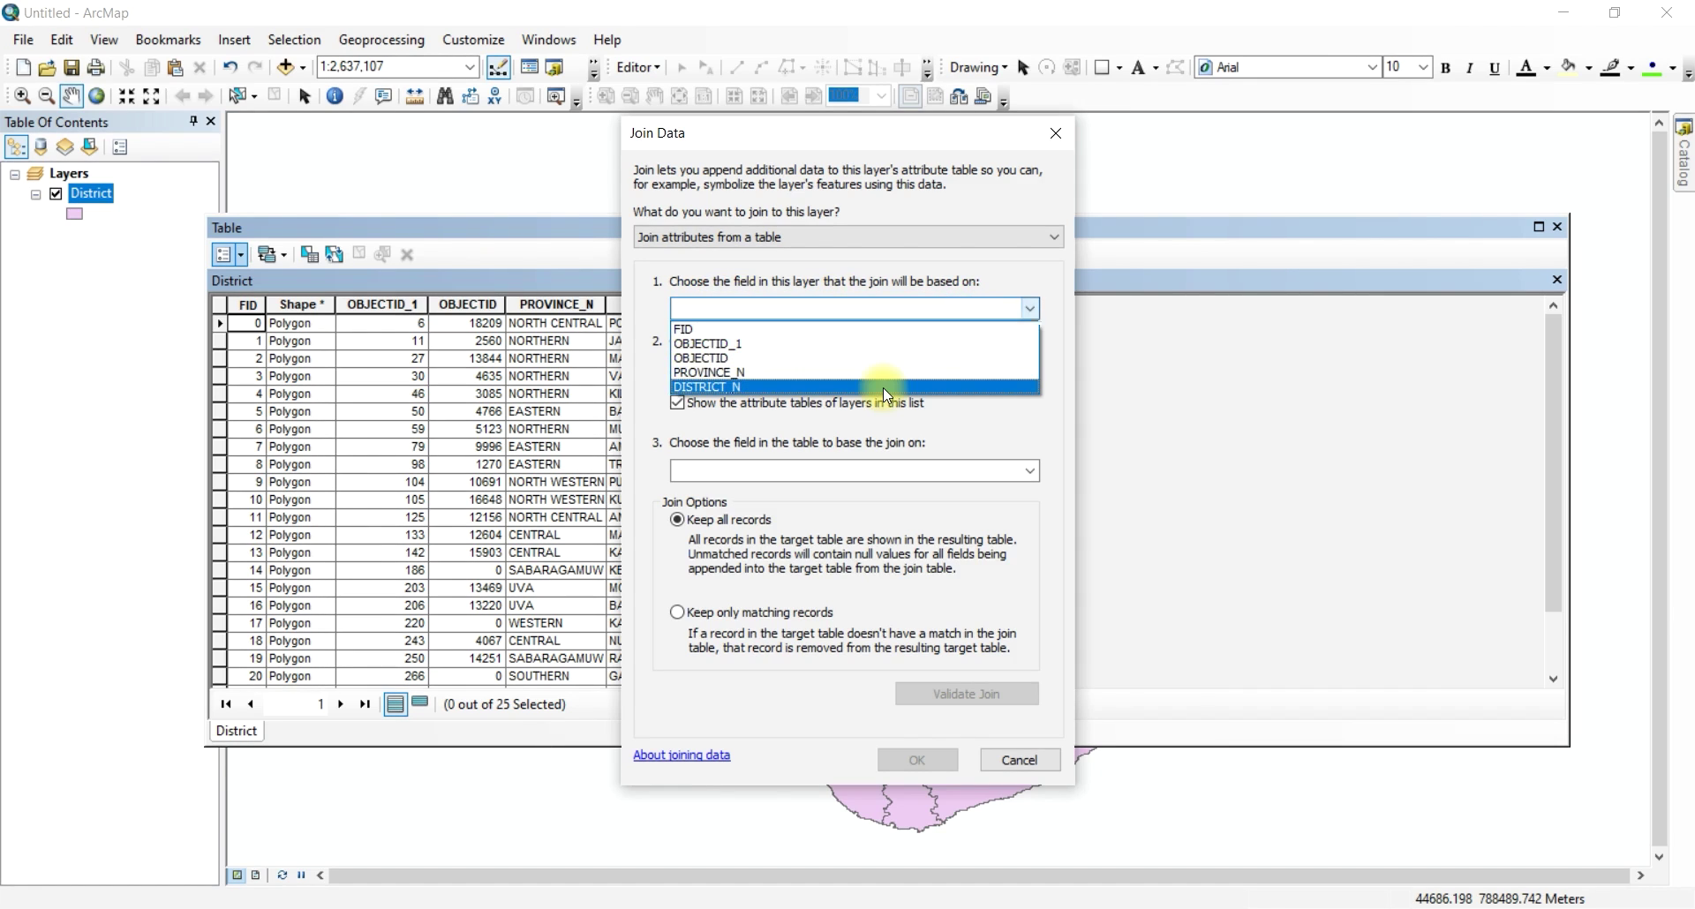
pyautogui.click(887, 388)
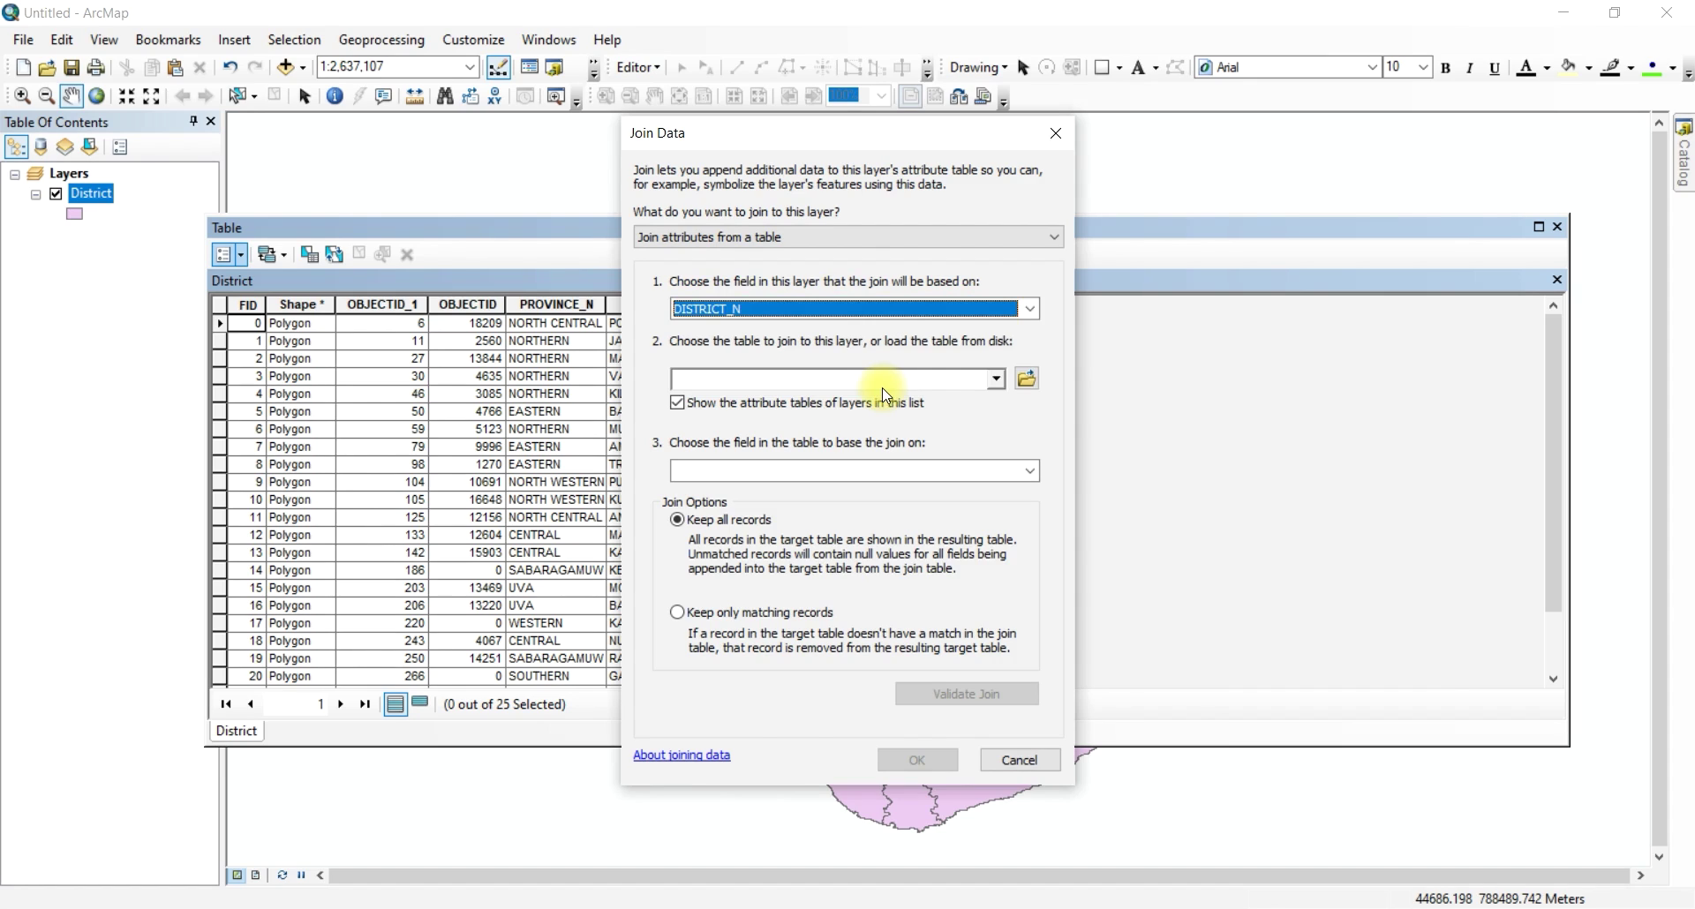
# Join population_by_district.csv matched on its District field, then scroll to the new columns.
pyautogui.click(1030, 380)
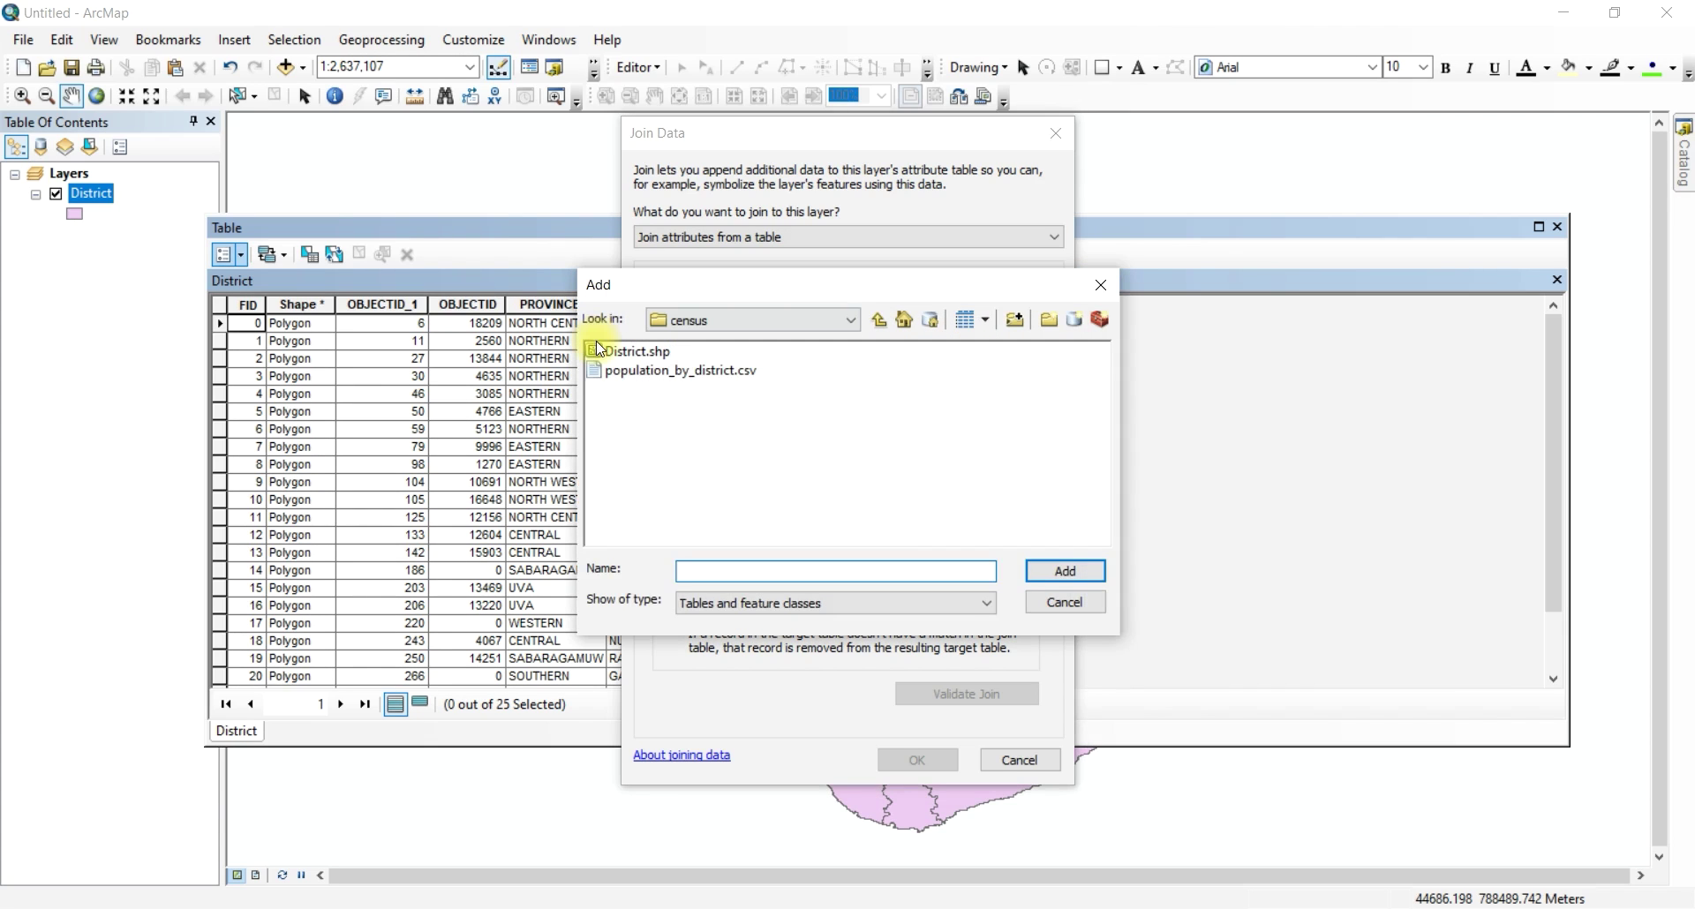
pyautogui.click(629, 370)
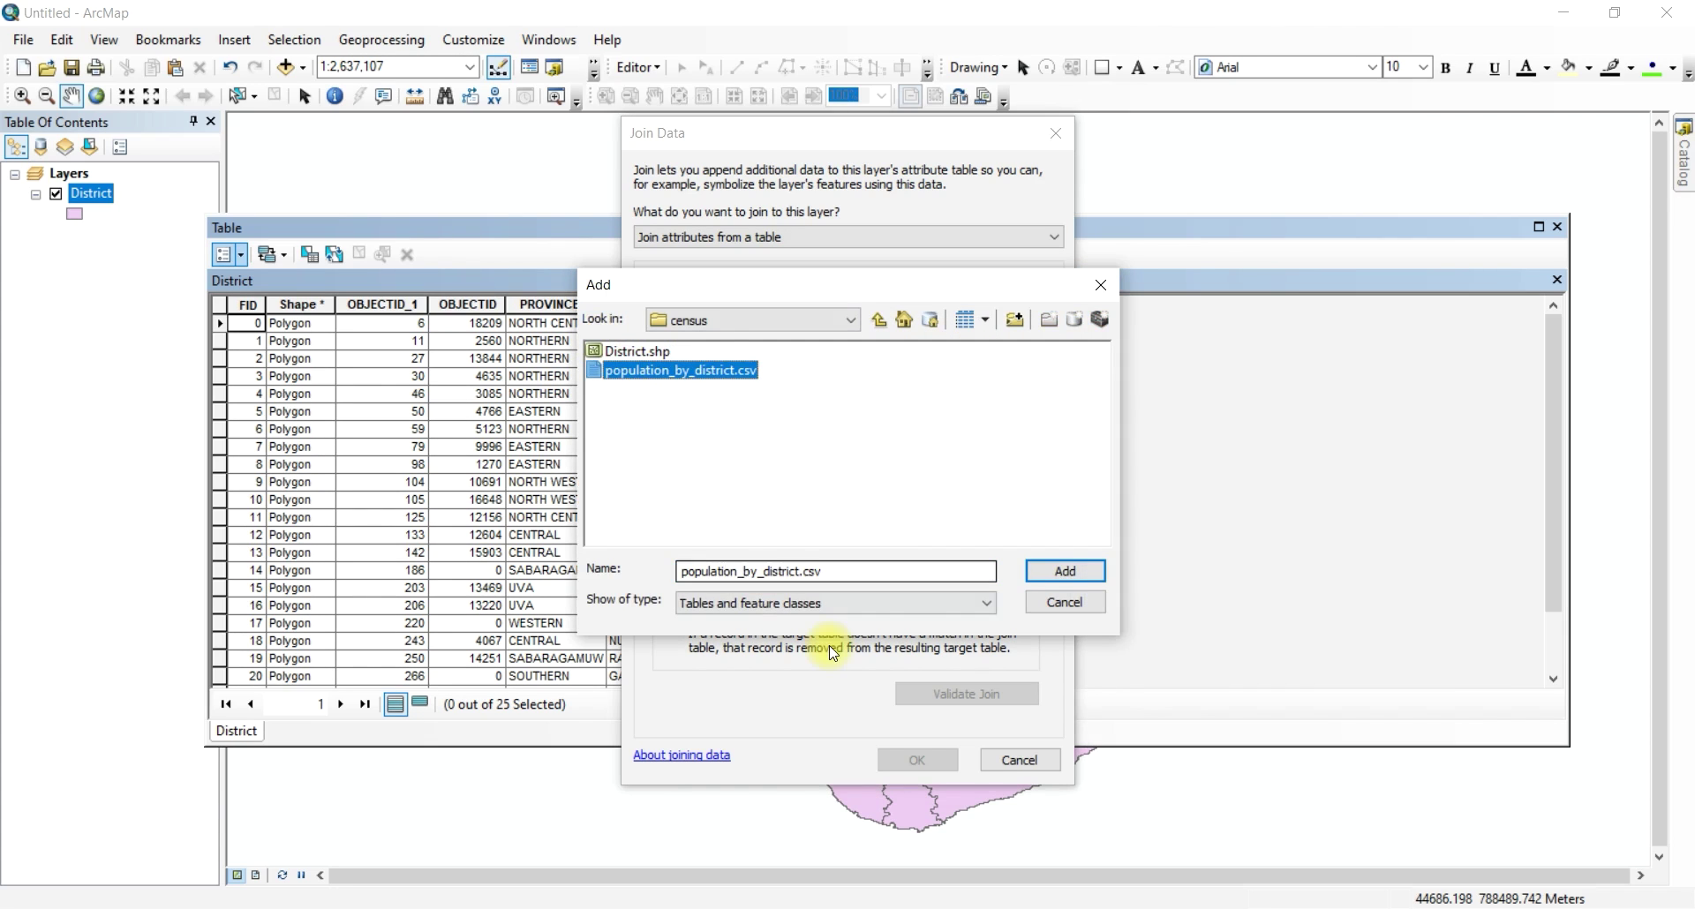
pyautogui.click(1066, 572)
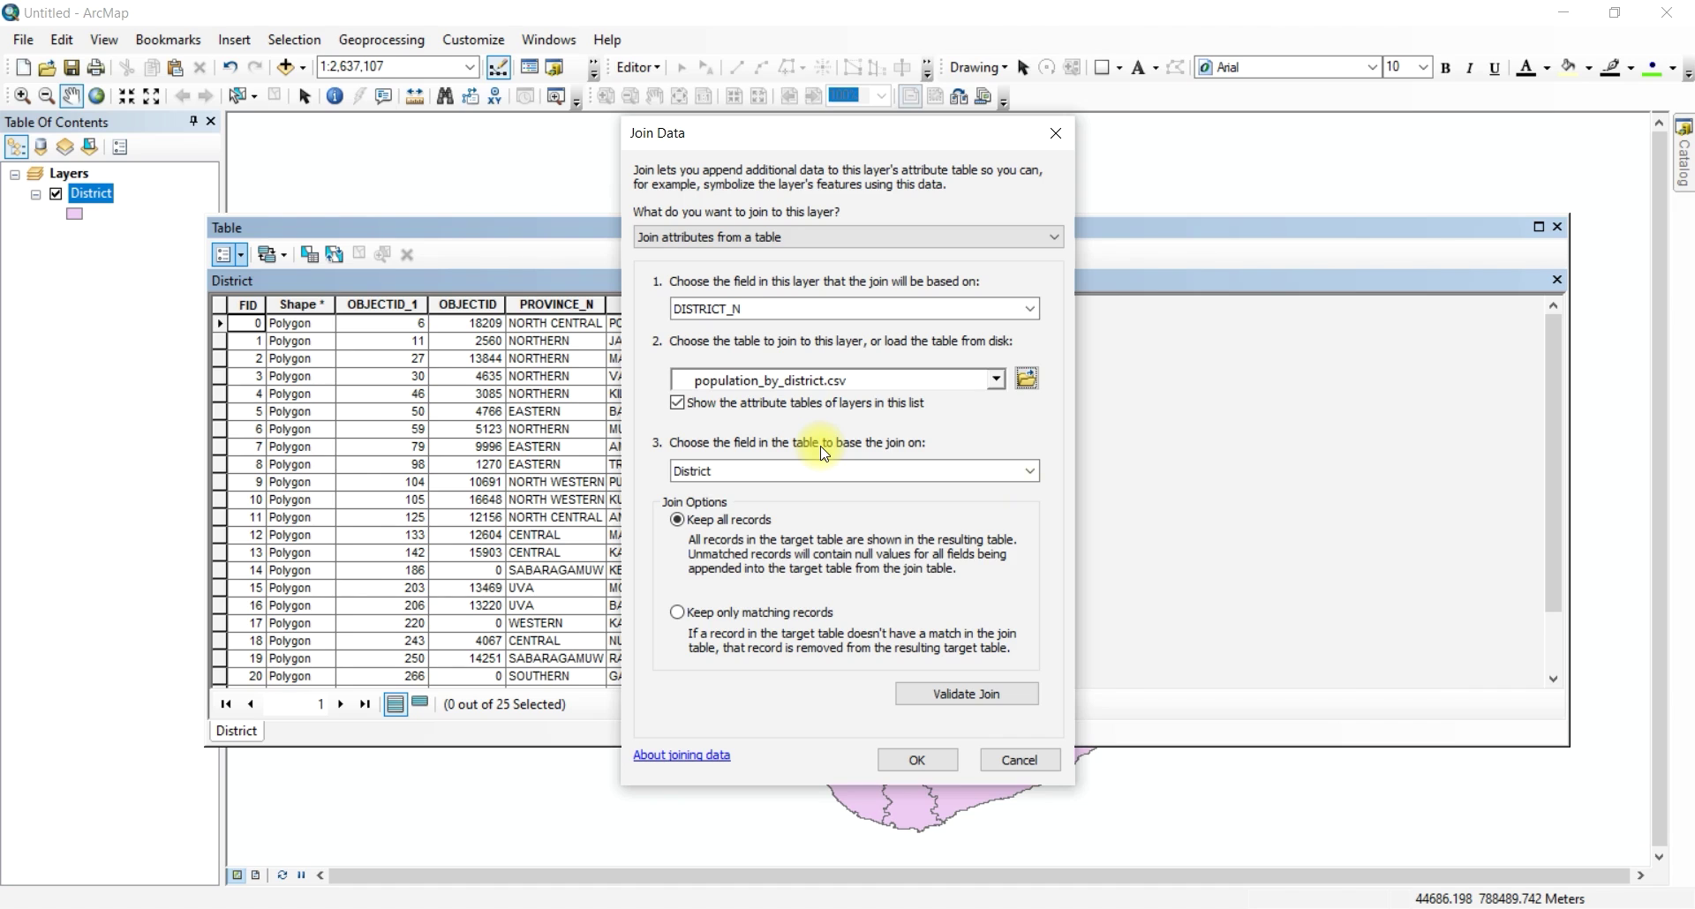
pyautogui.click(1024, 471)
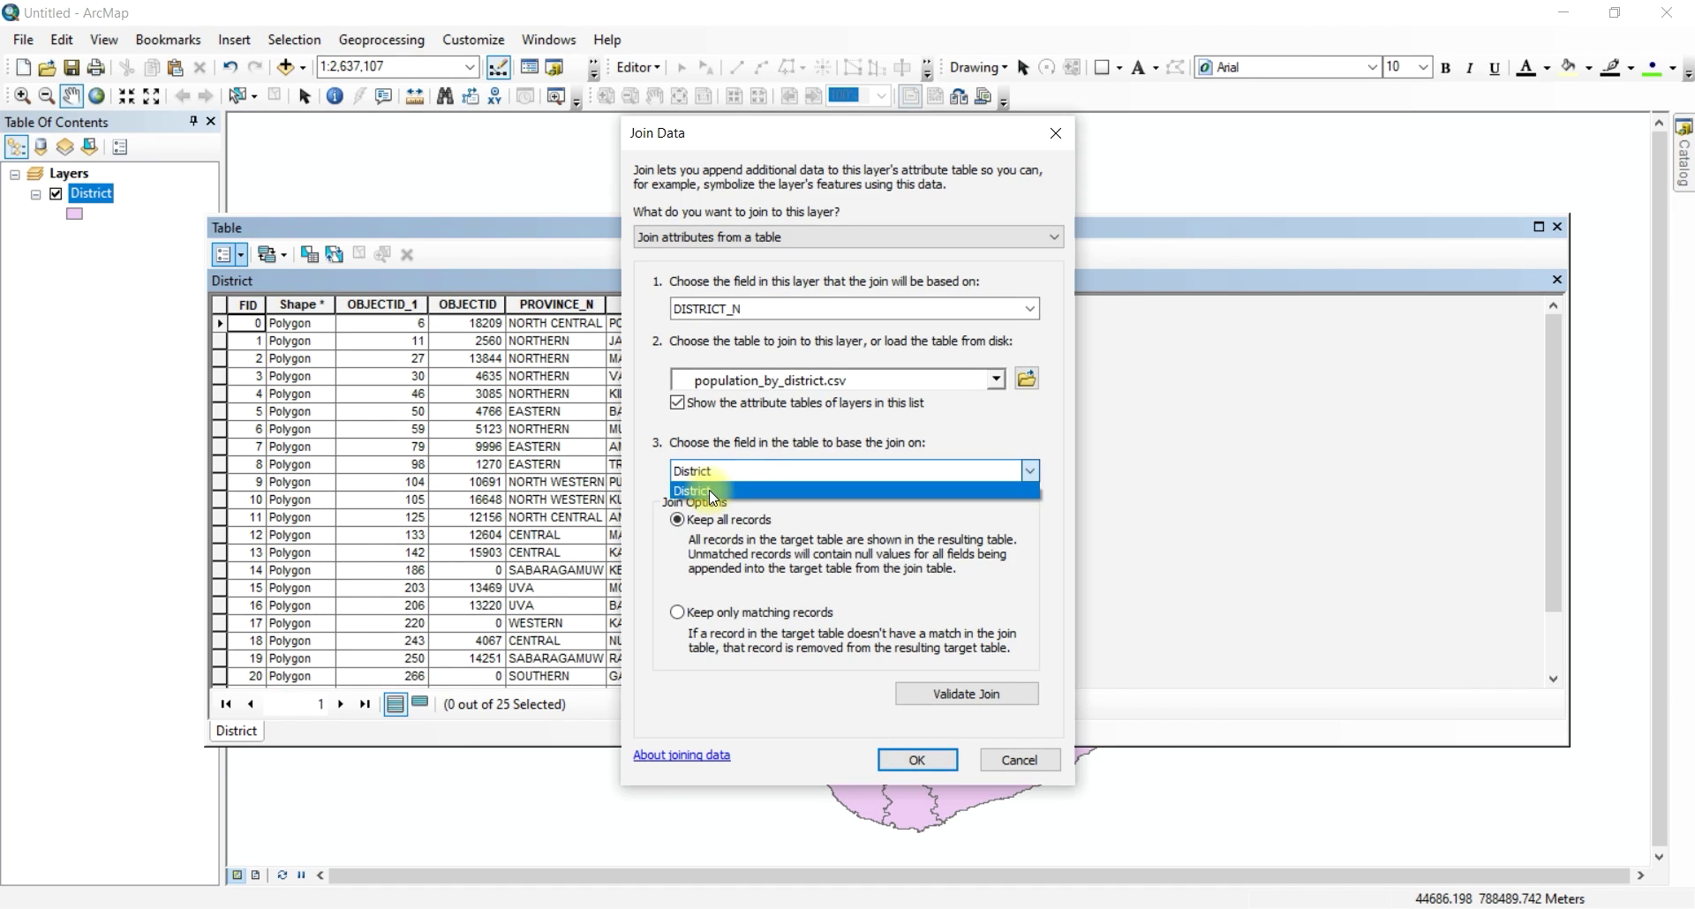
pyautogui.click(715, 491)
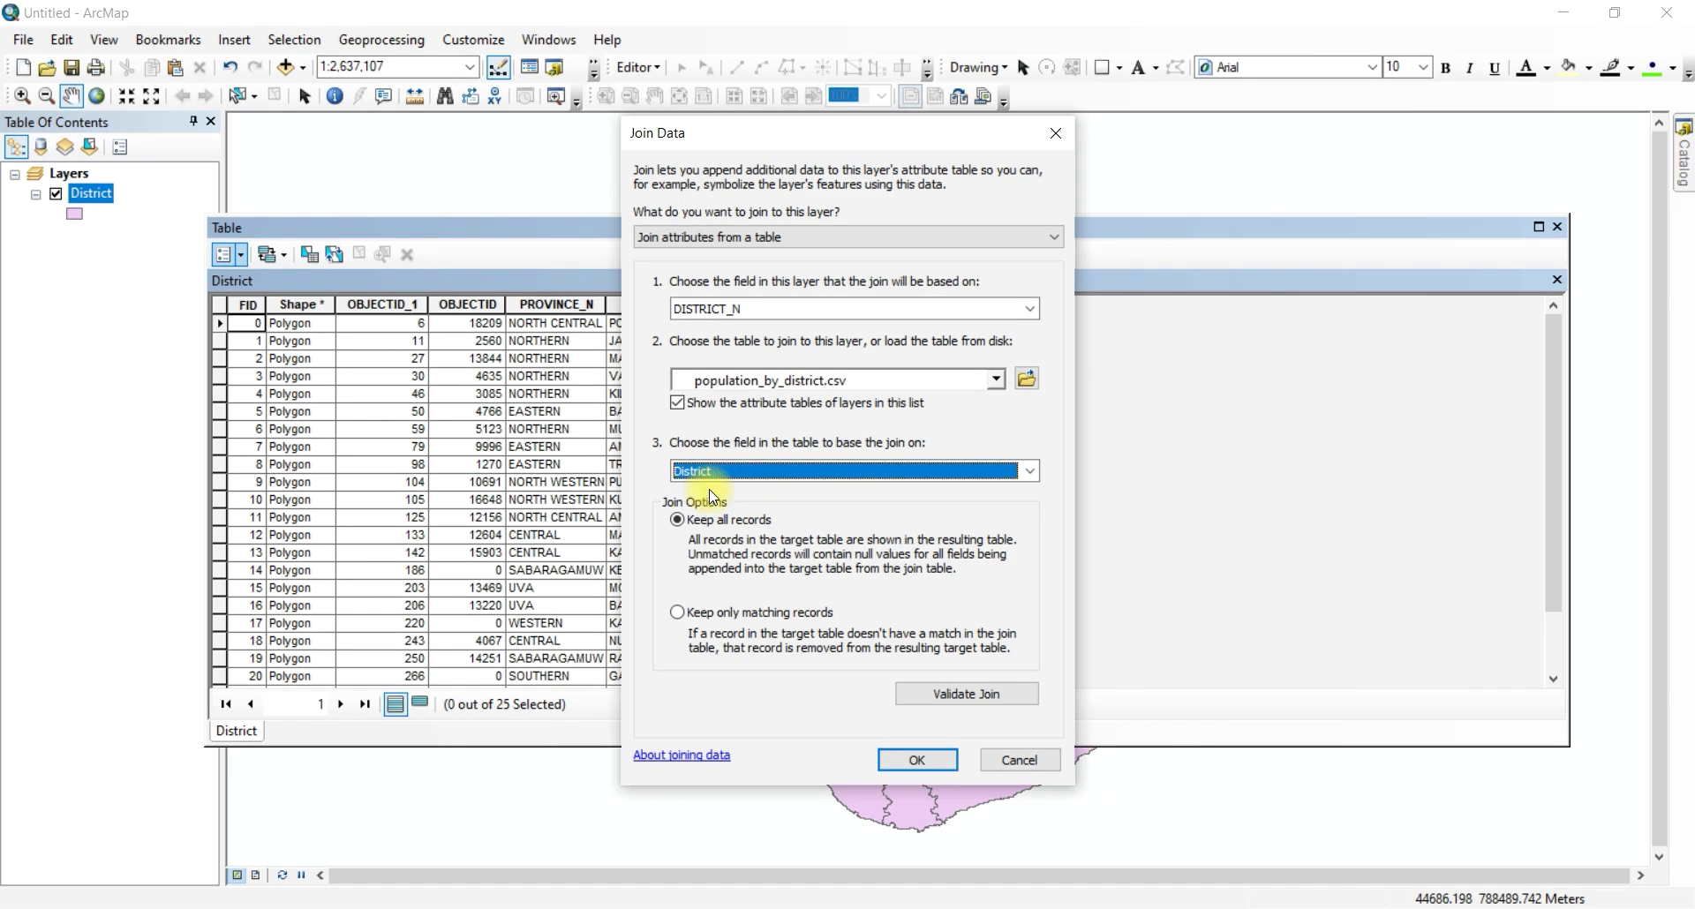
pyautogui.click(922, 762)
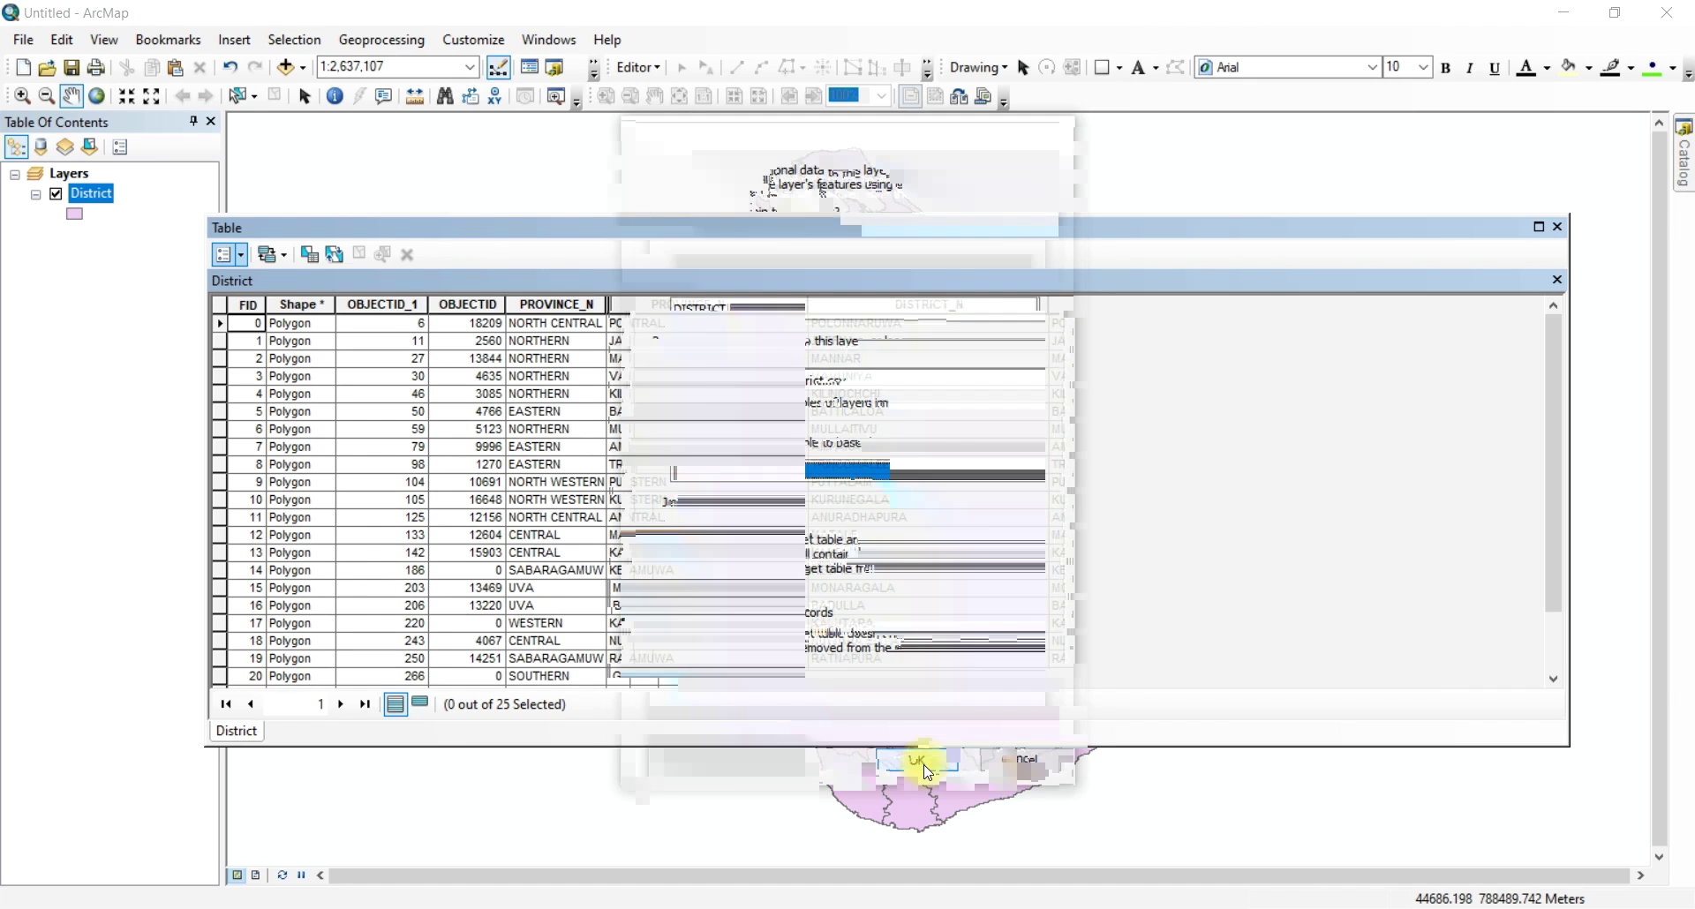
pyautogui.moveTo(336, 681); pyautogui.dragTo(1322, 730)
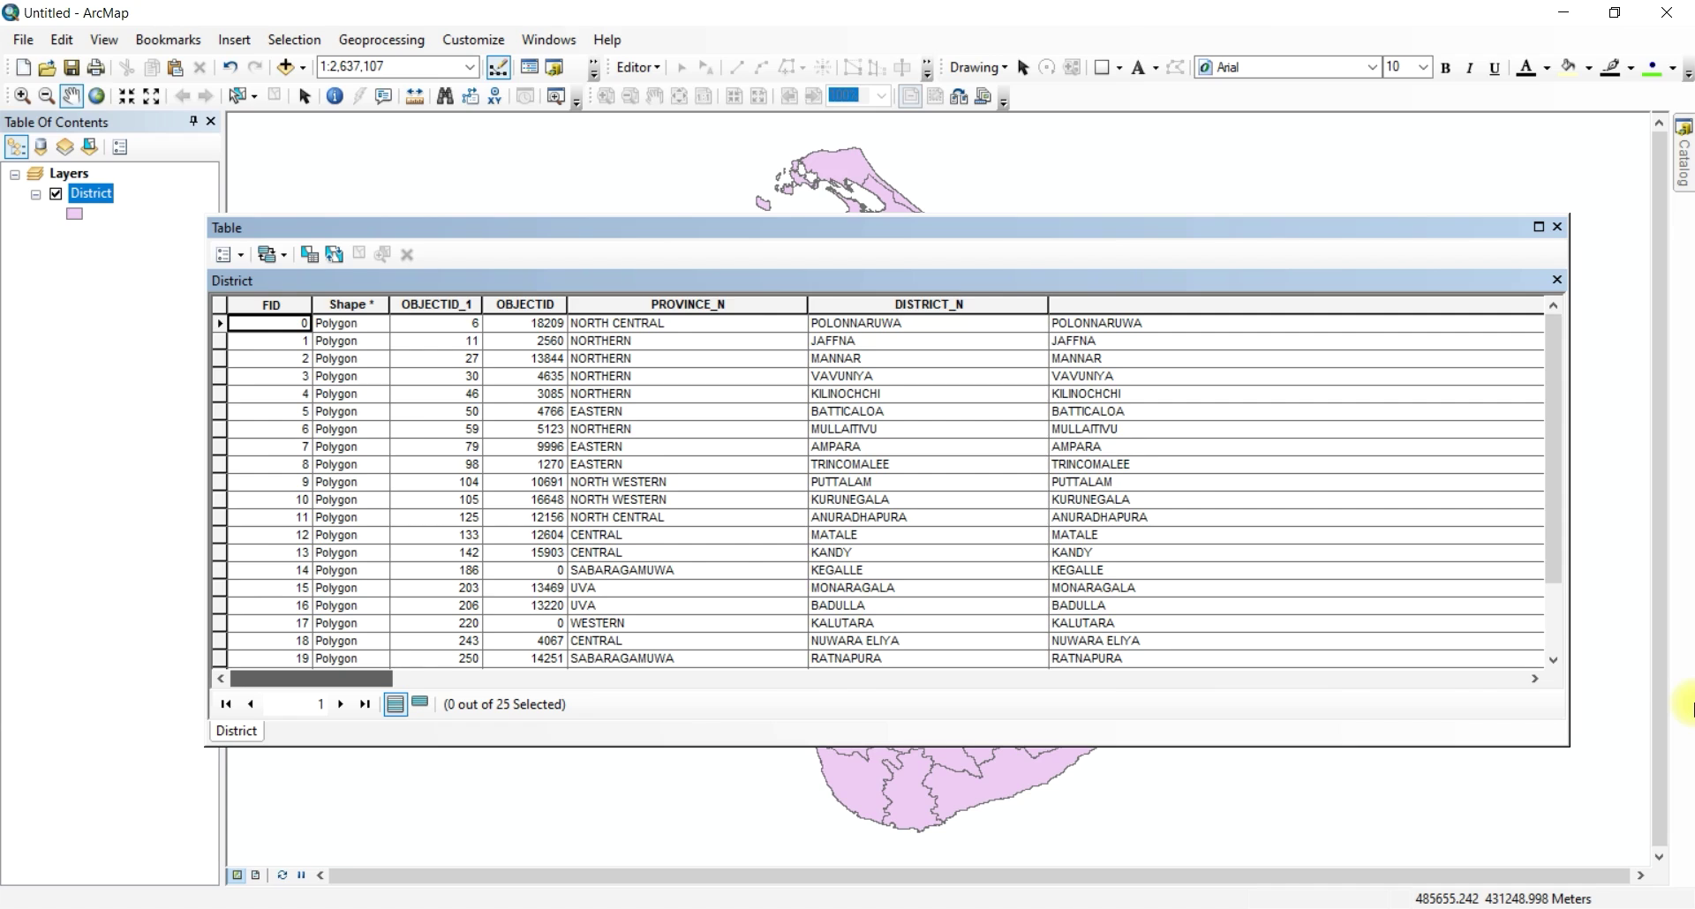
pyautogui.click(1529, 679)
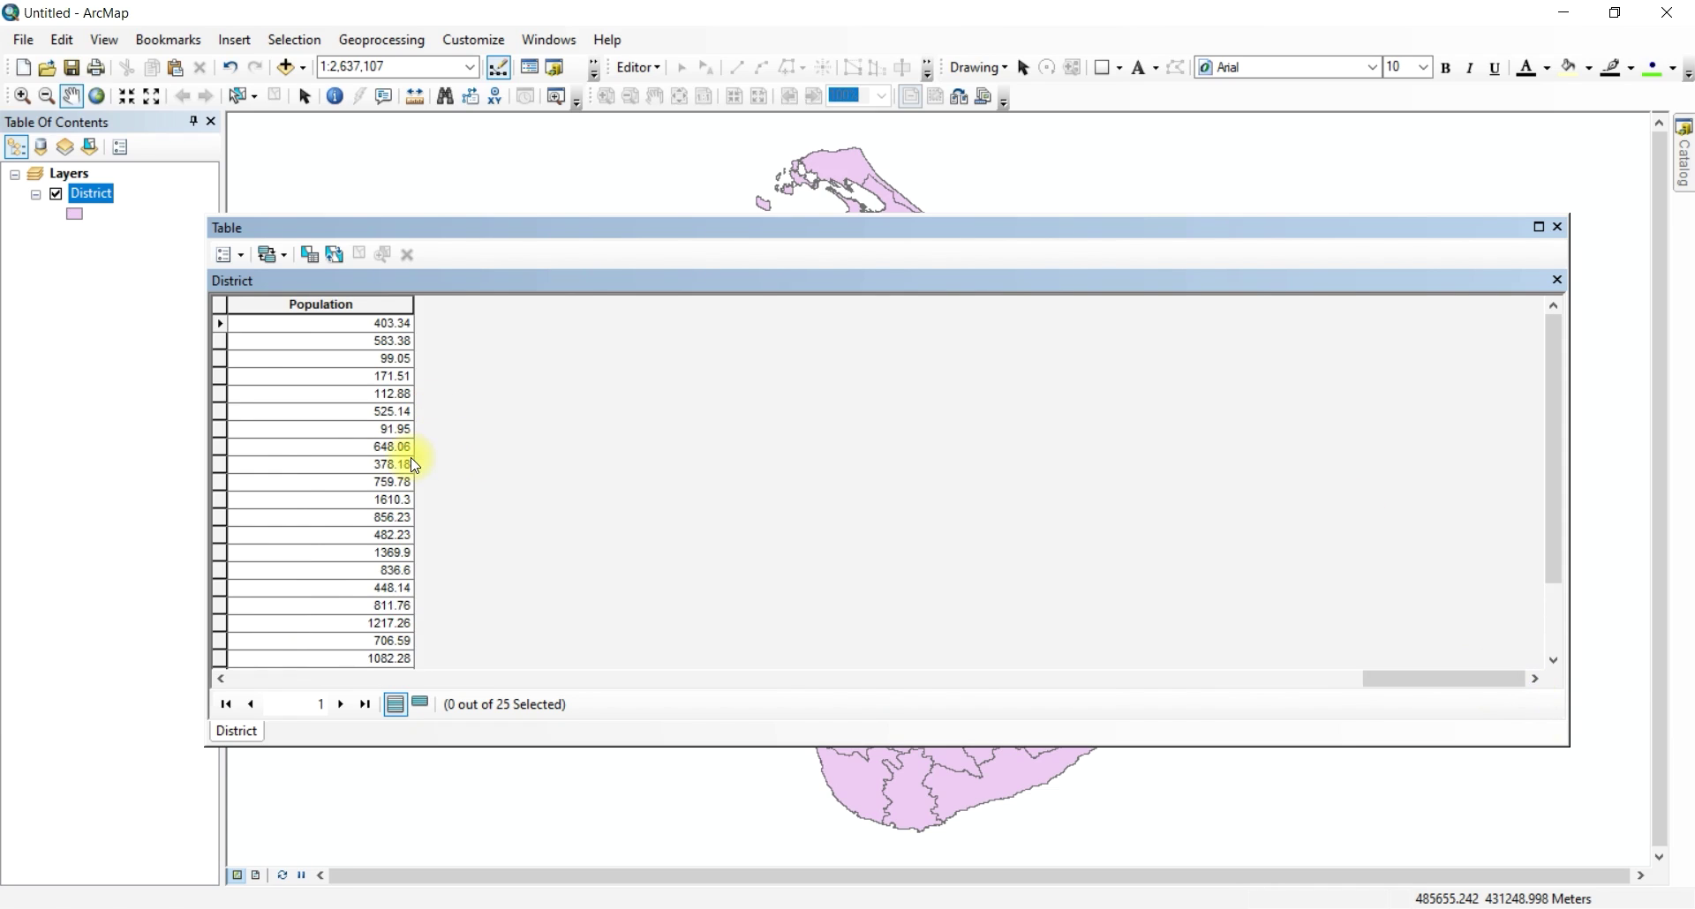
# Create a vertical bar graph of the Population values from the table.
pyautogui.click(245, 267)
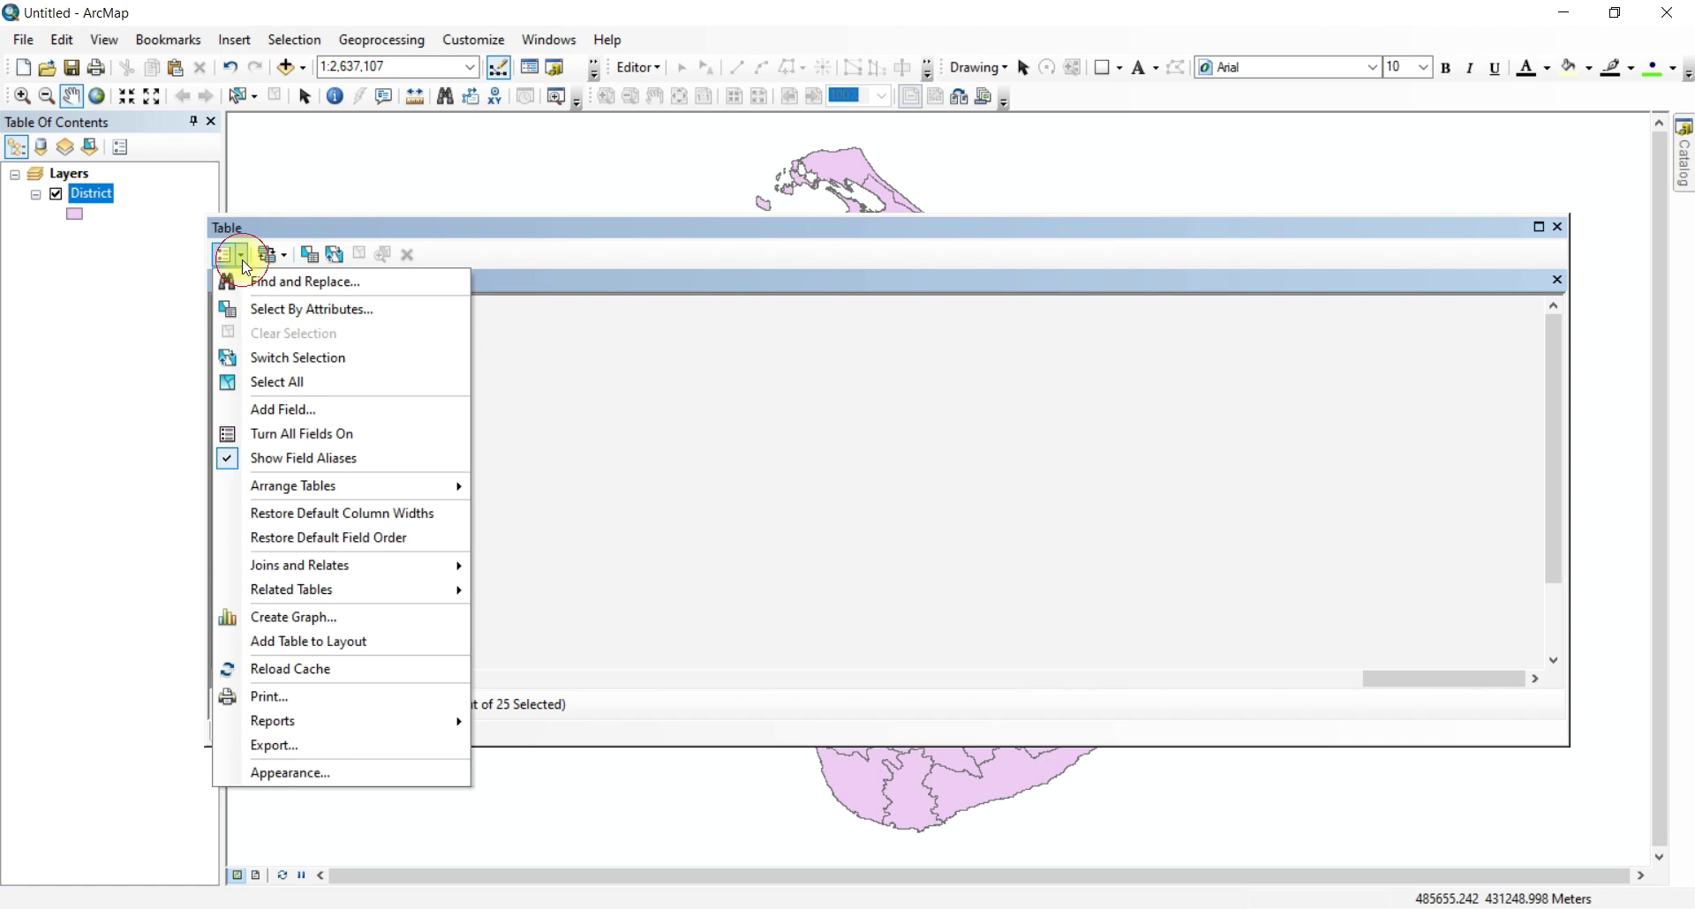
pyautogui.click(265, 617)
pyautogui.click(743, 238)
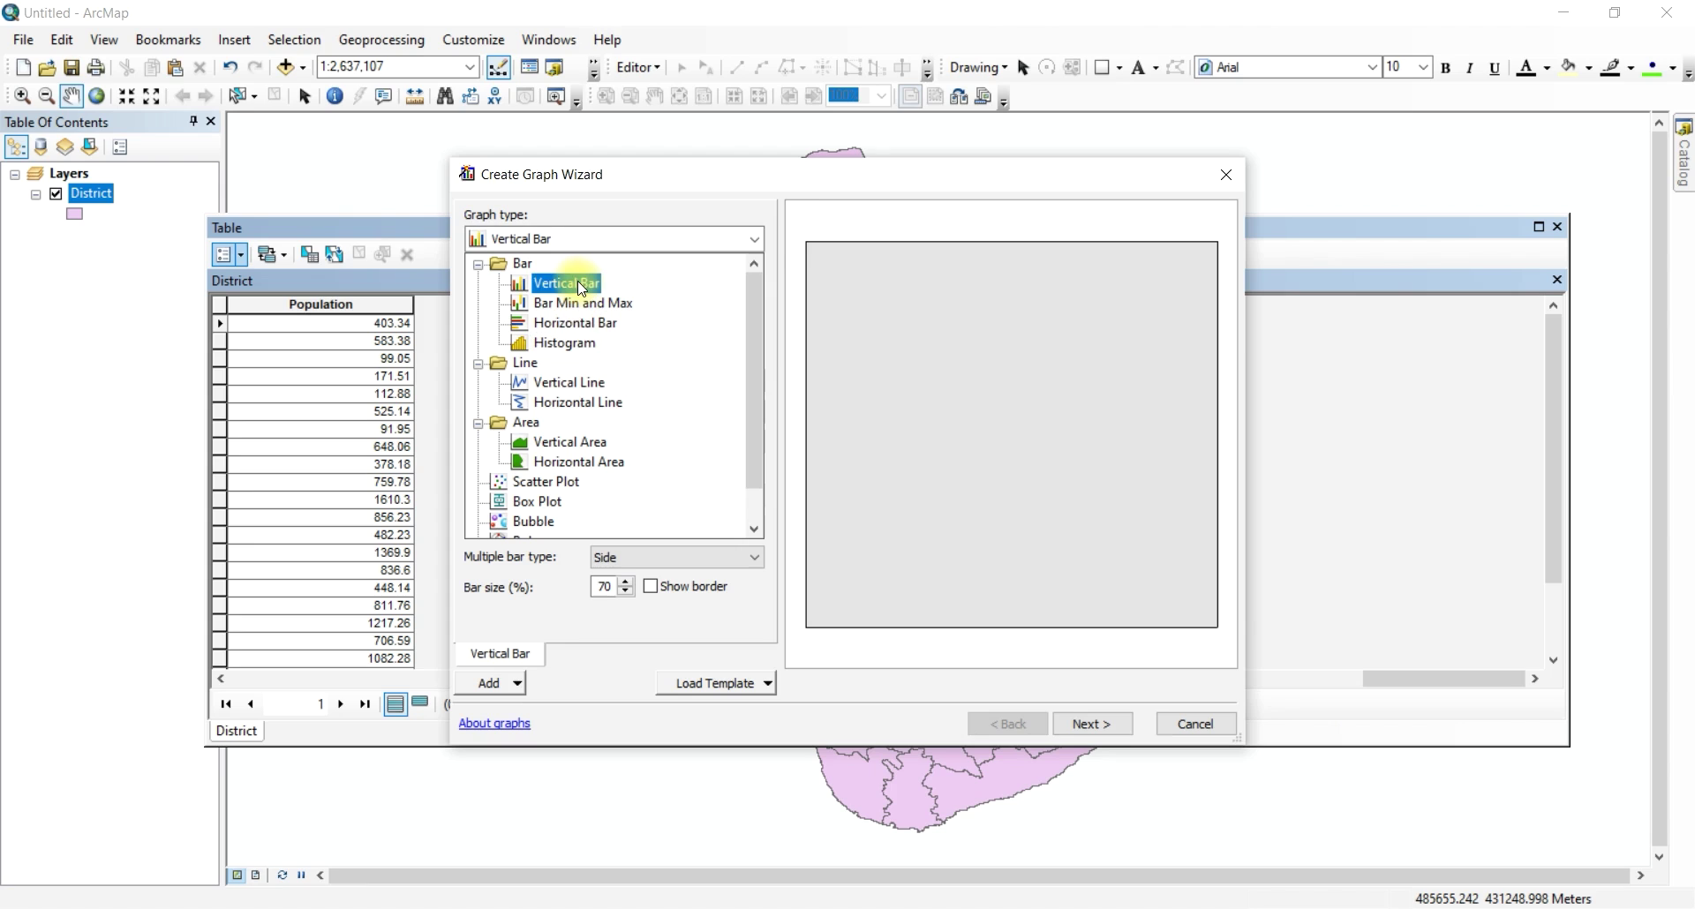
pyautogui.click(579, 283)
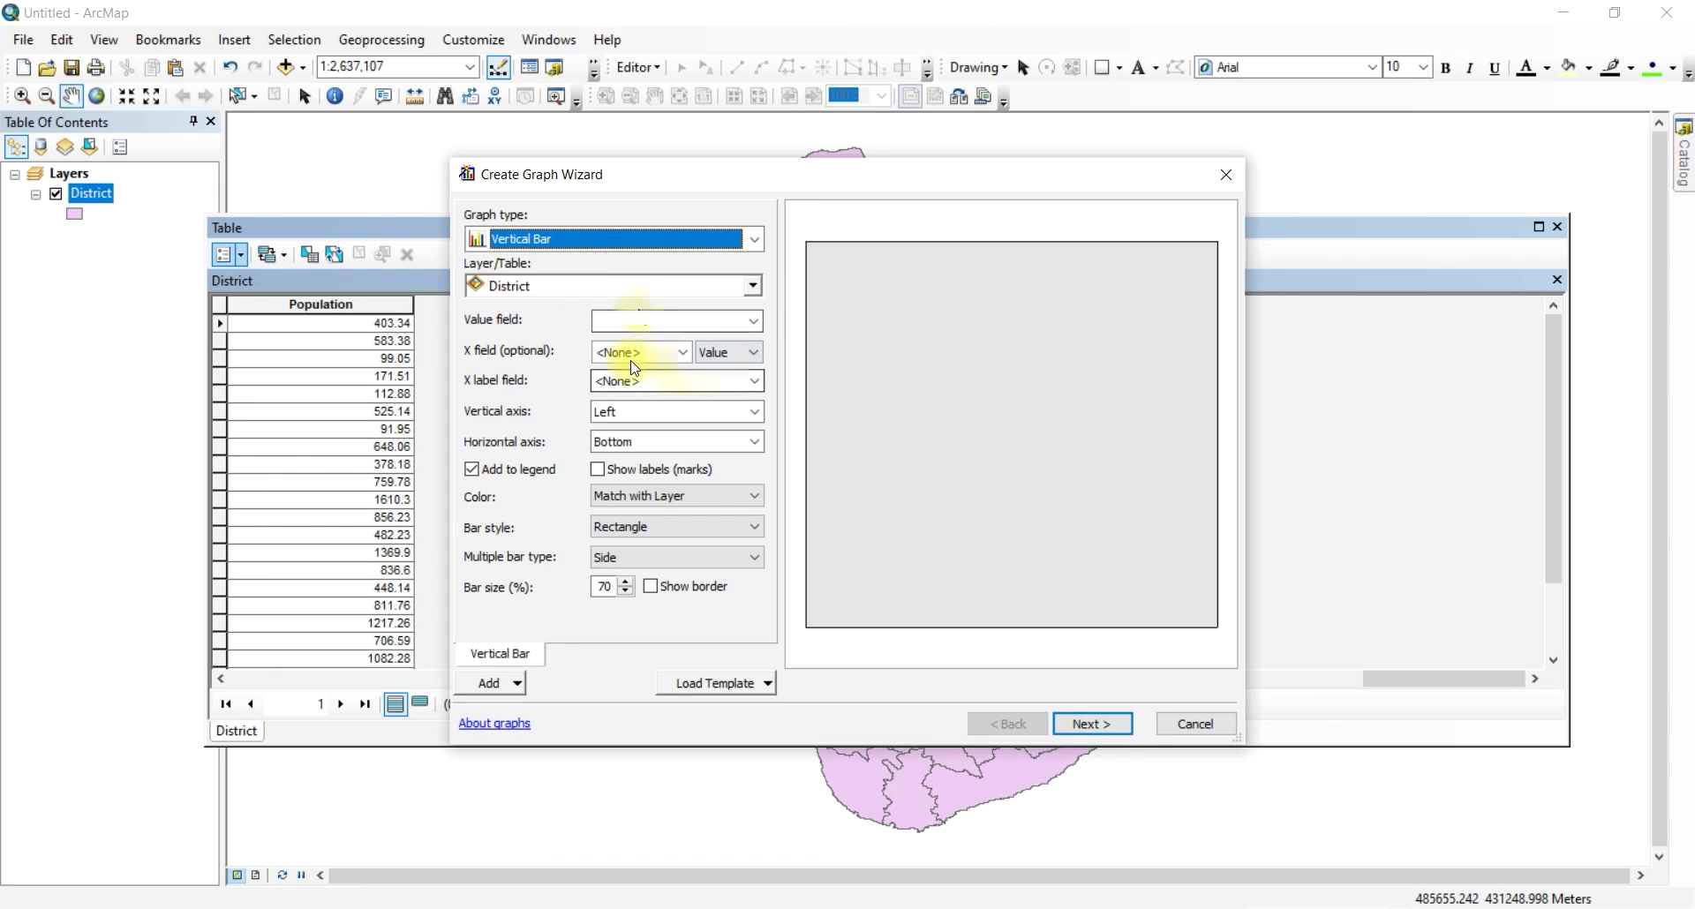
pyautogui.click(710, 334)
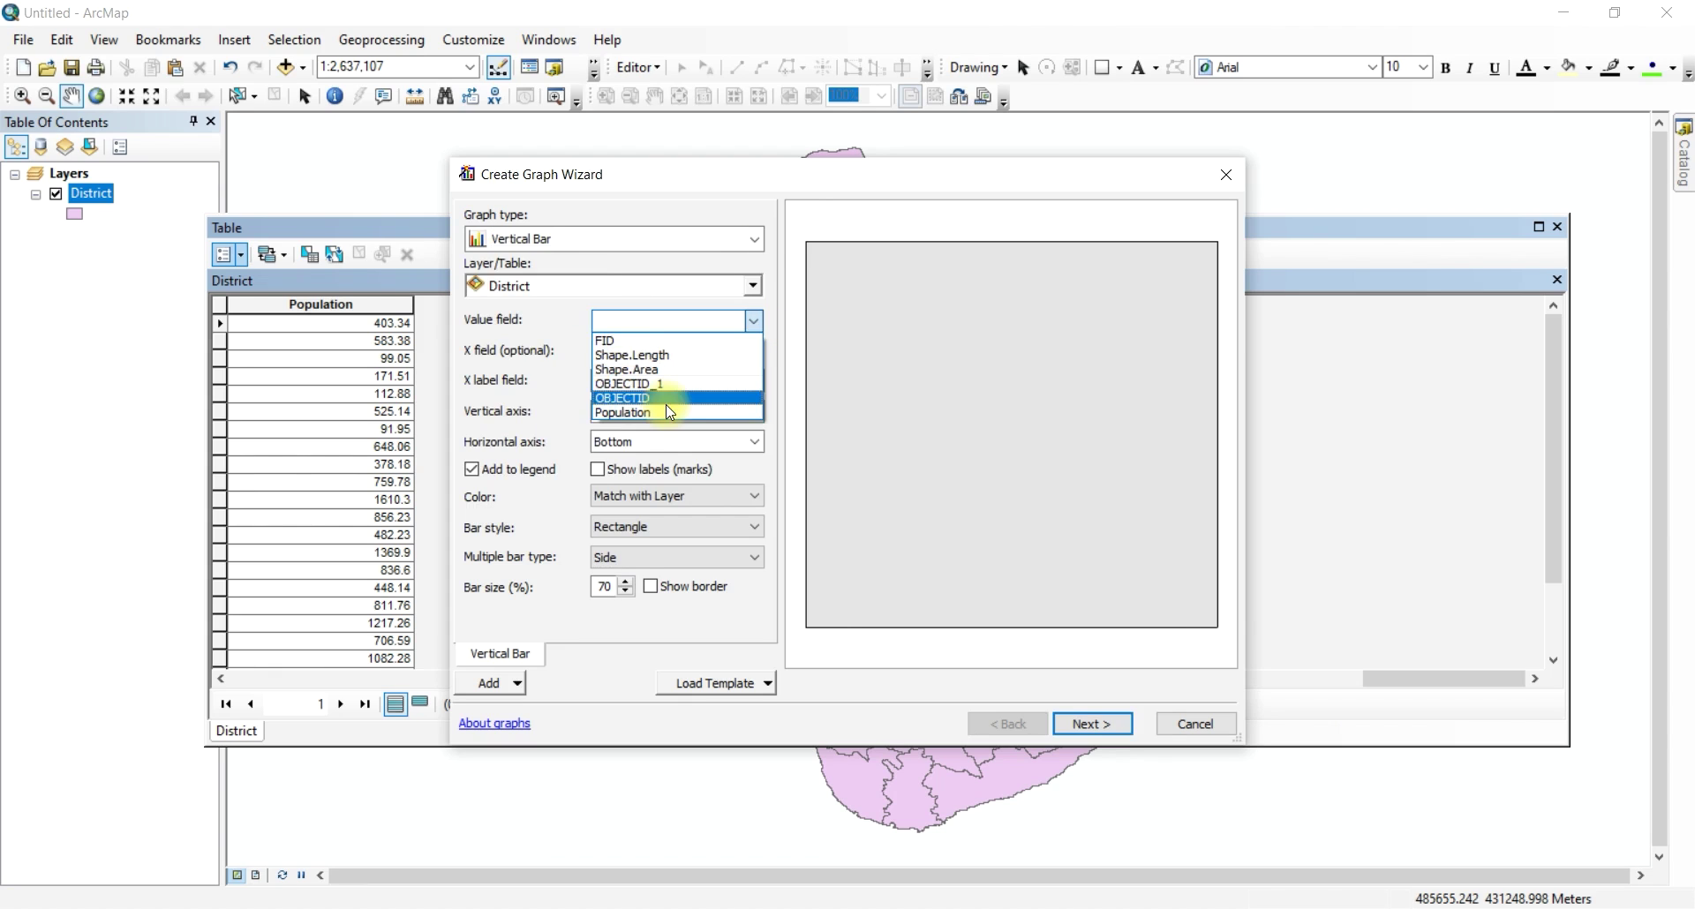
pyautogui.click(668, 417)
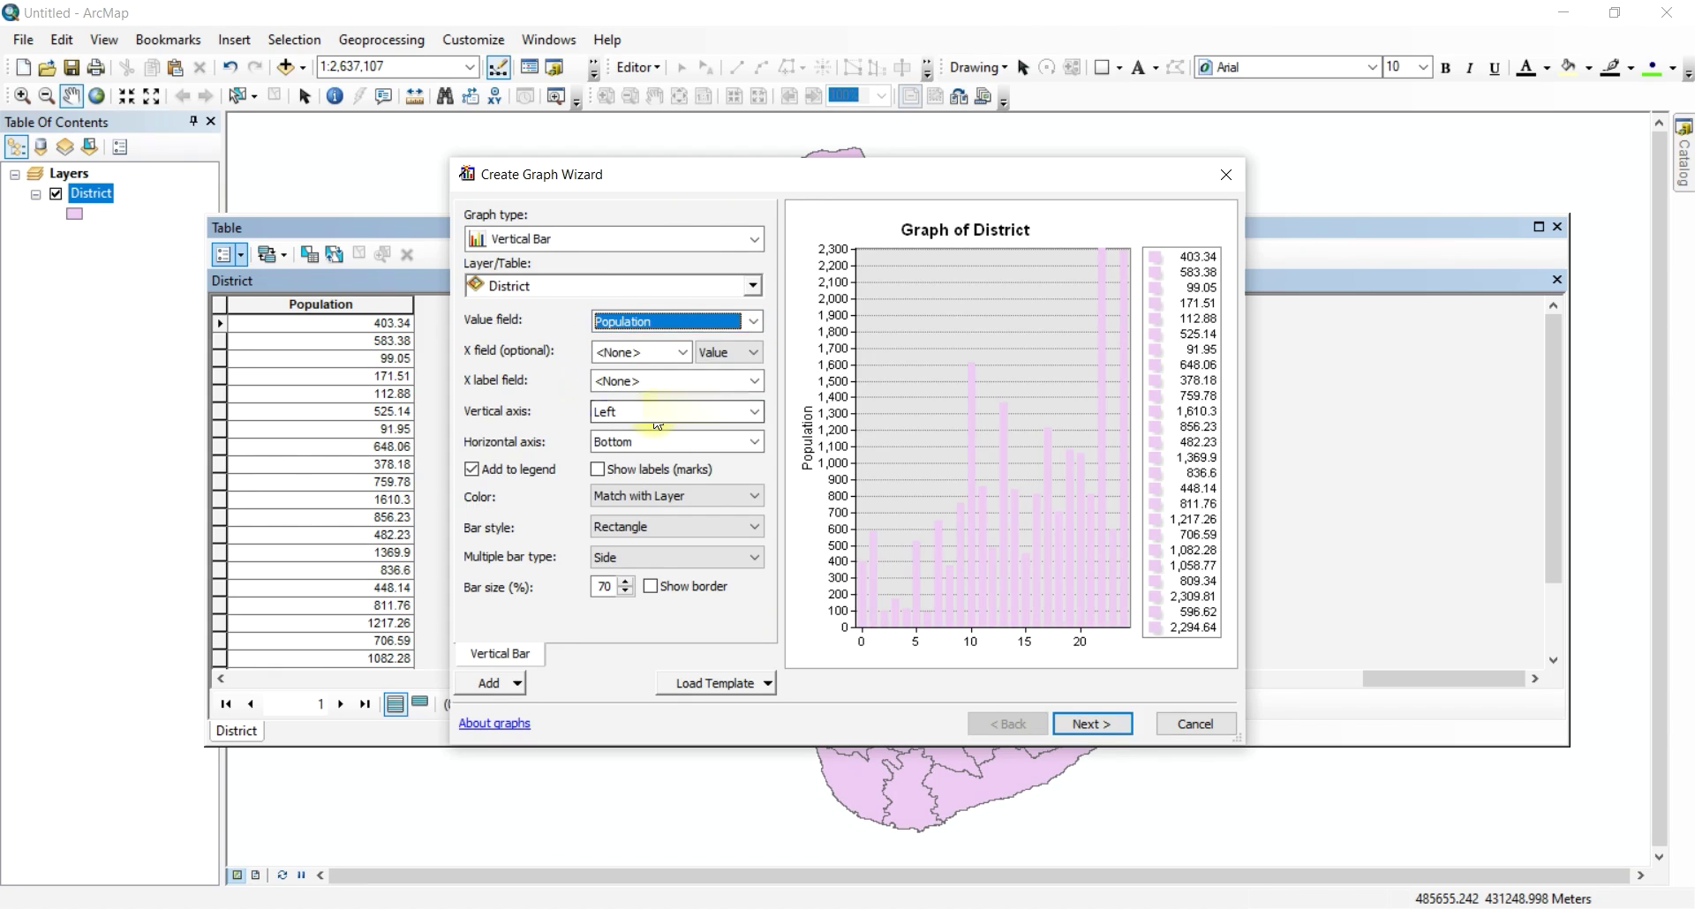
# Set District as both the X field and the X label field.
pyautogui.click(683, 353)
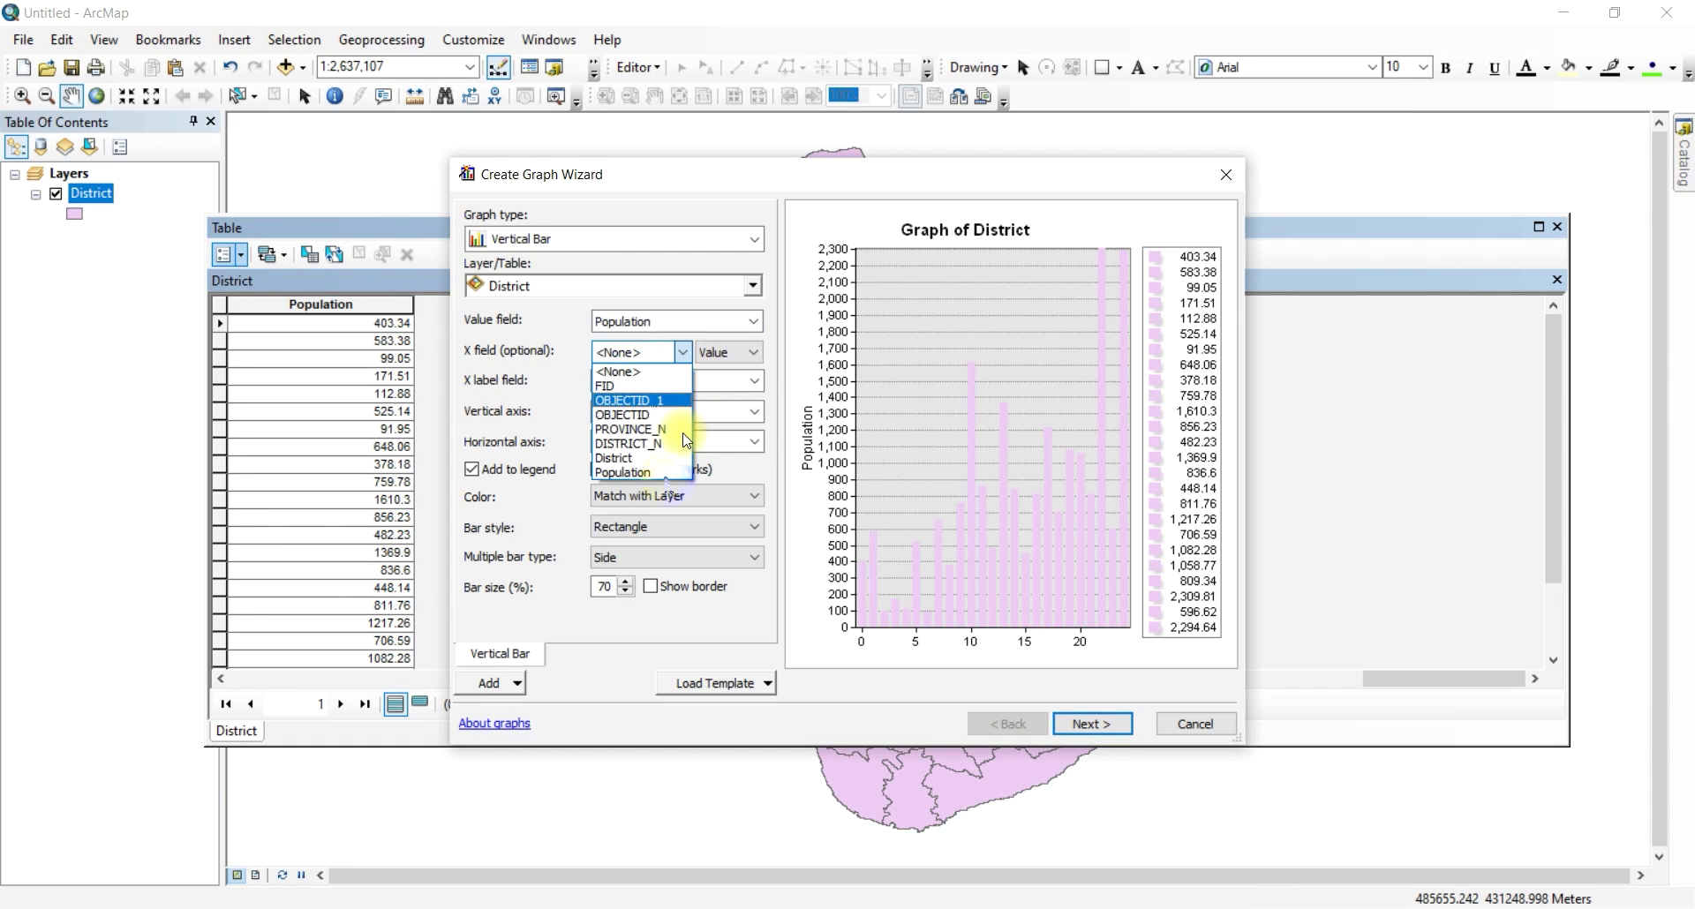
pyautogui.click(648, 458)
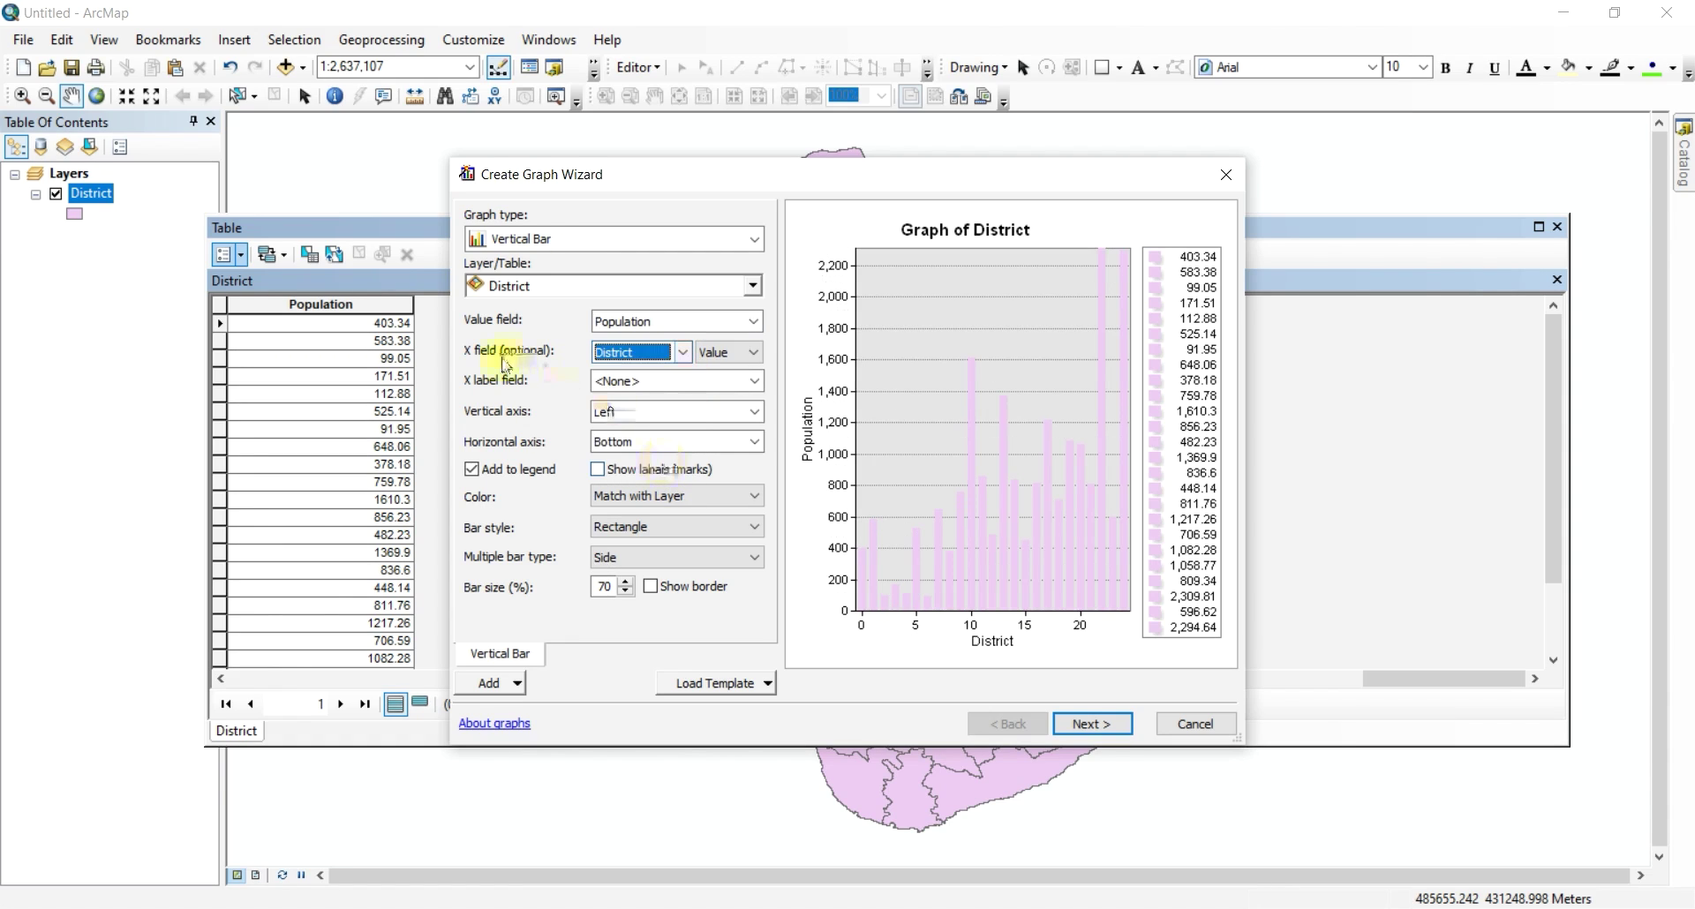
pyautogui.click(642, 388)
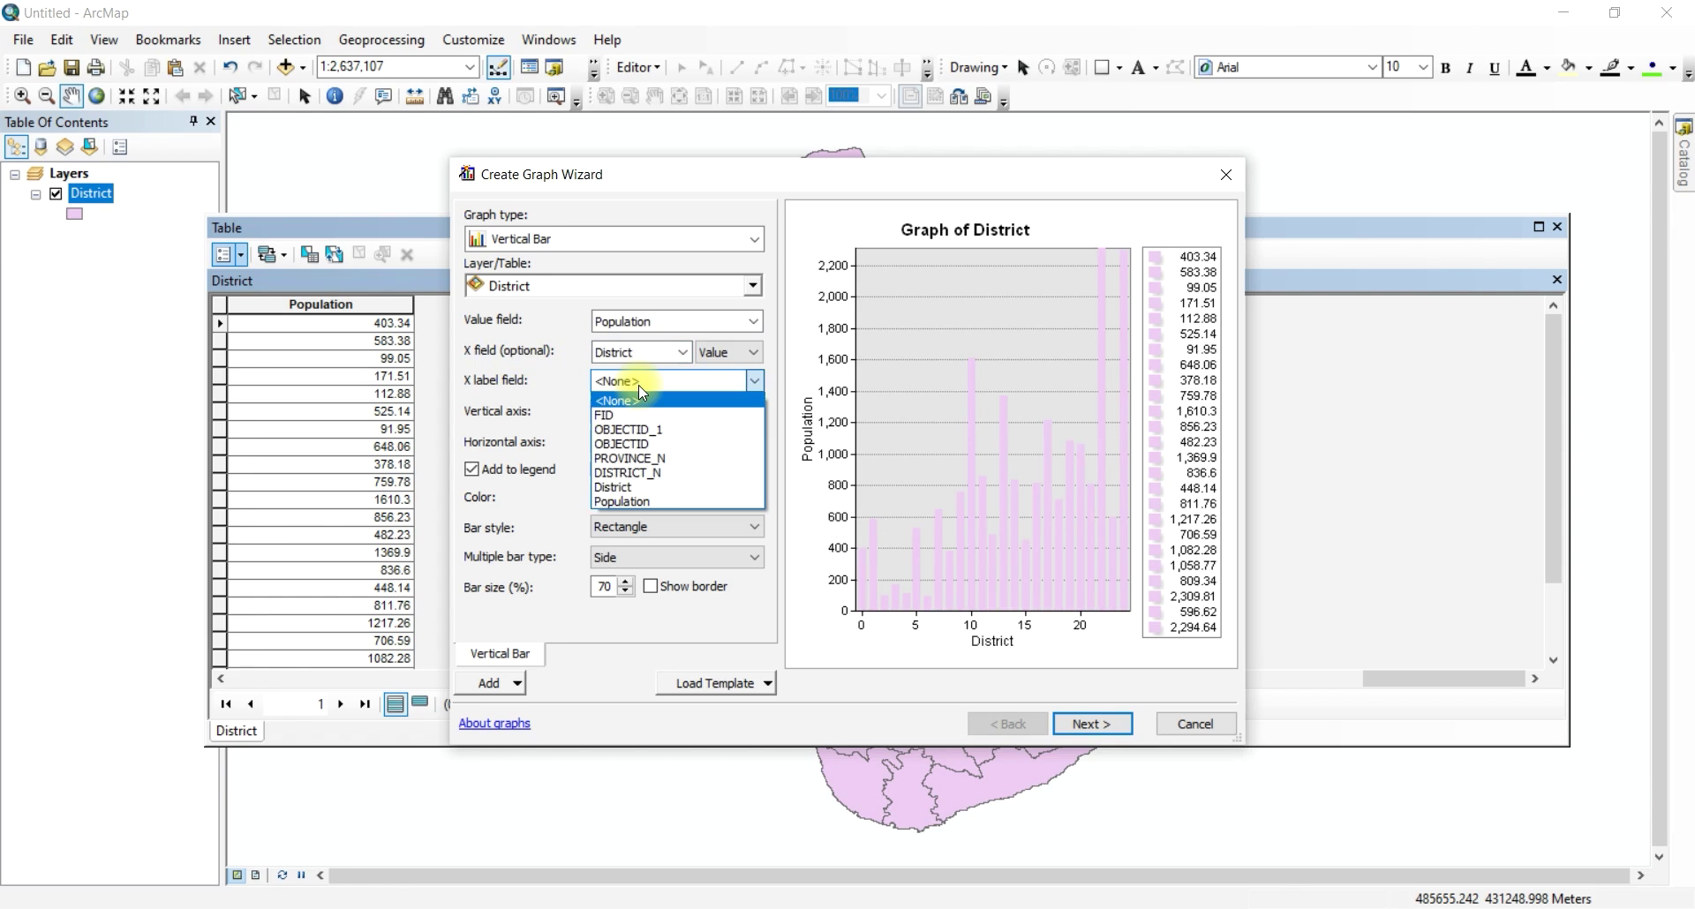
pyautogui.click(660, 487)
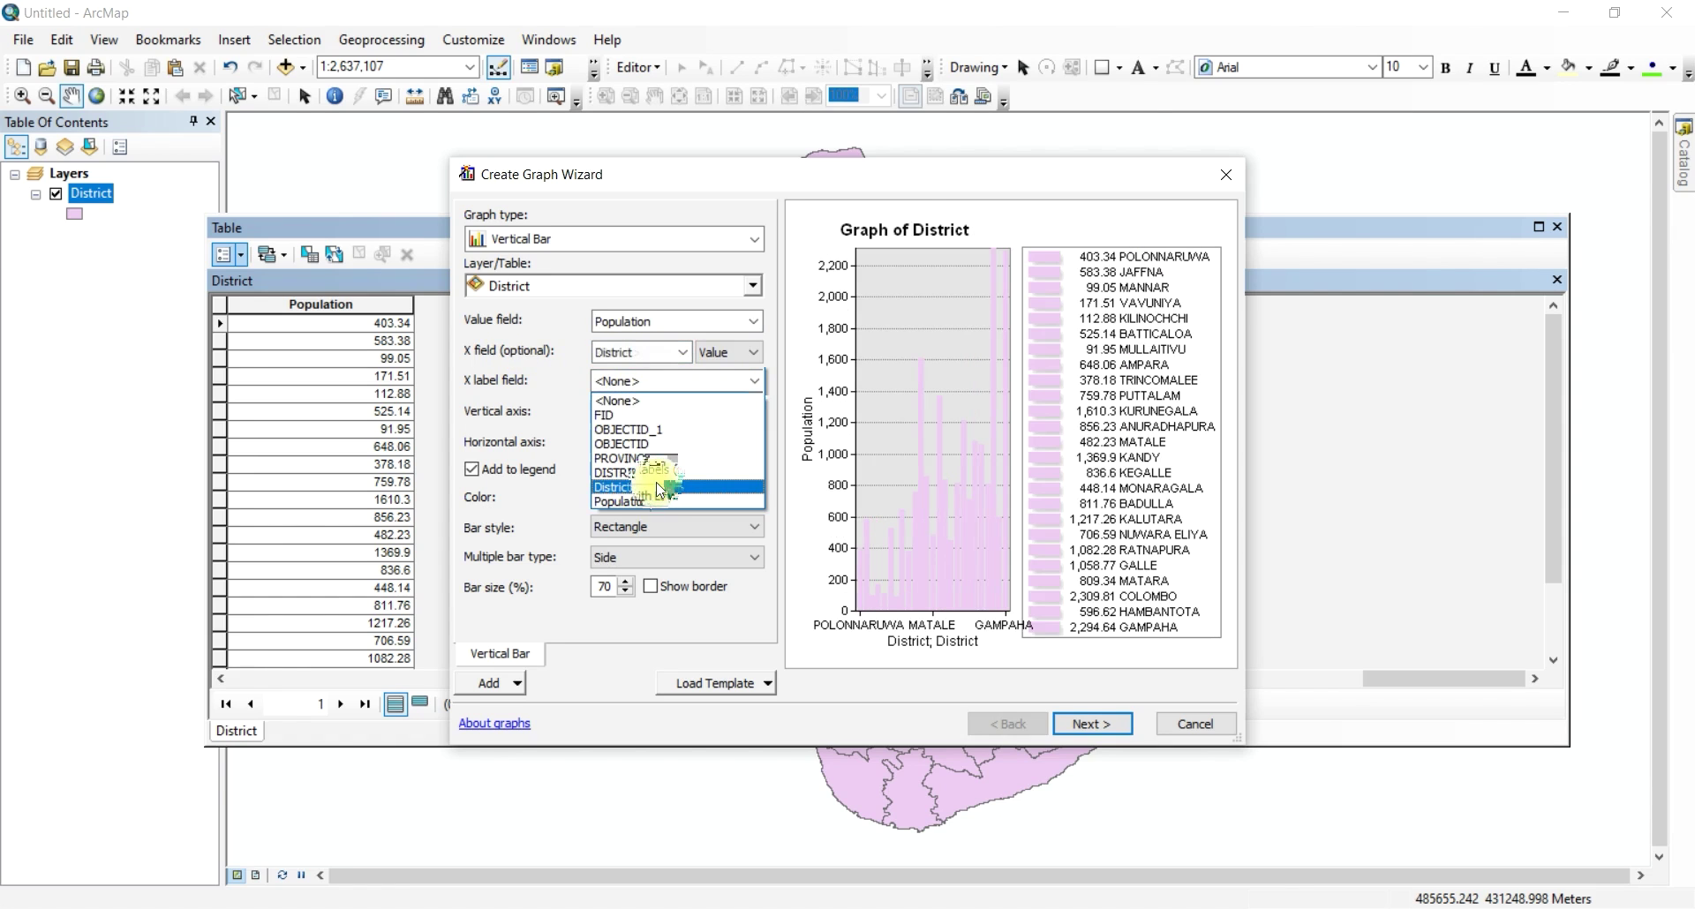
pyautogui.click(660, 487)
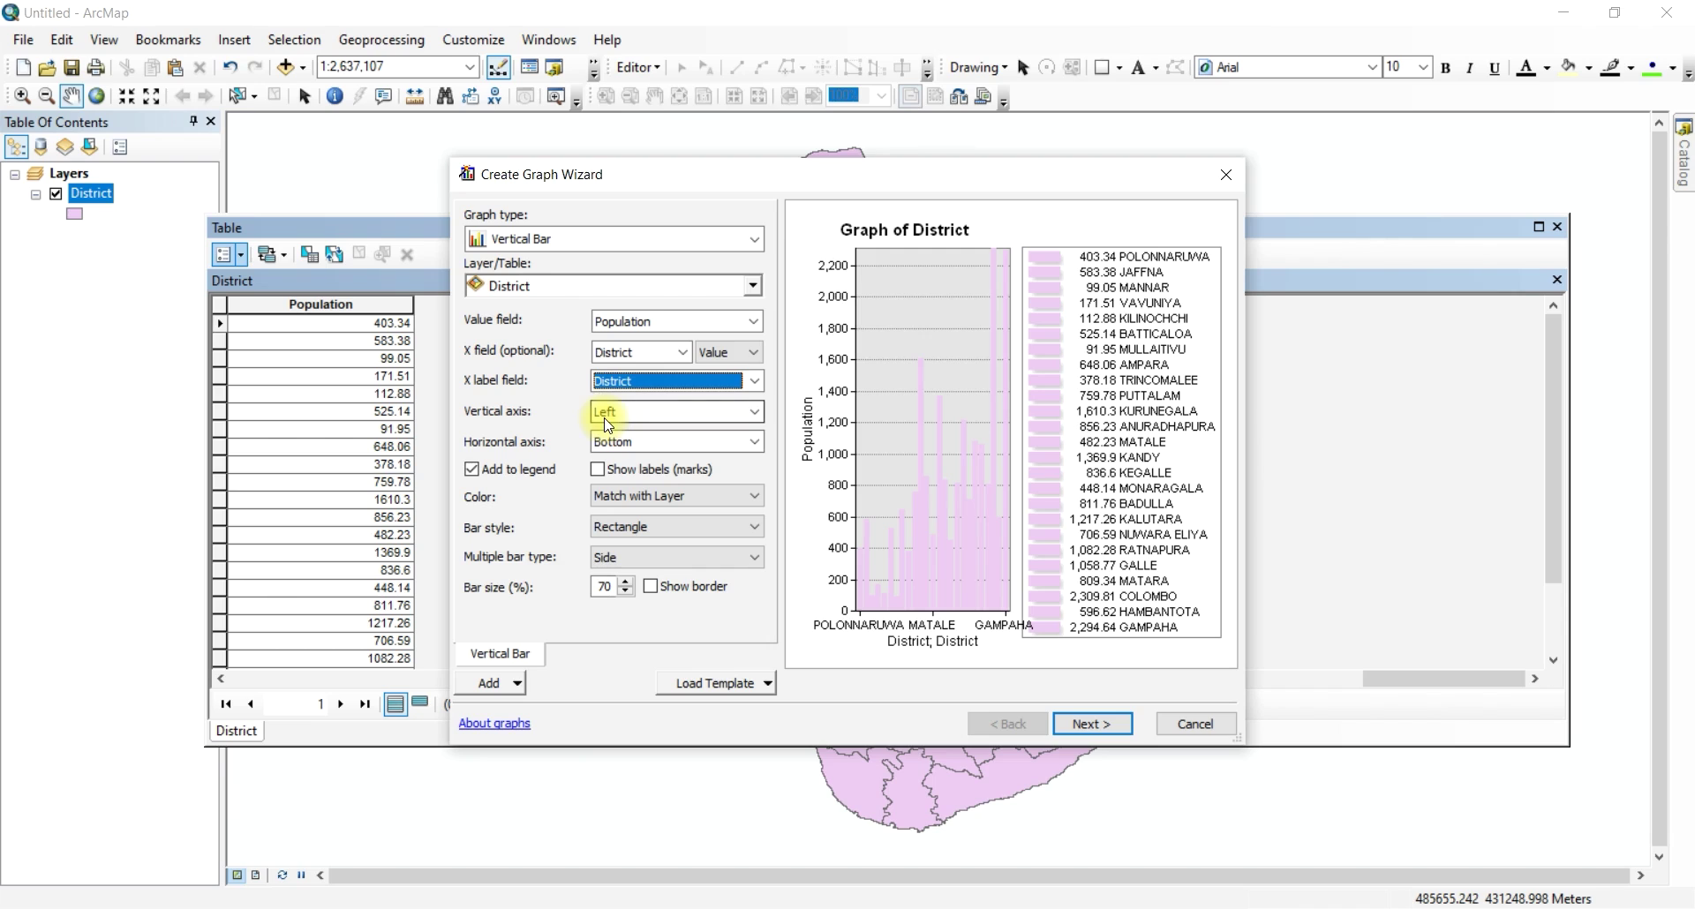
pyautogui.click(640, 416)
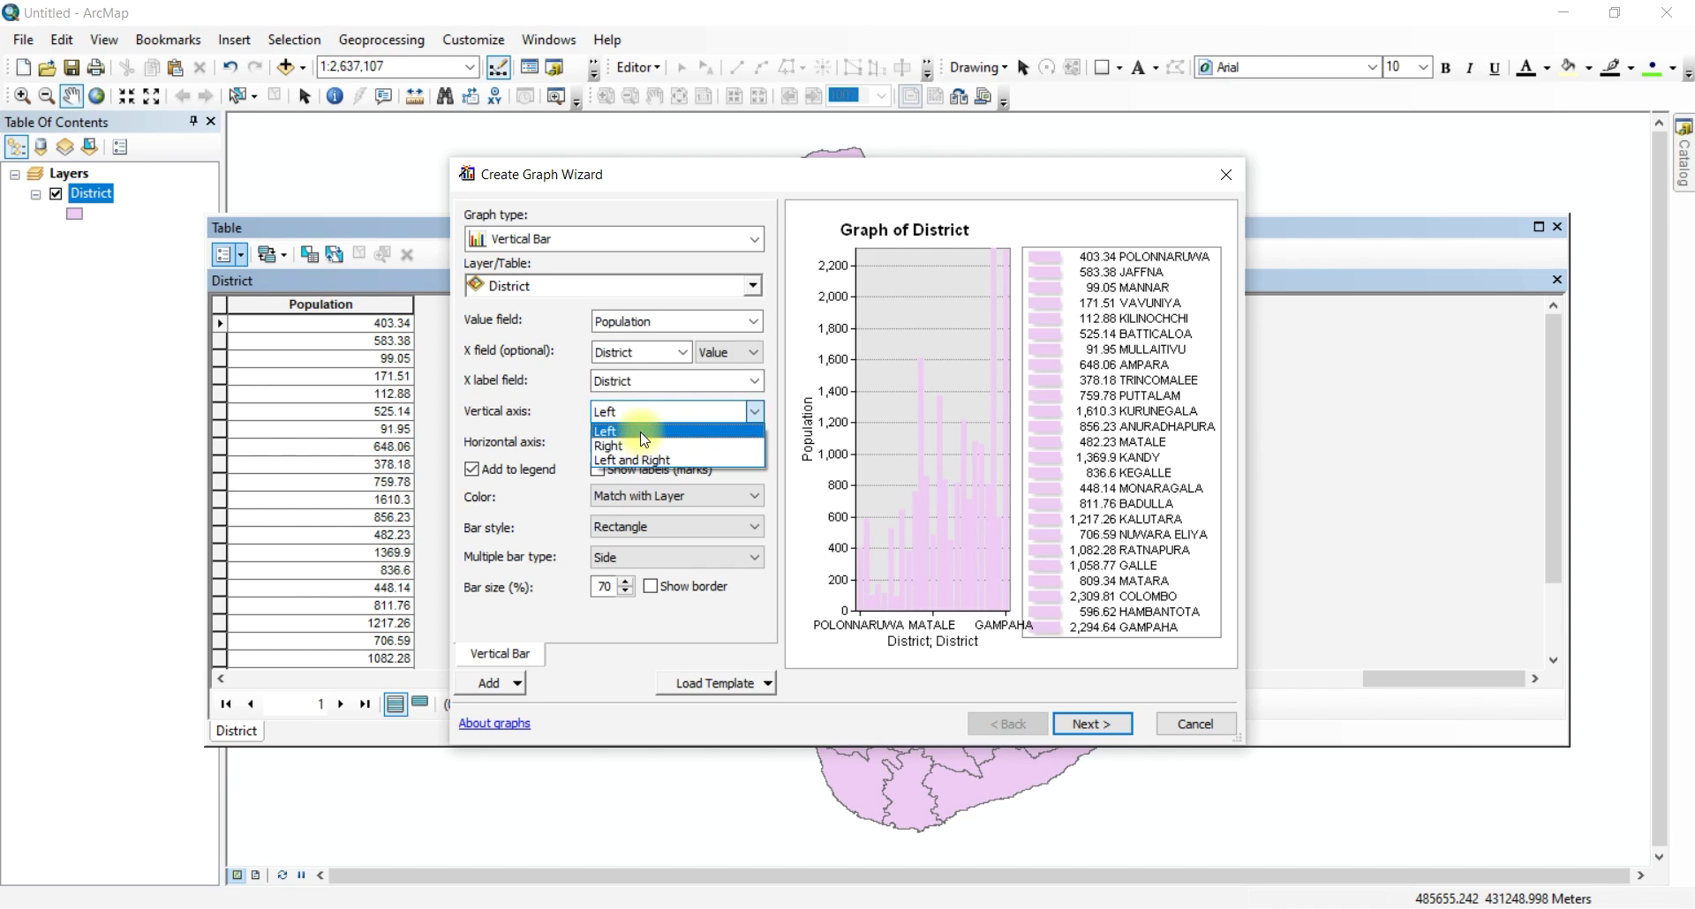
# Keep the vertical axis left and horizontal axis bottom, and remove the legend.
pyautogui.click(643, 433)
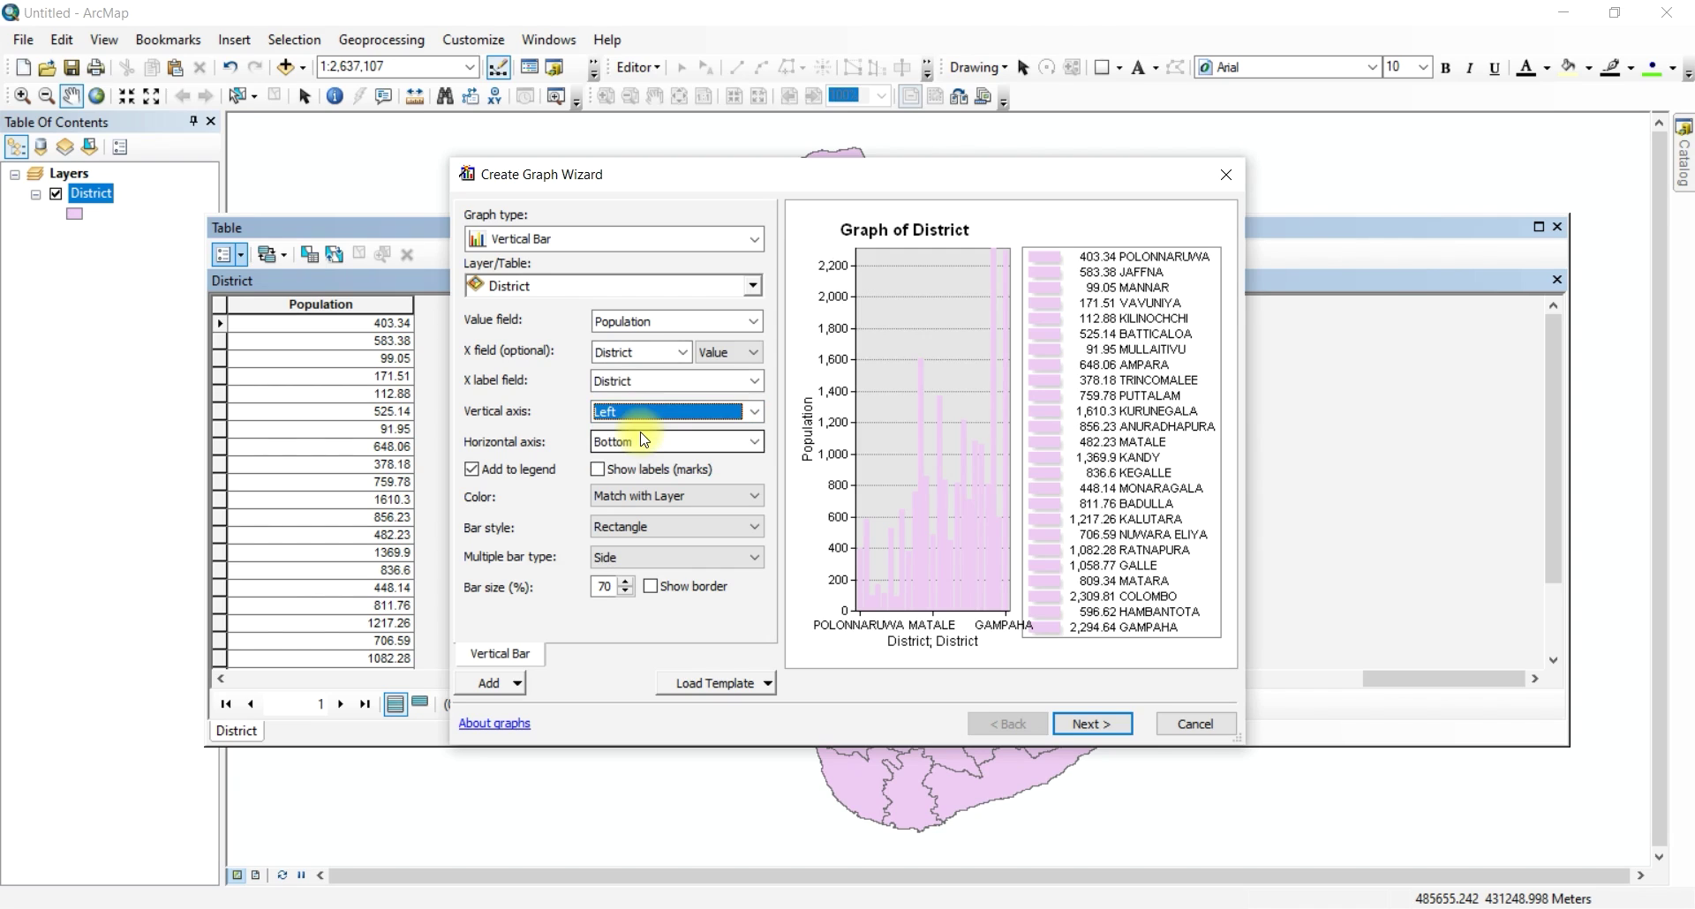
pyautogui.click(647, 444)
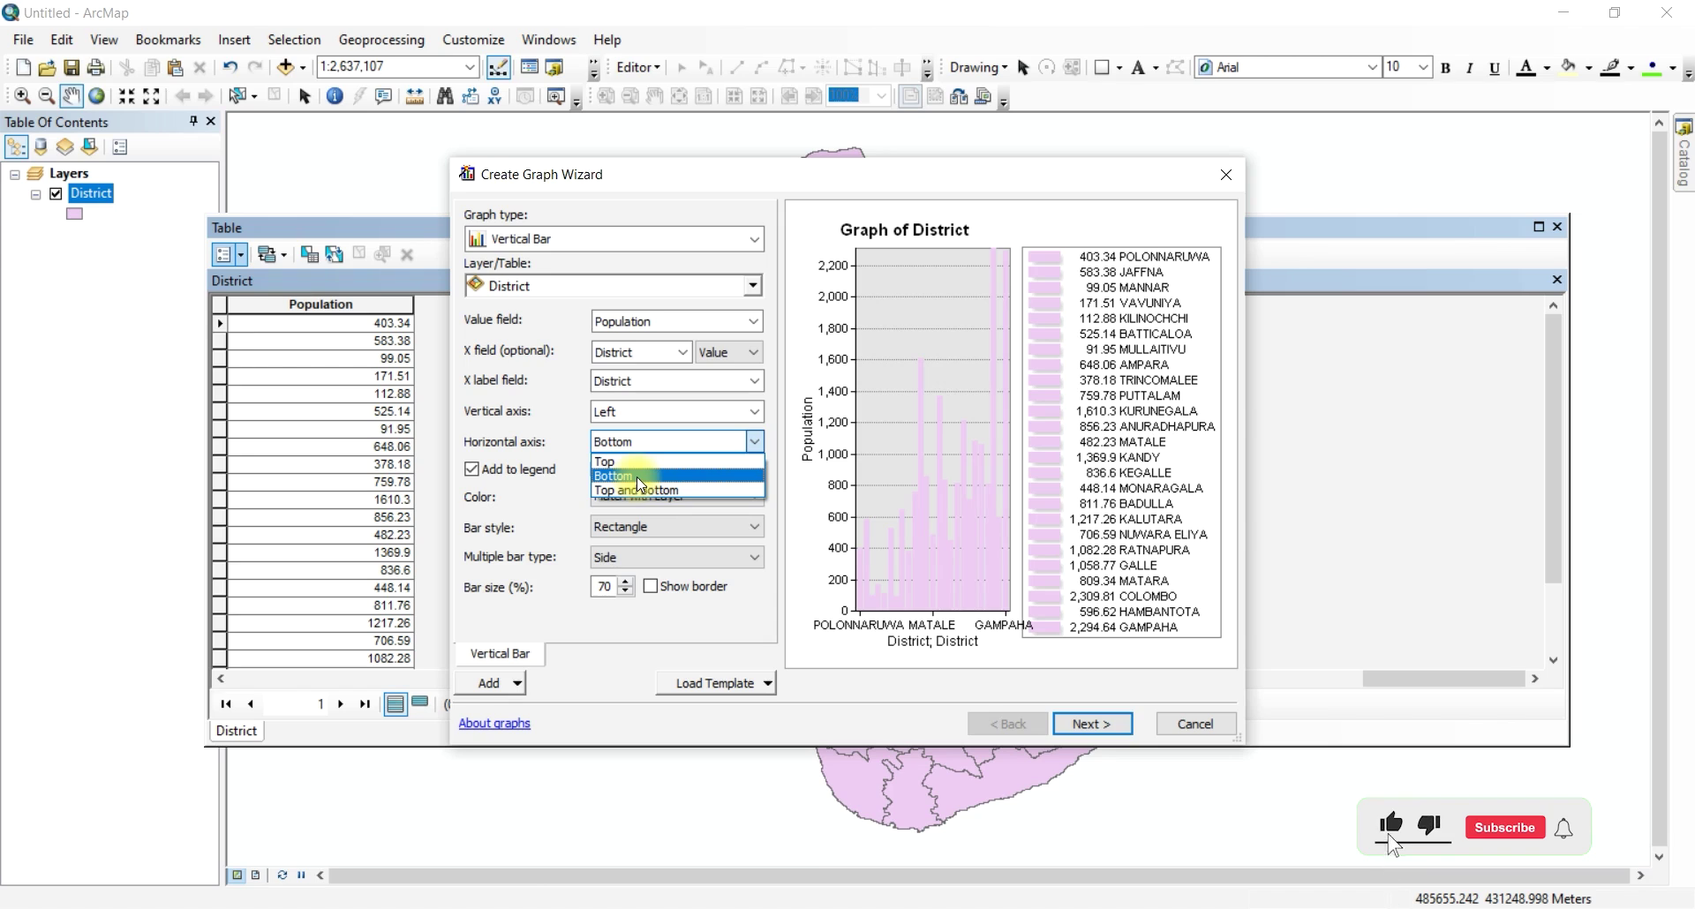
pyautogui.click(637, 477)
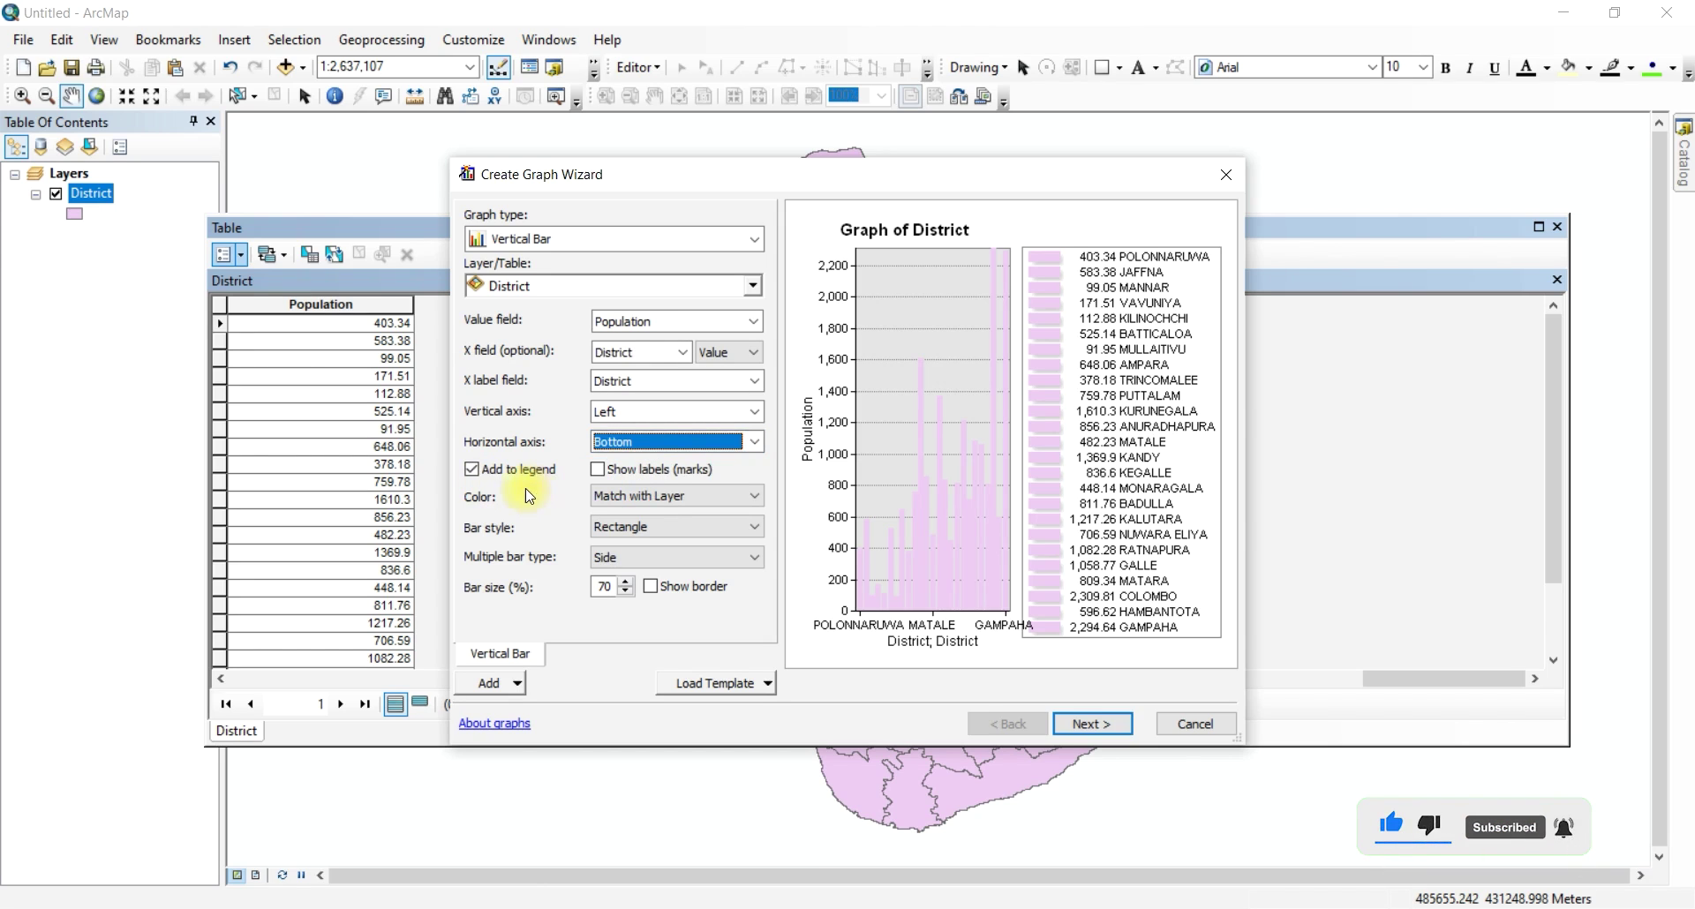
pyautogui.click(473, 473)
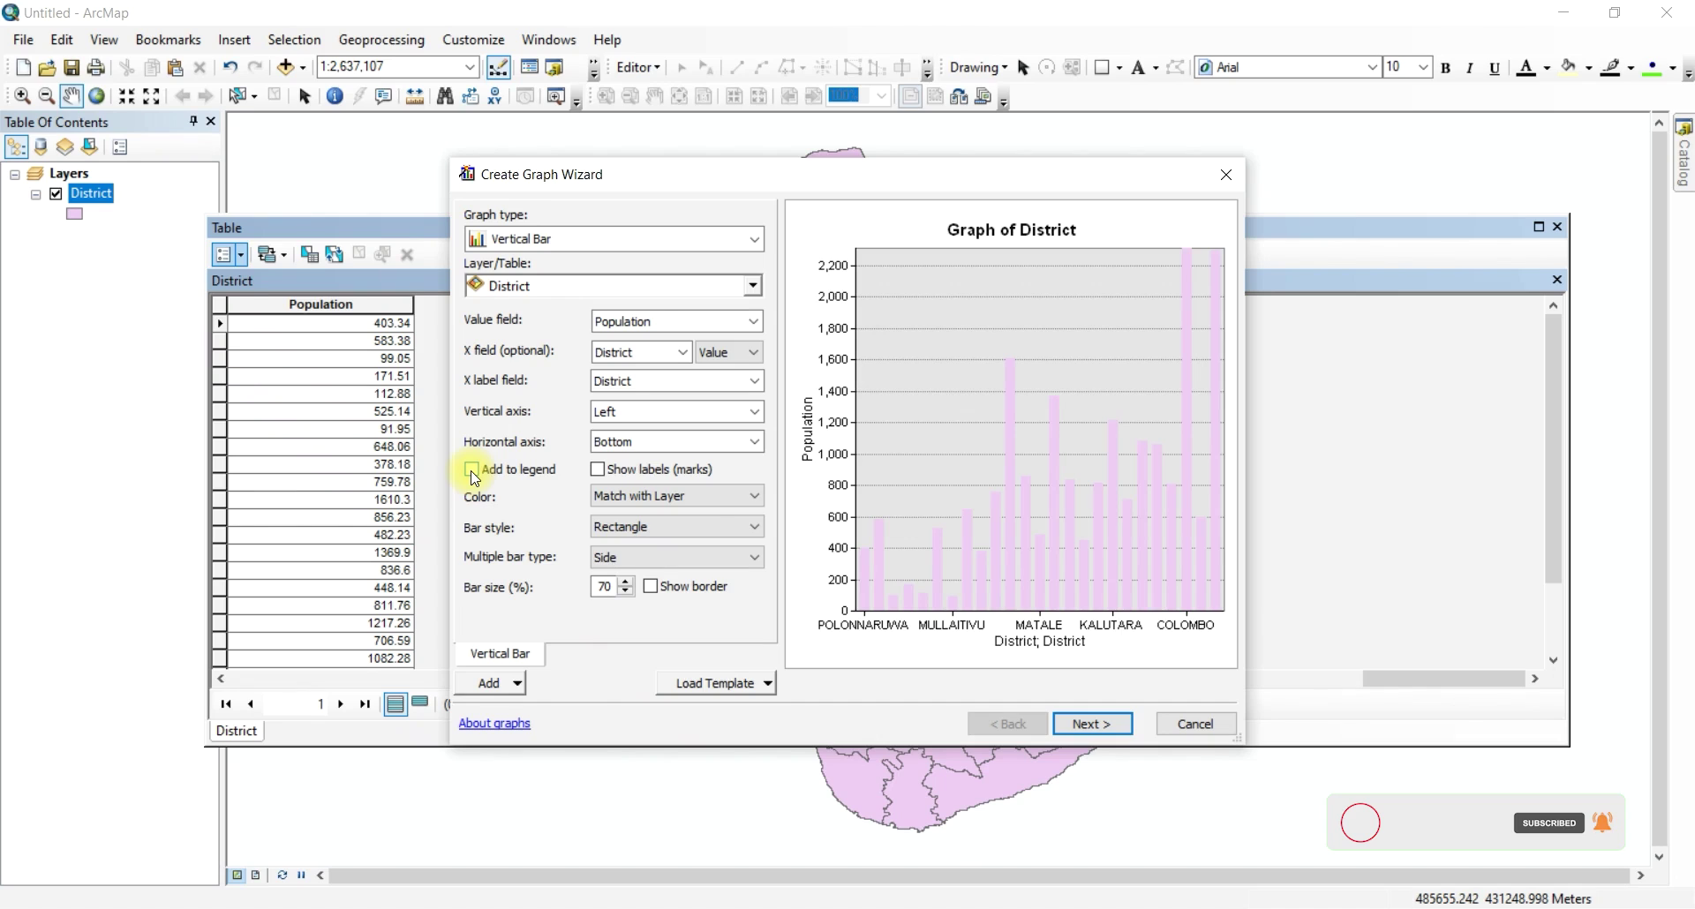
# Colour the bars a custom lavender and set the bar style to Ellipse.
pyautogui.click(684, 496)
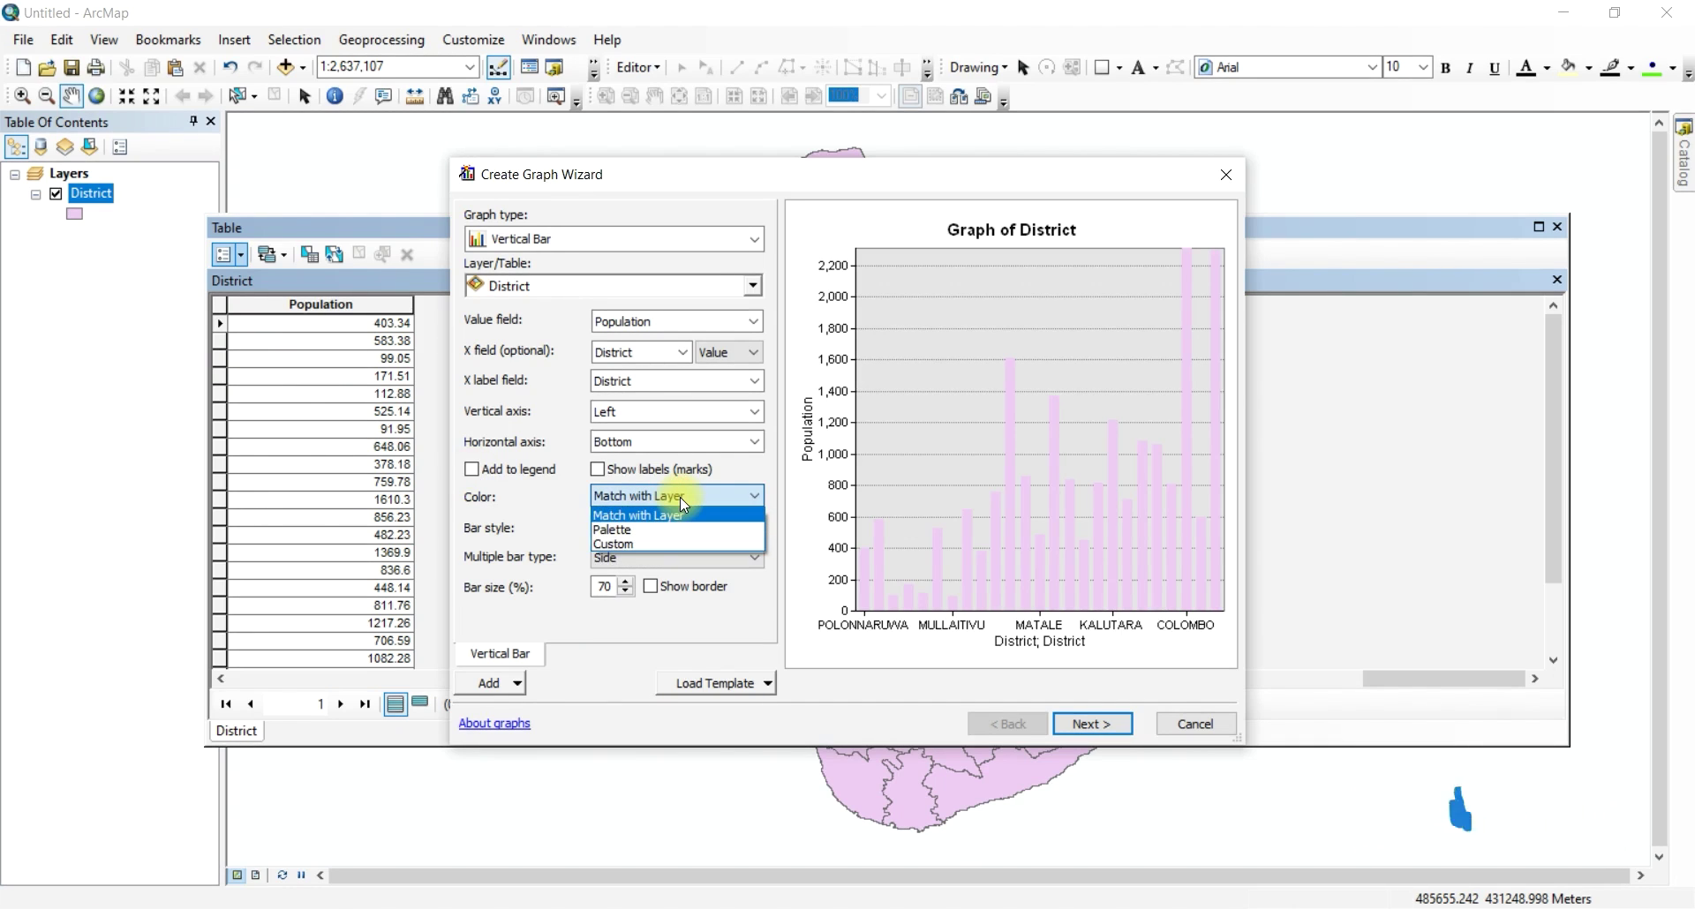
pyautogui.click(654, 542)
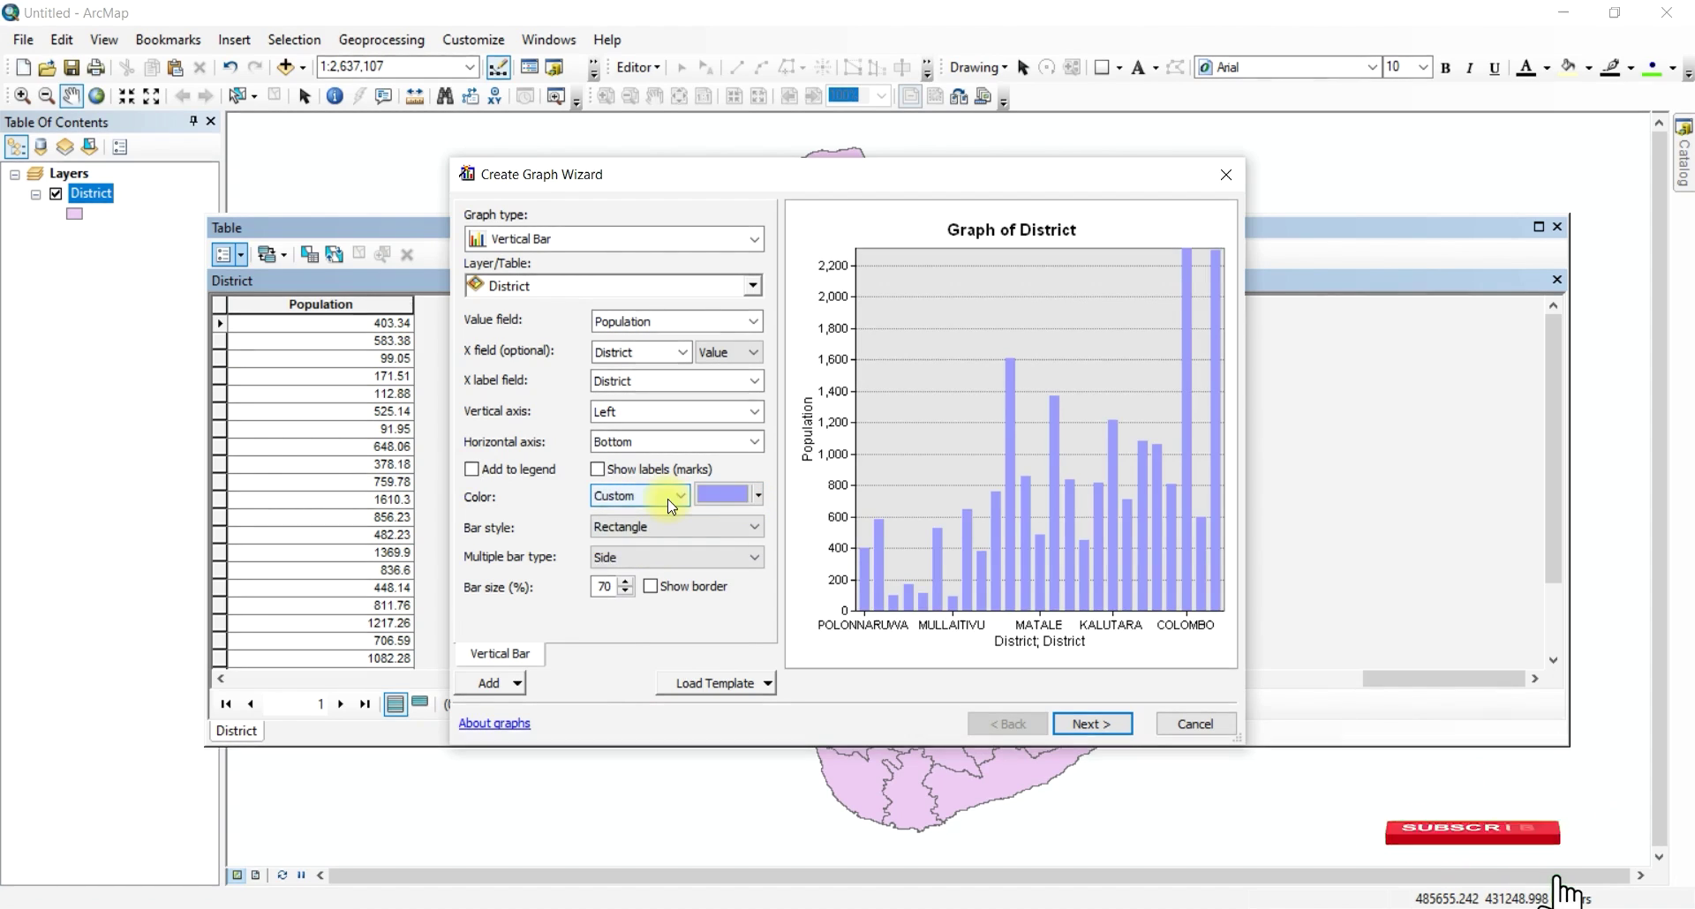
pyautogui.click(757, 494)
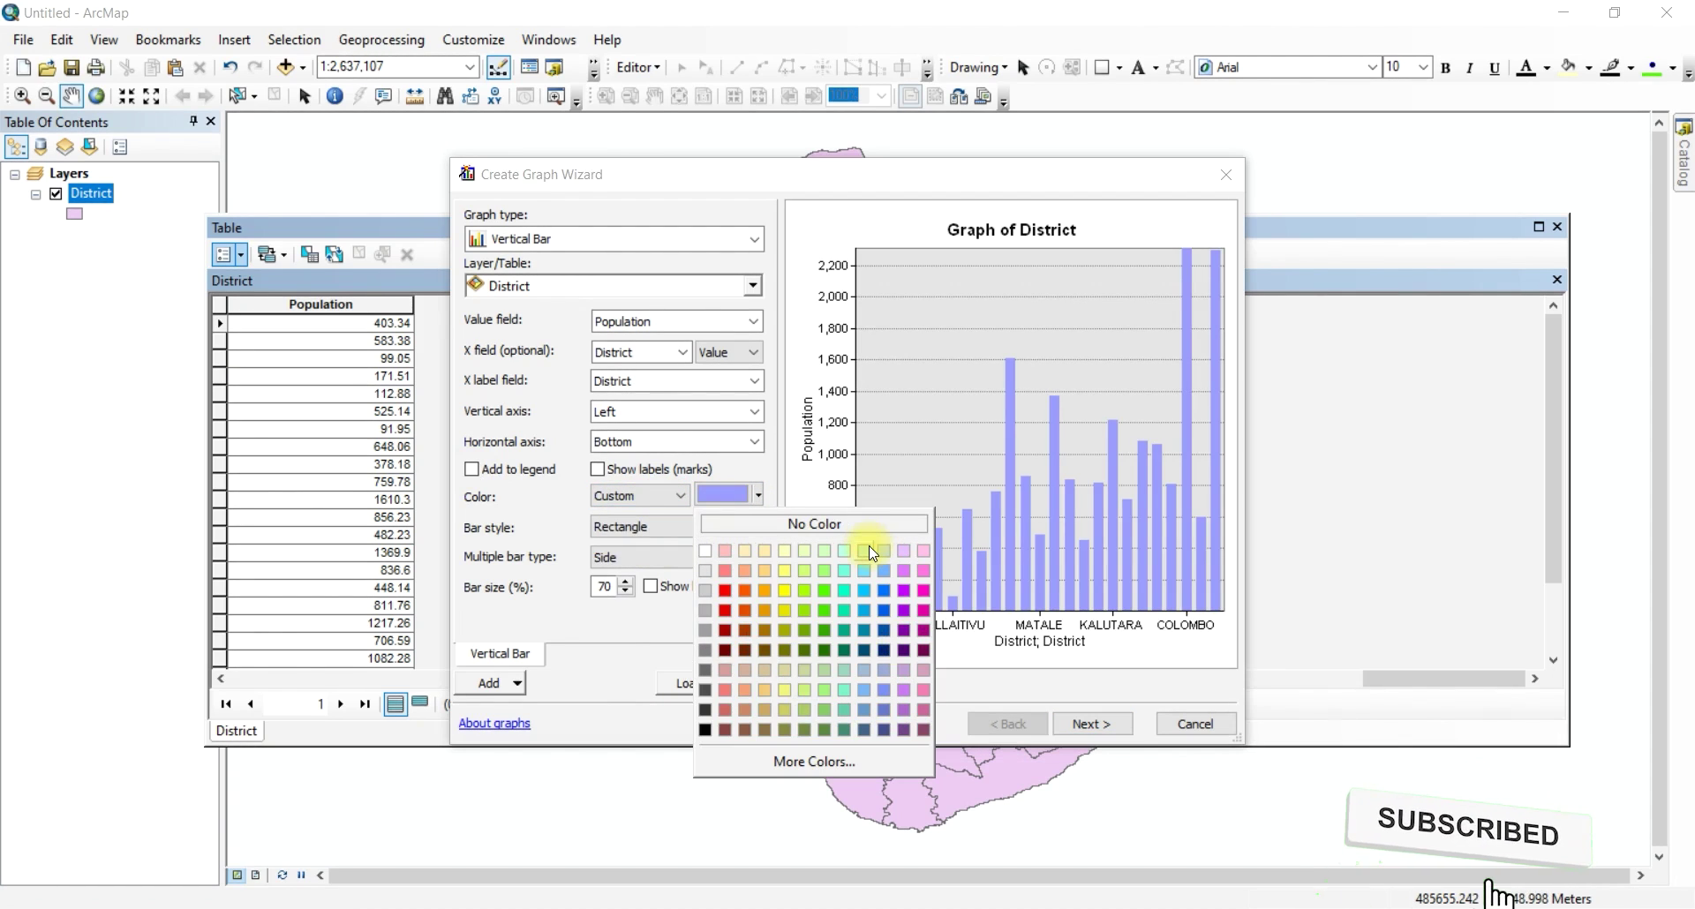
pyautogui.click(738, 494)
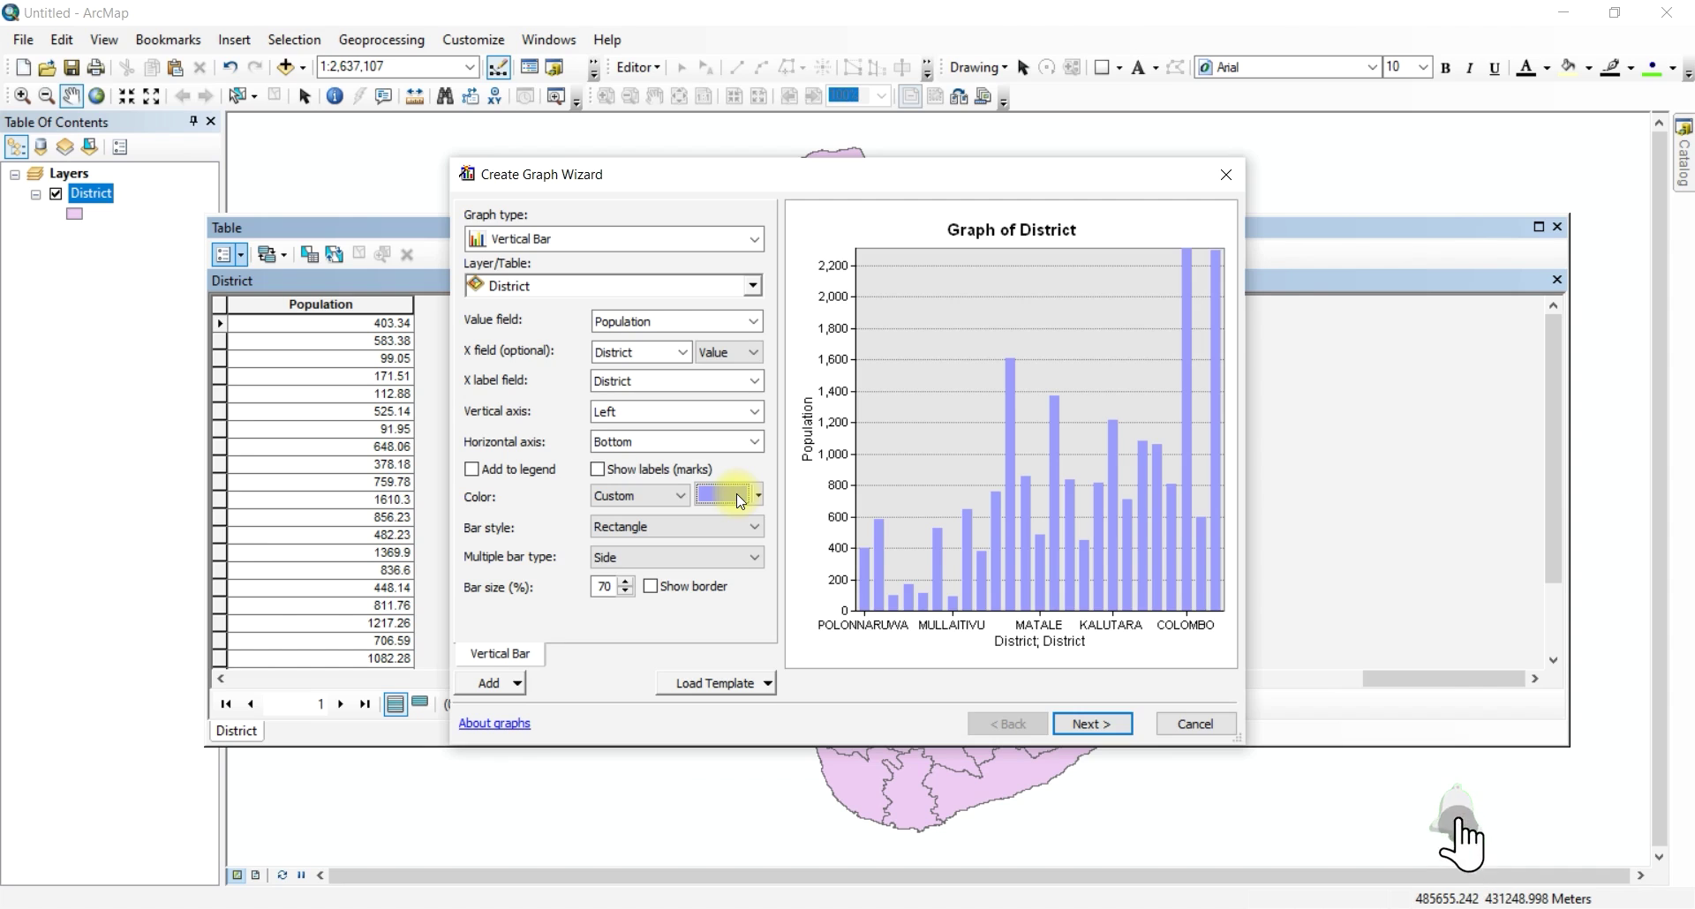
pyautogui.click(740, 528)
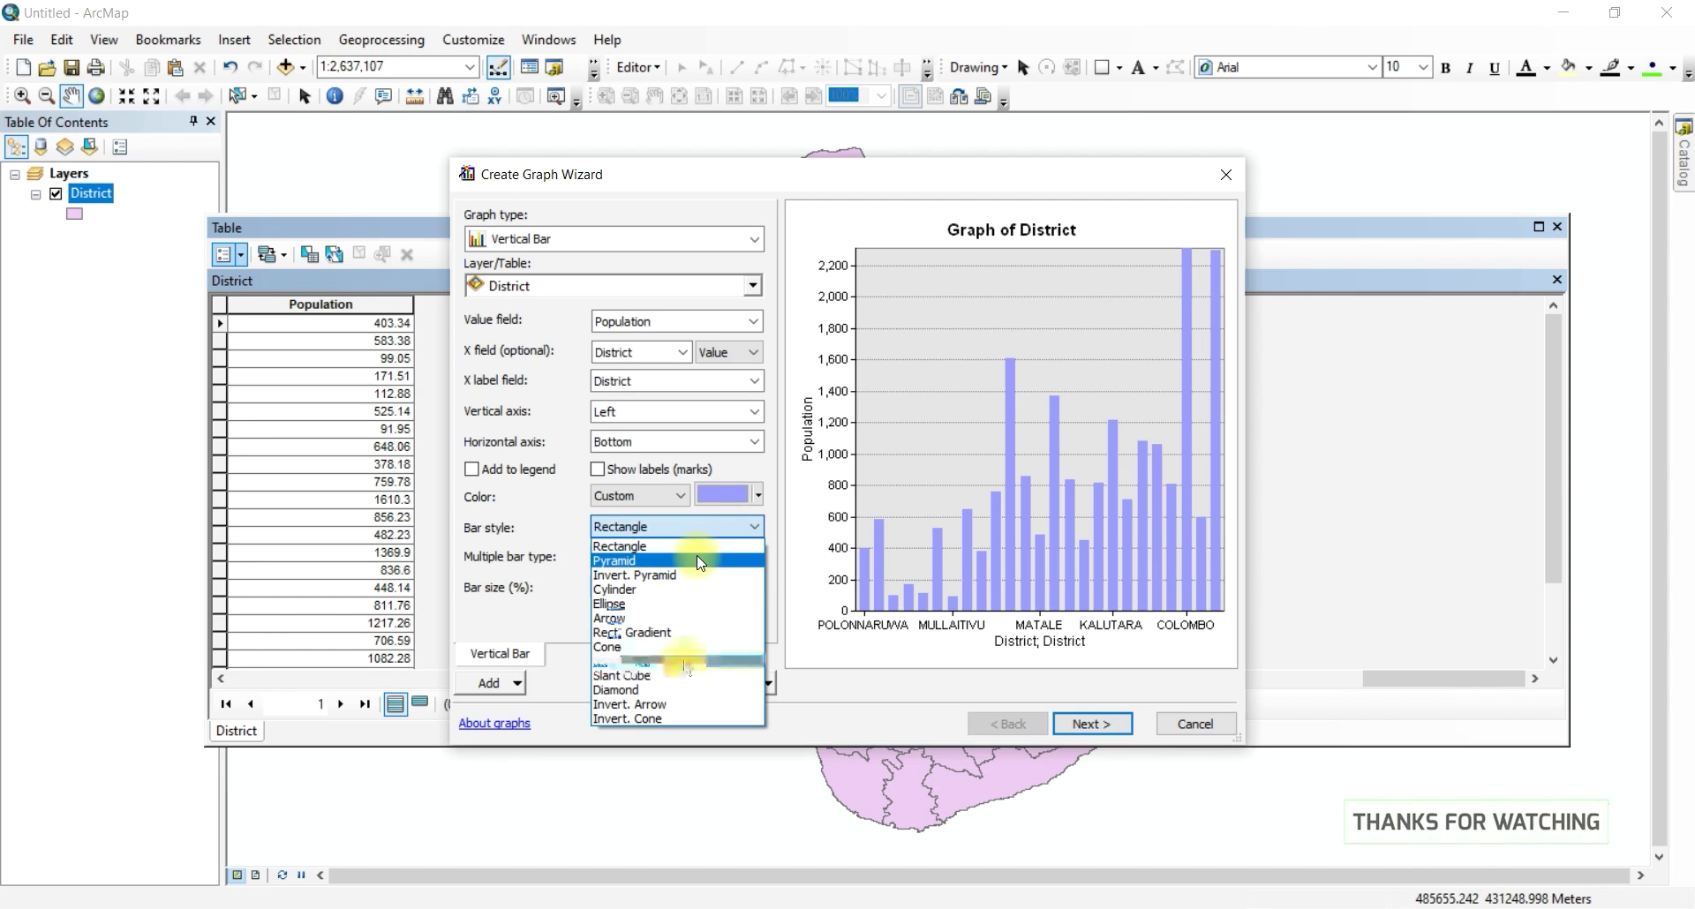
pyautogui.click(671, 604)
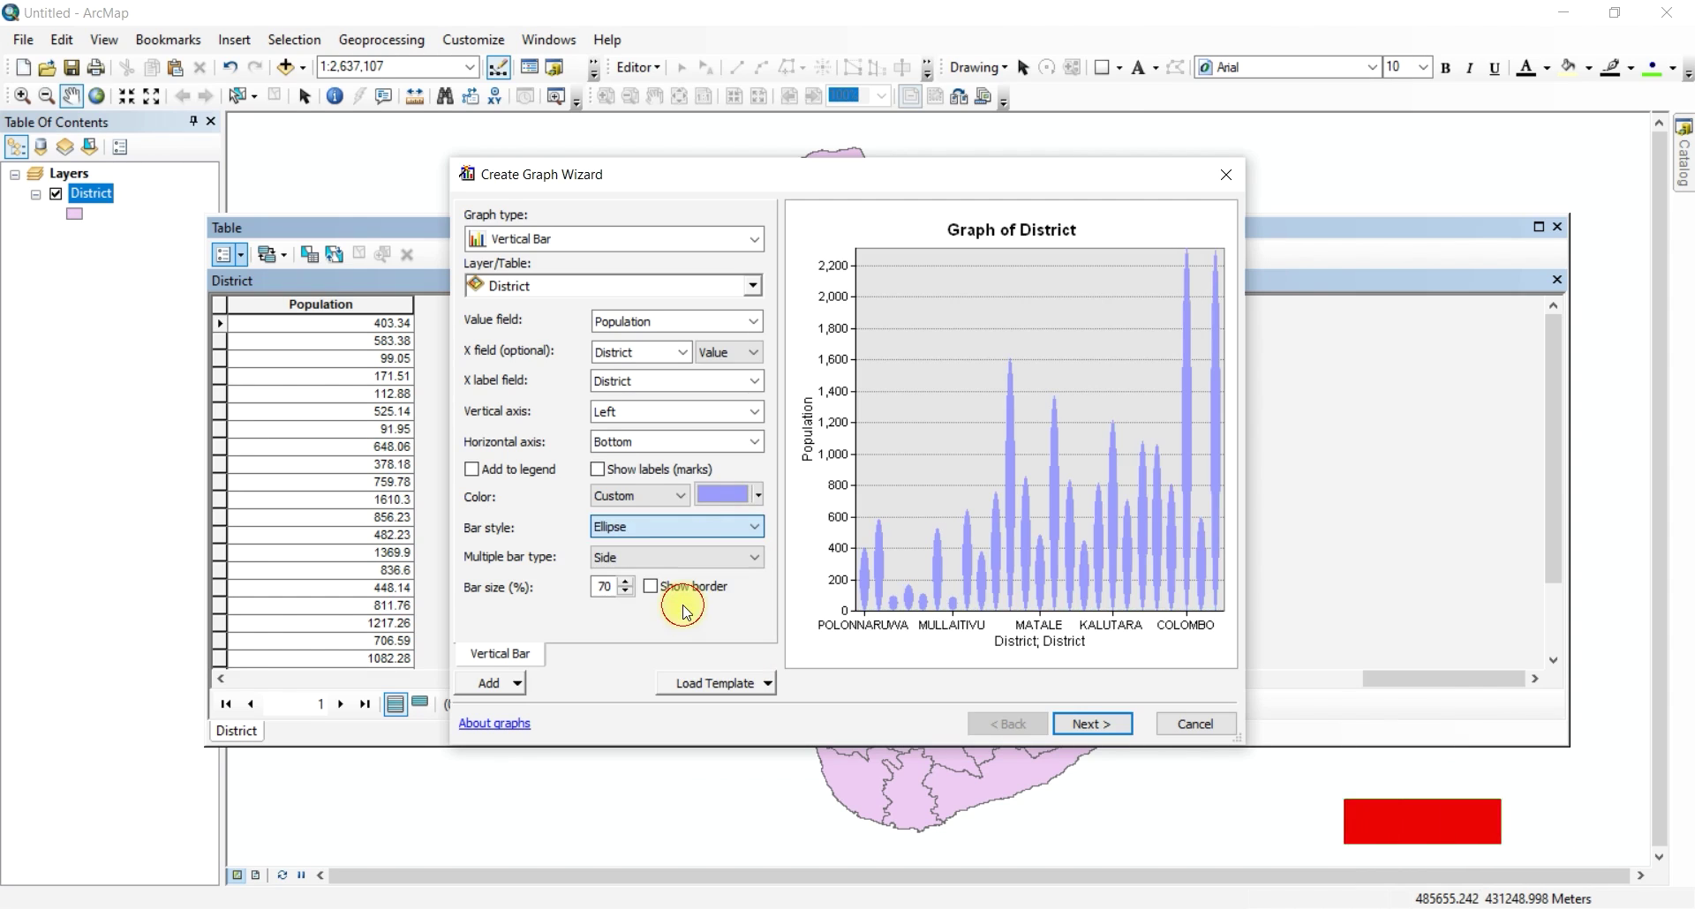
# Title the graph 'Graph of District Population'.
pyautogui.click(1092, 722)
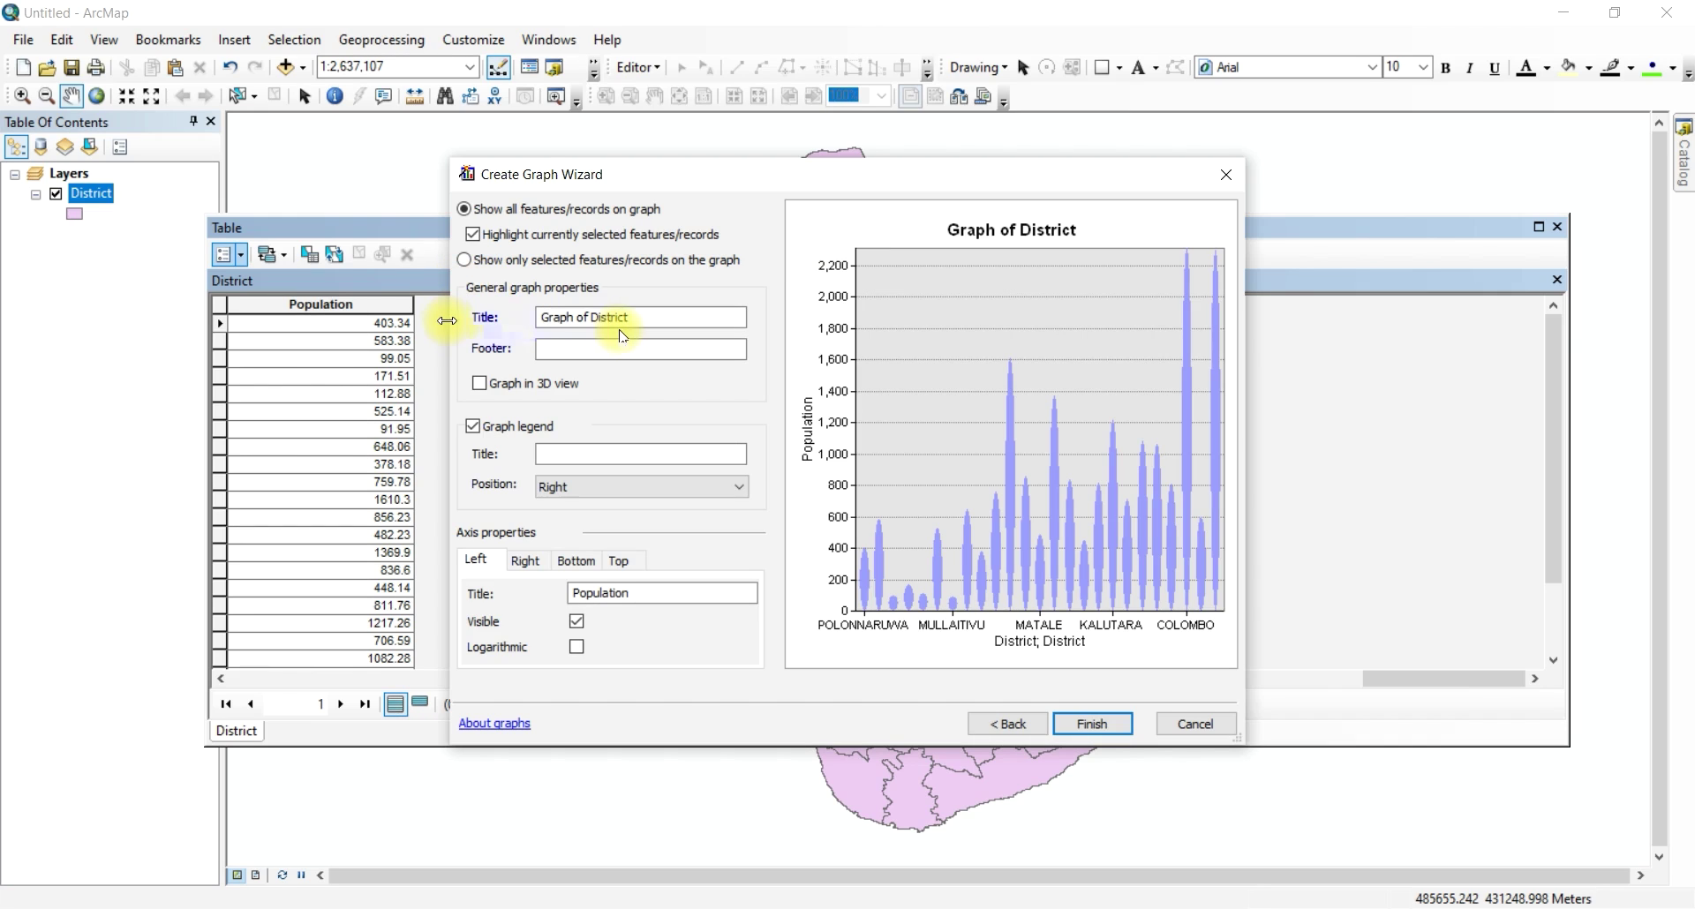
pyautogui.click(616, 322)
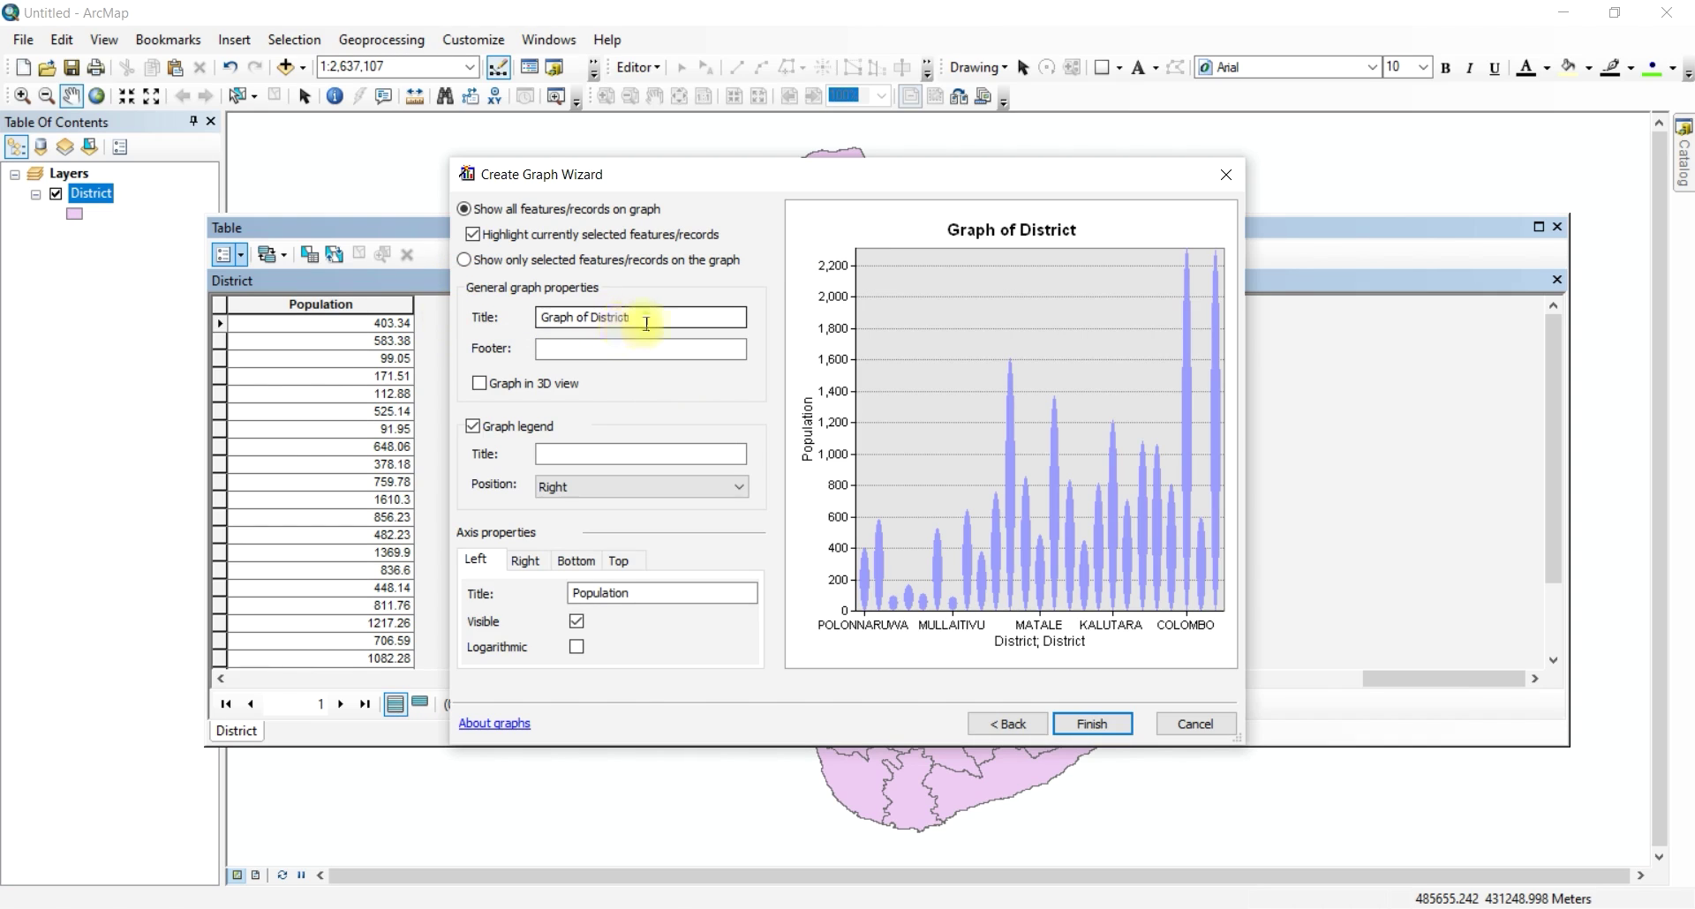
pyautogui.click(642, 320)
pyautogui.write('Popula')
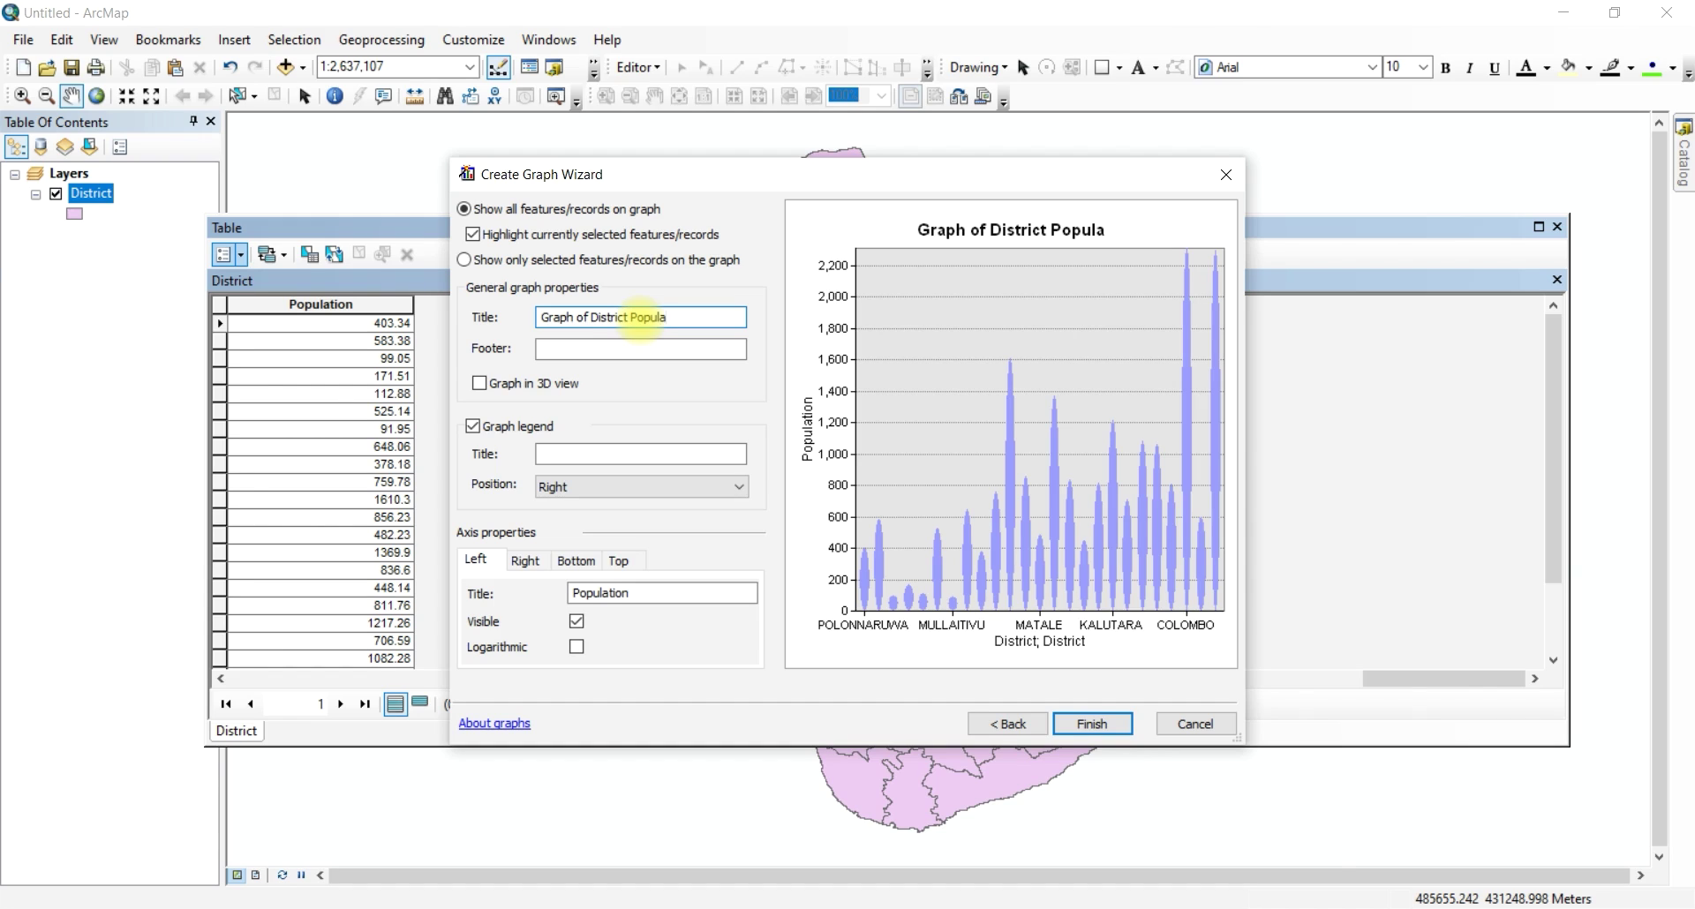
pyautogui.write('tion')
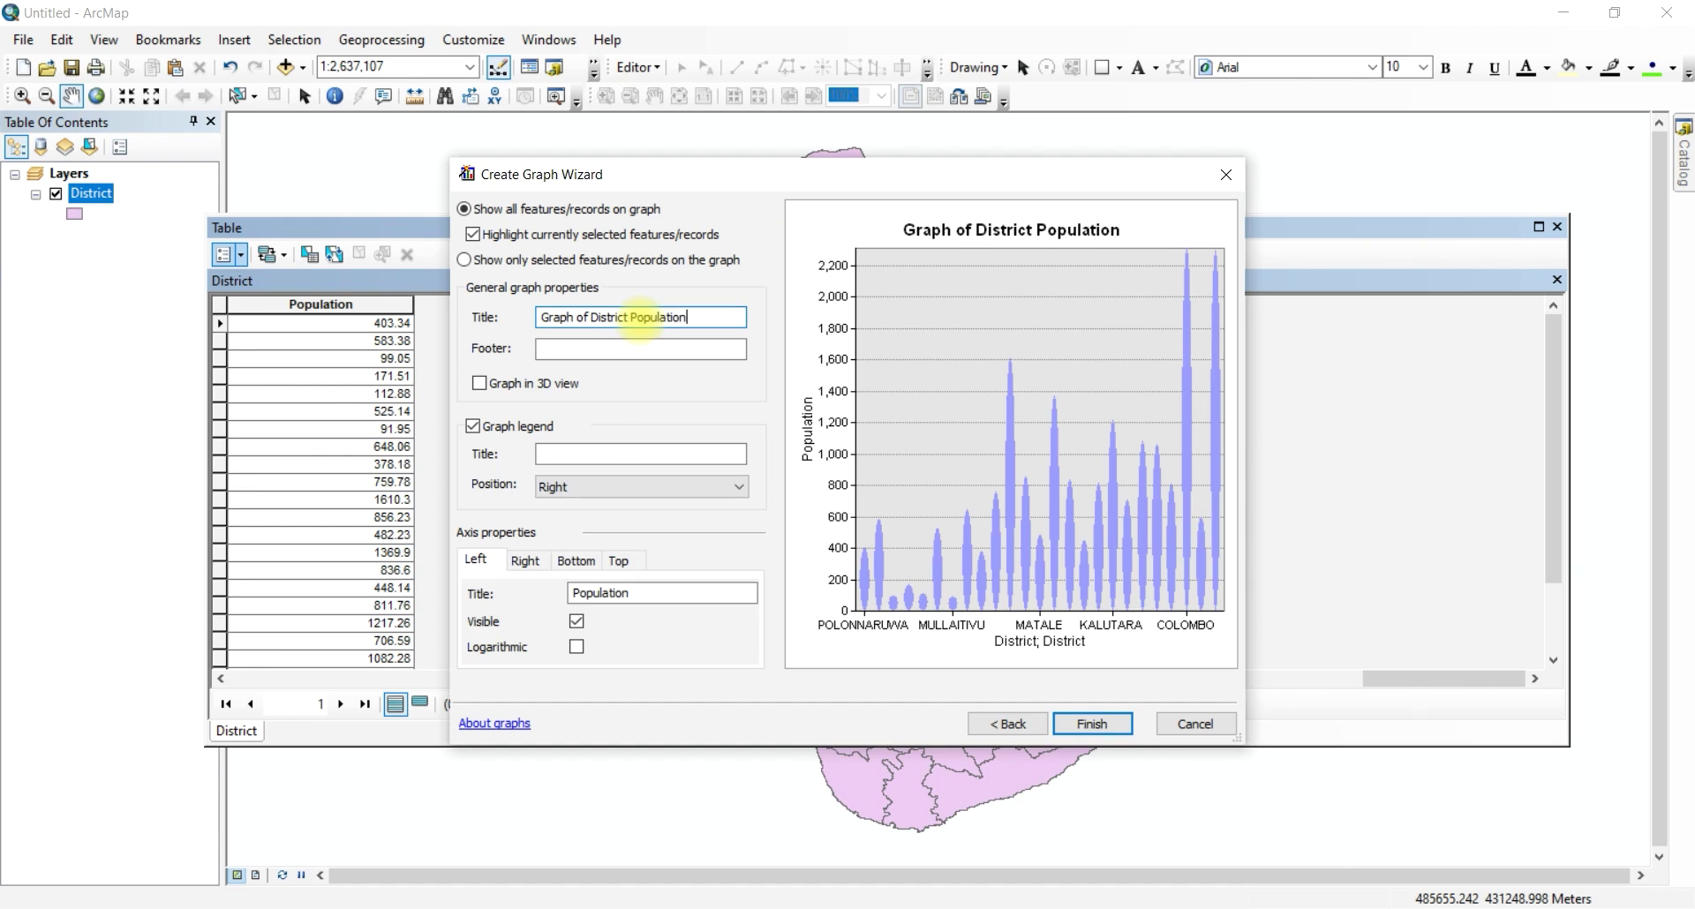
pyautogui.click(579, 351)
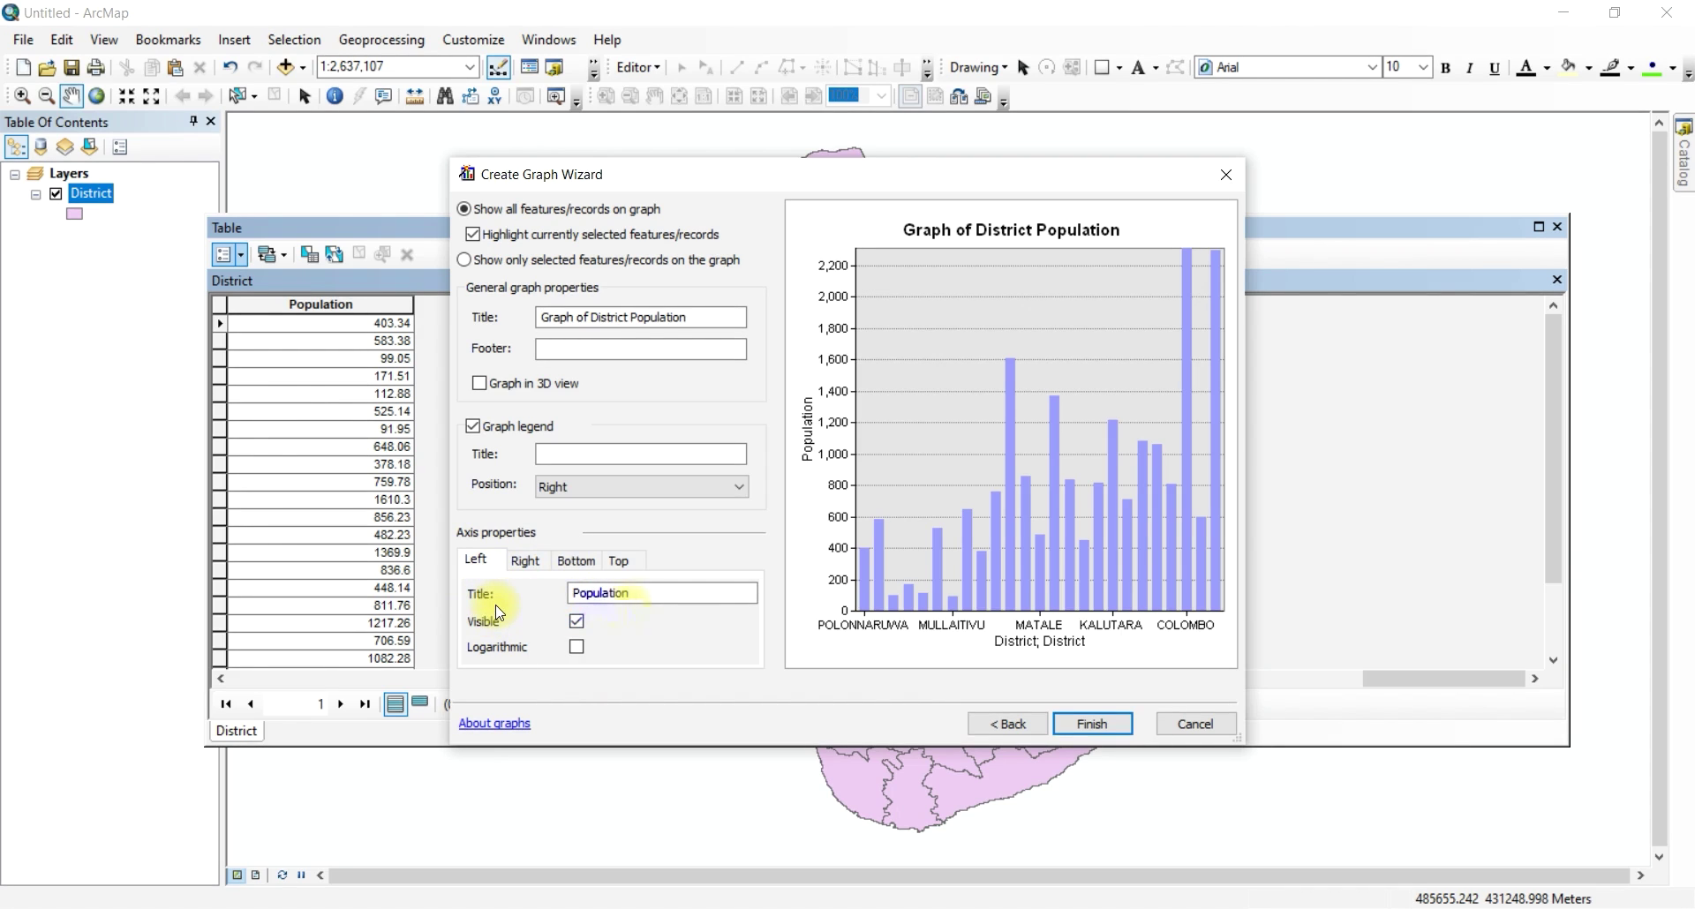
# Rename the bottom axis title to 'District name' and finish the graph.
pyautogui.click(576, 561)
pyautogui.moveTo(665, 591); pyautogui.dragTo(611, 602)
pyautogui.press('BackSpace')
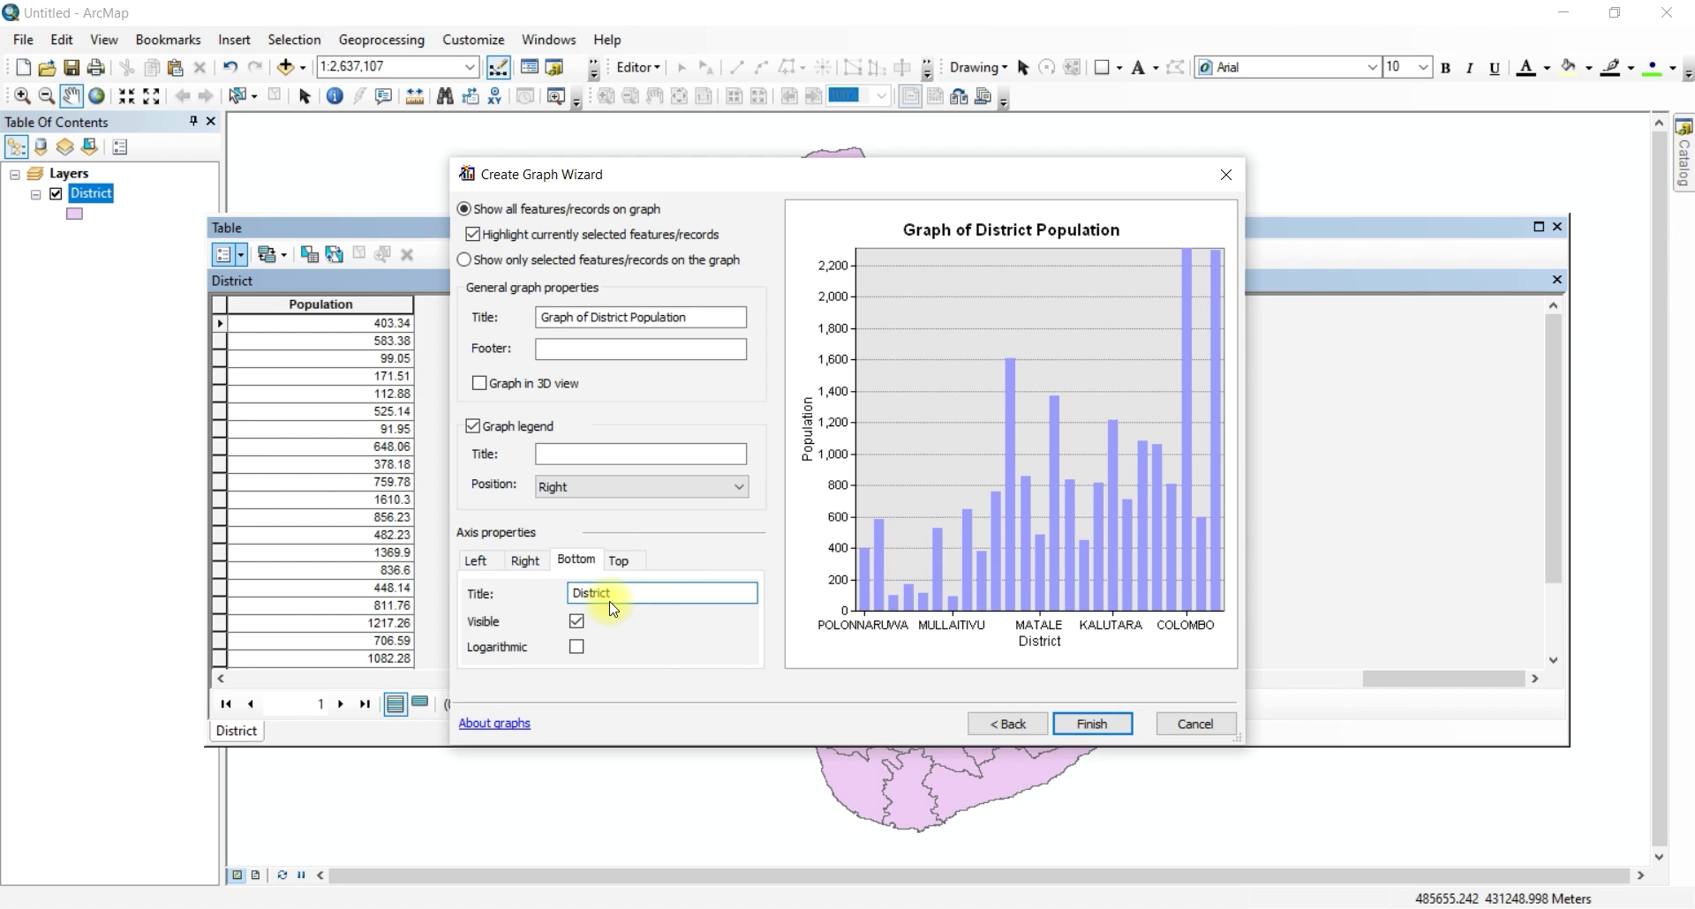
pyautogui.write('name')
pyautogui.click(1092, 723)
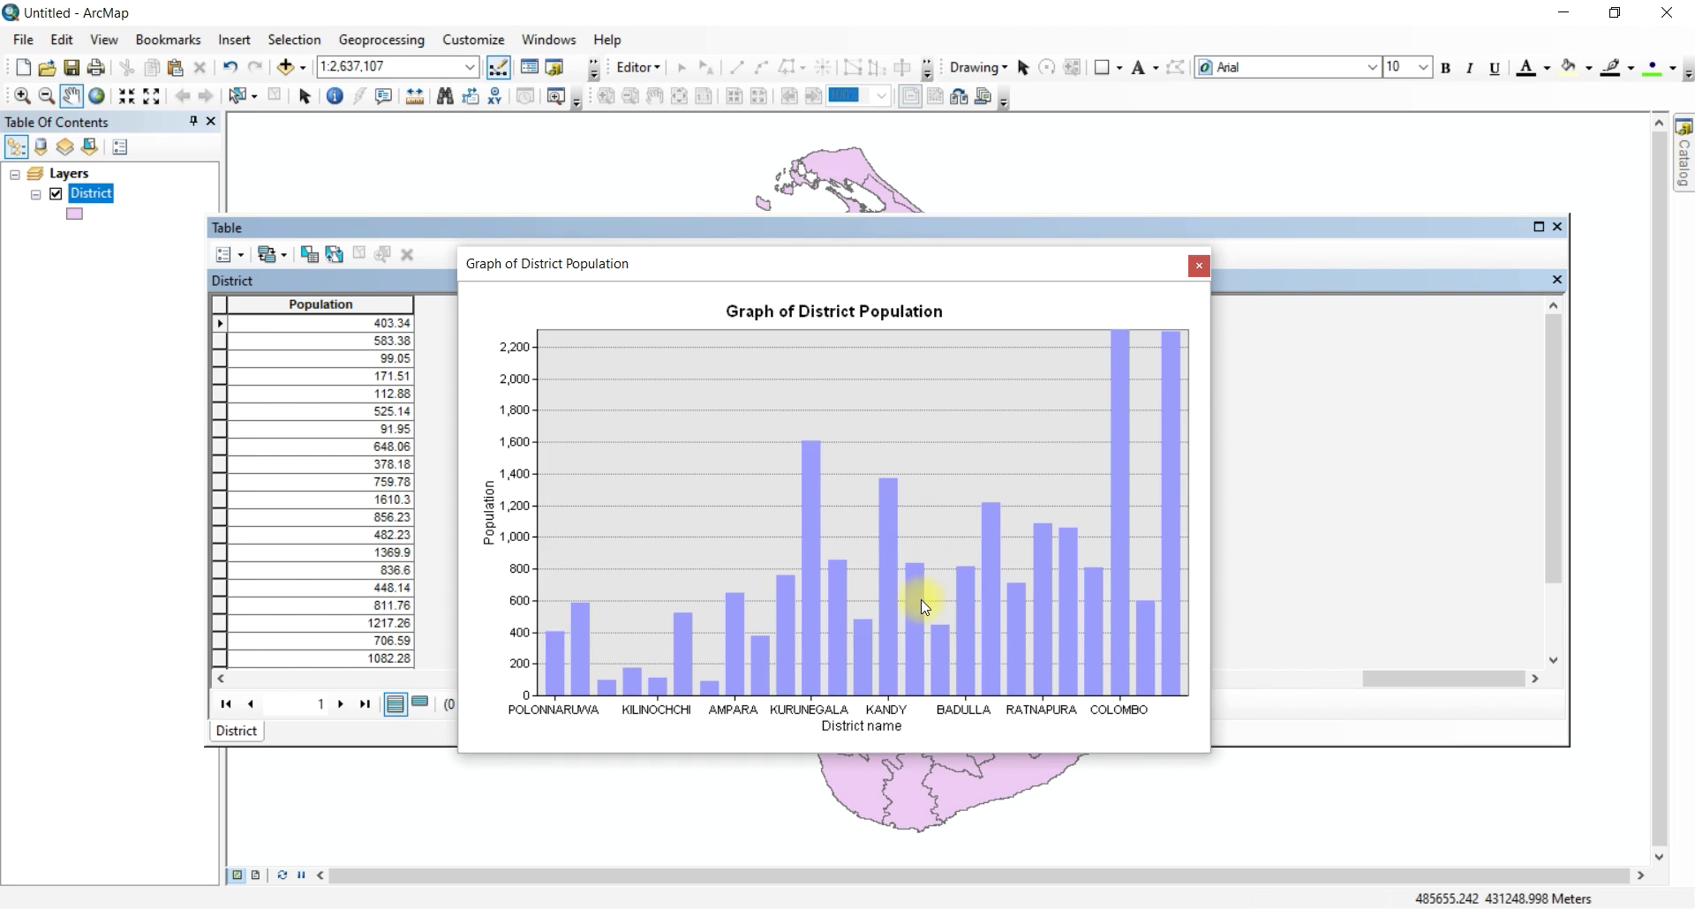
pyautogui.rightClick(784, 406)
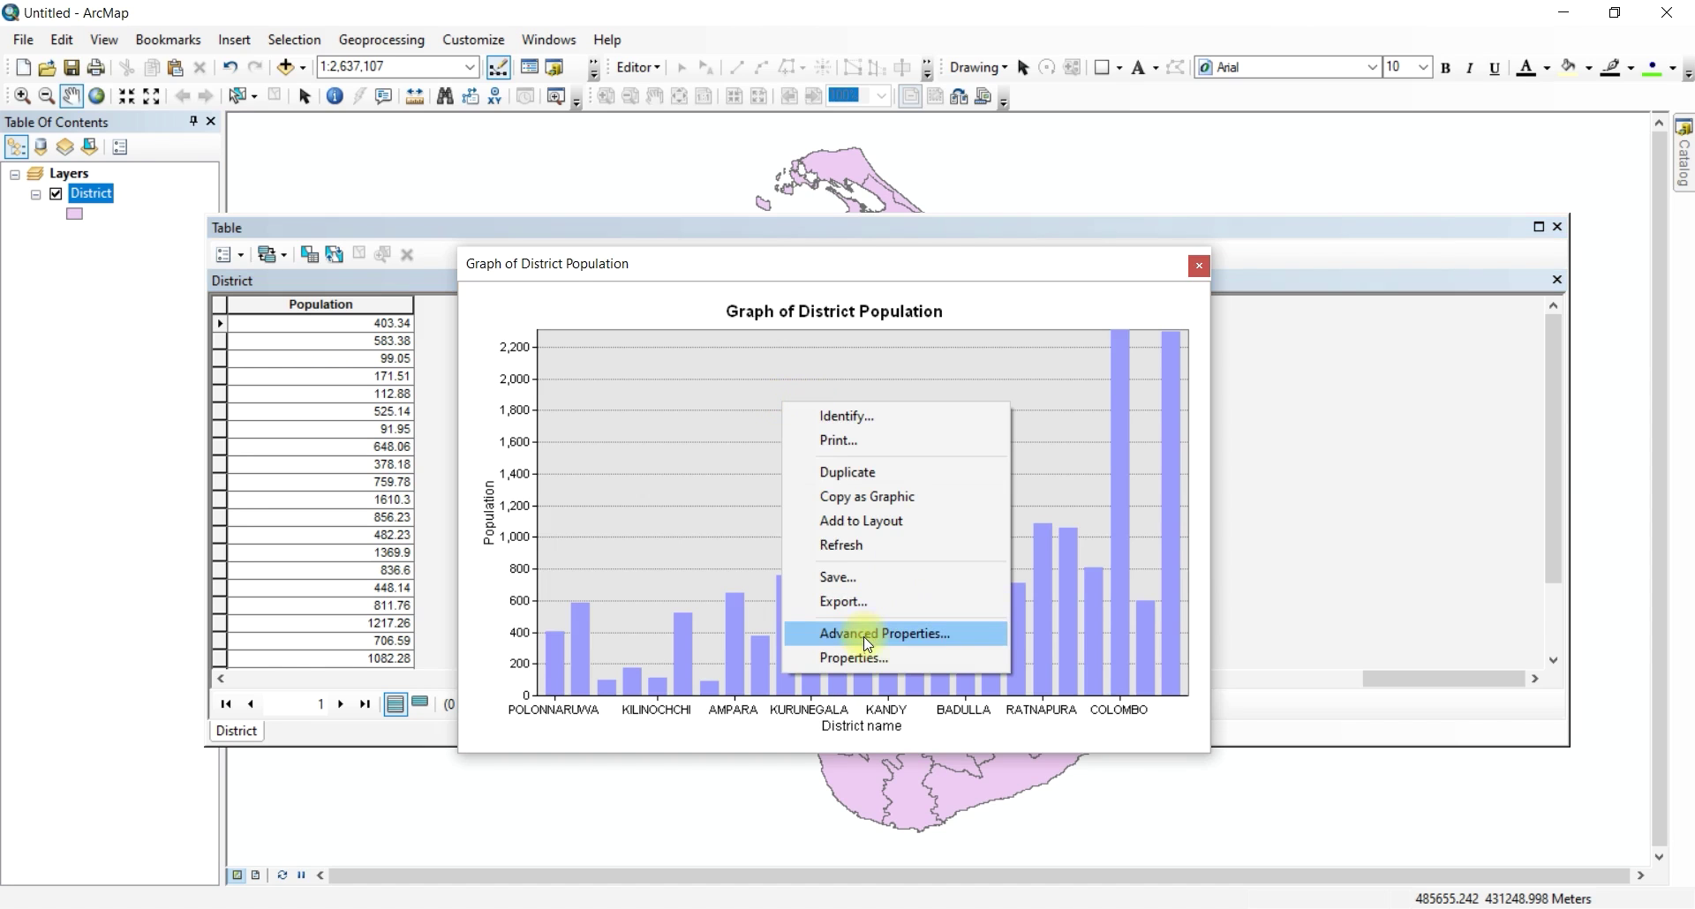
pyautogui.click(863, 653)
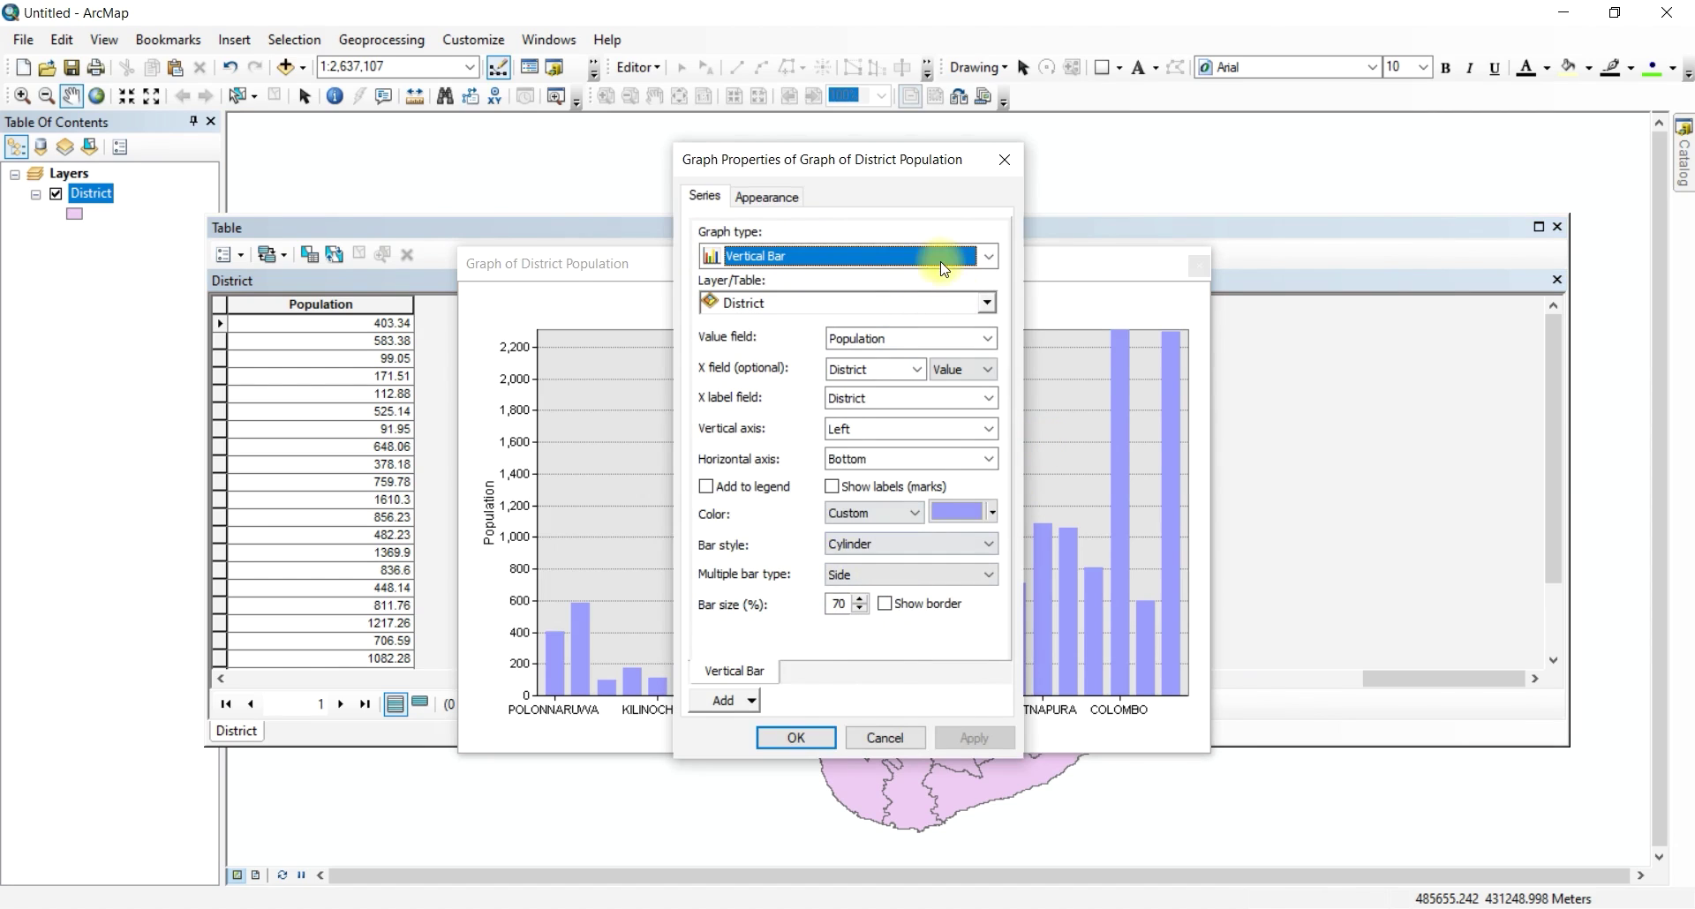
pyautogui.click(820, 747)
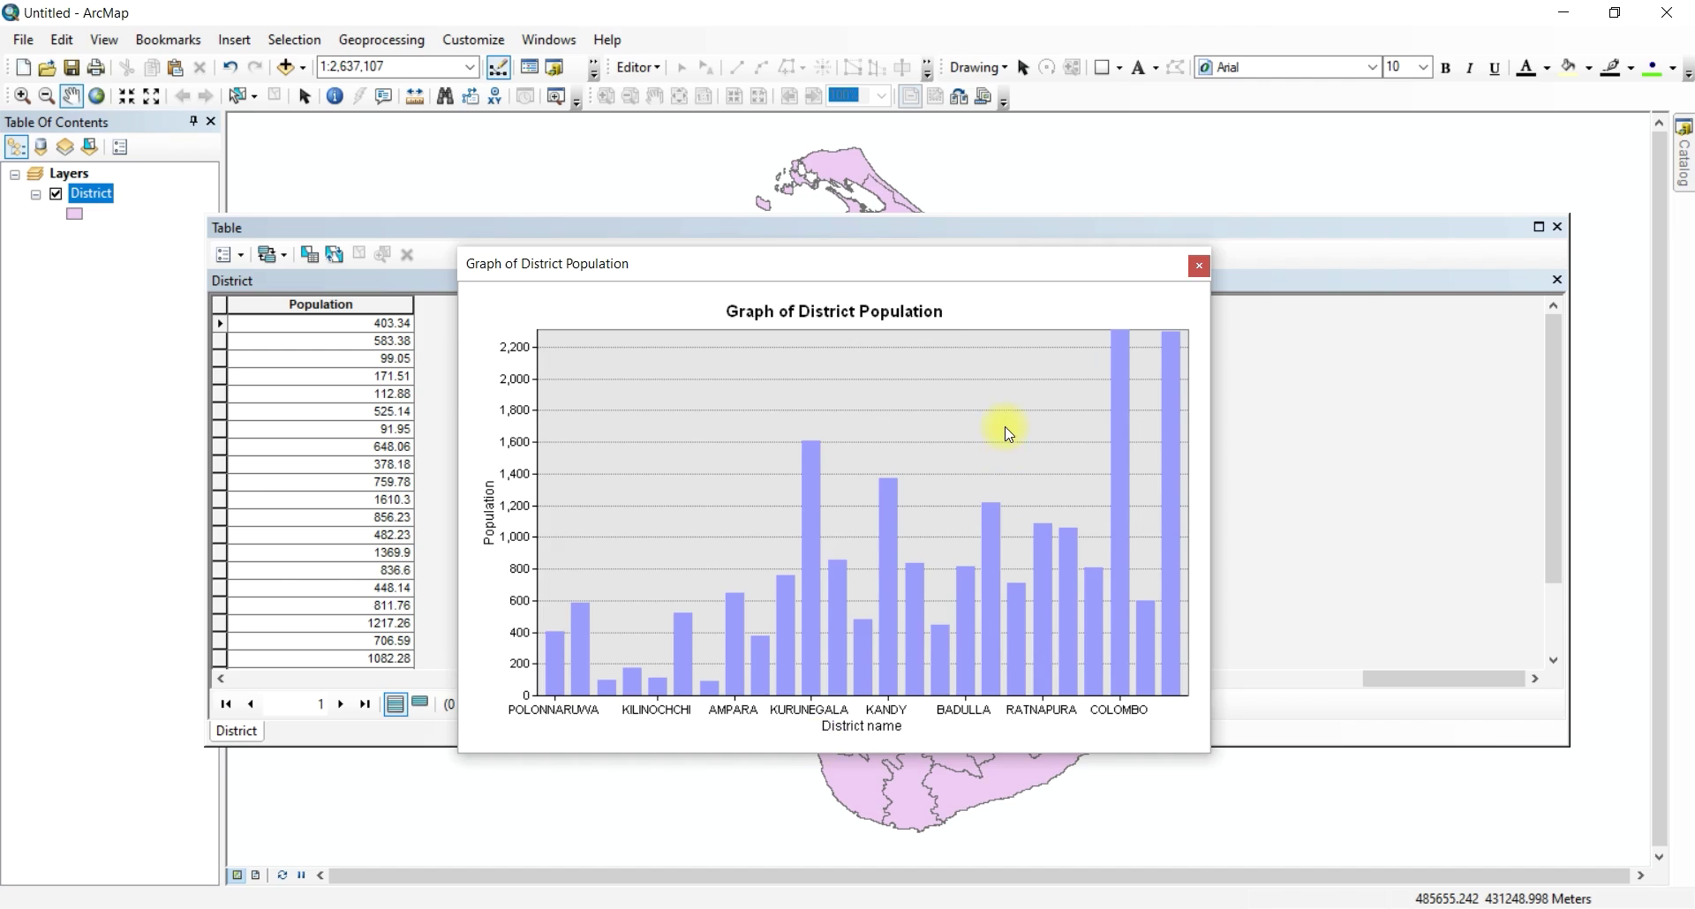
# Fill the Vertical Bar series with a periwinkle Diagonal Cross hatch pattern.
pyautogui.rightClick(956, 323)
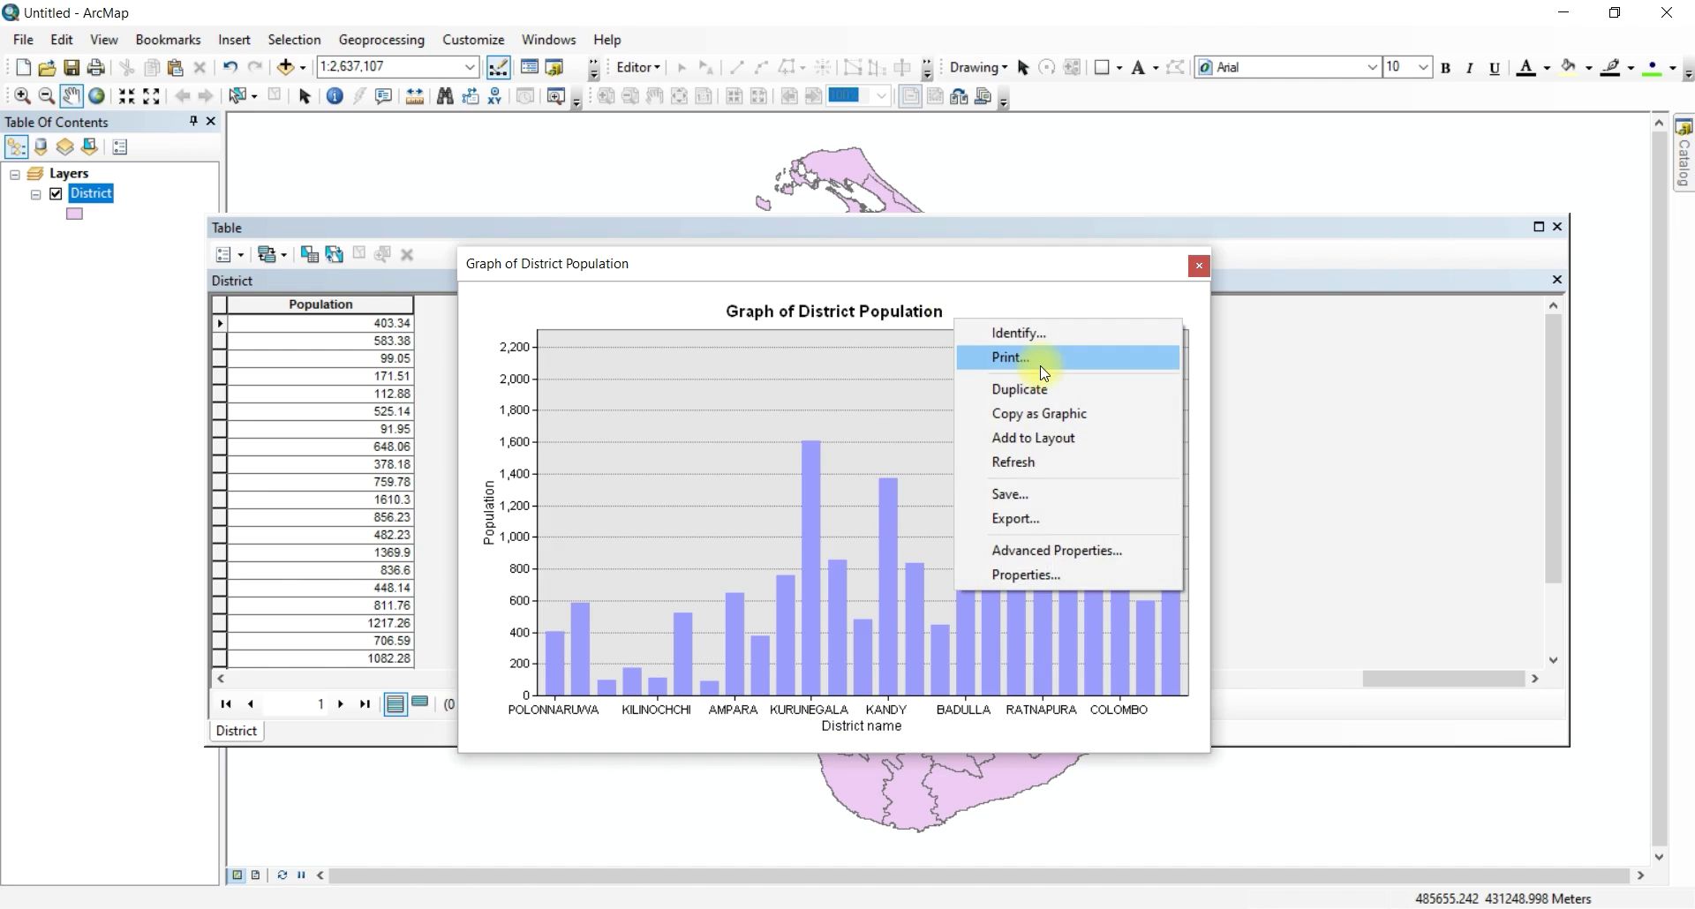
pyautogui.click(1023, 551)
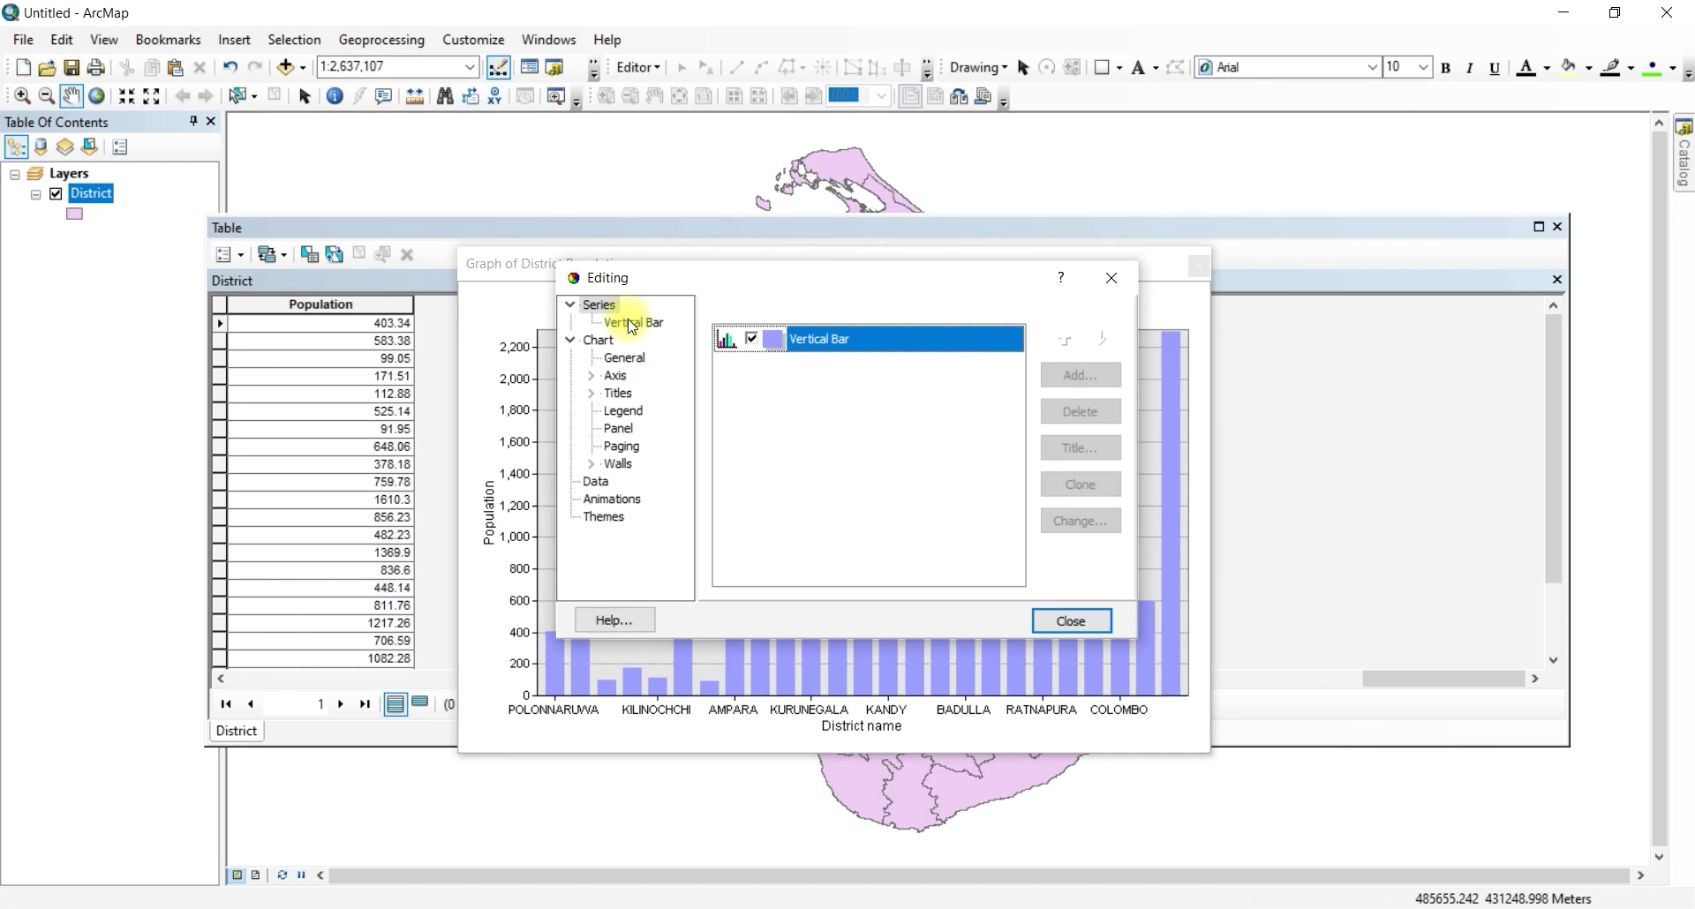
pyautogui.click(632, 324)
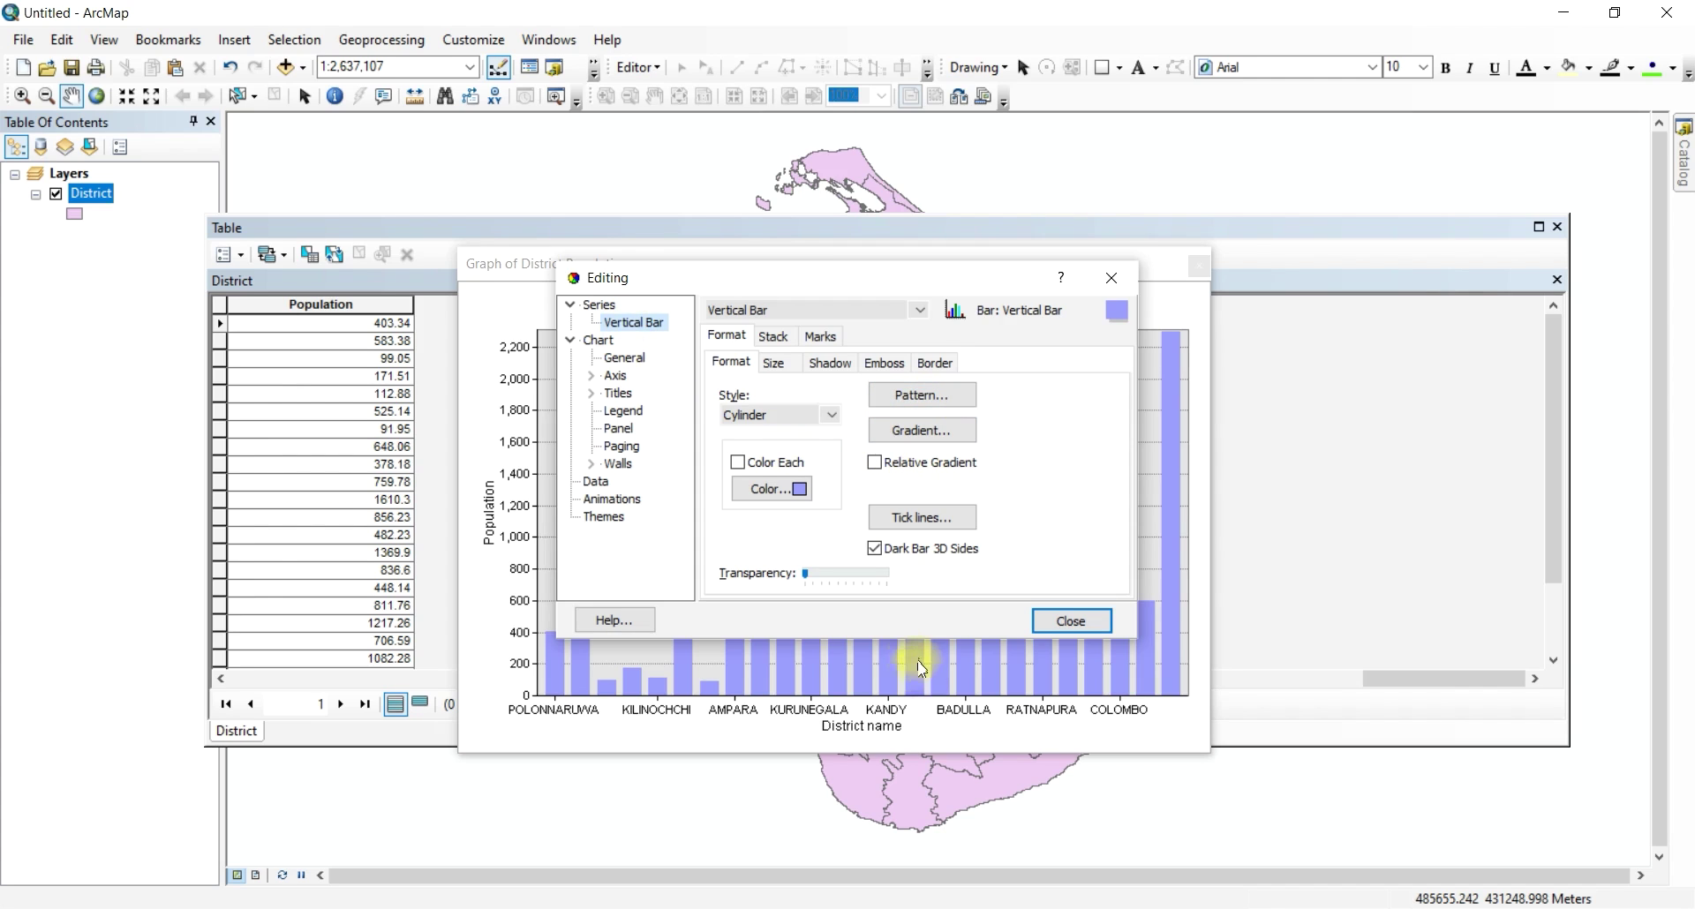
pyautogui.click(922, 396)
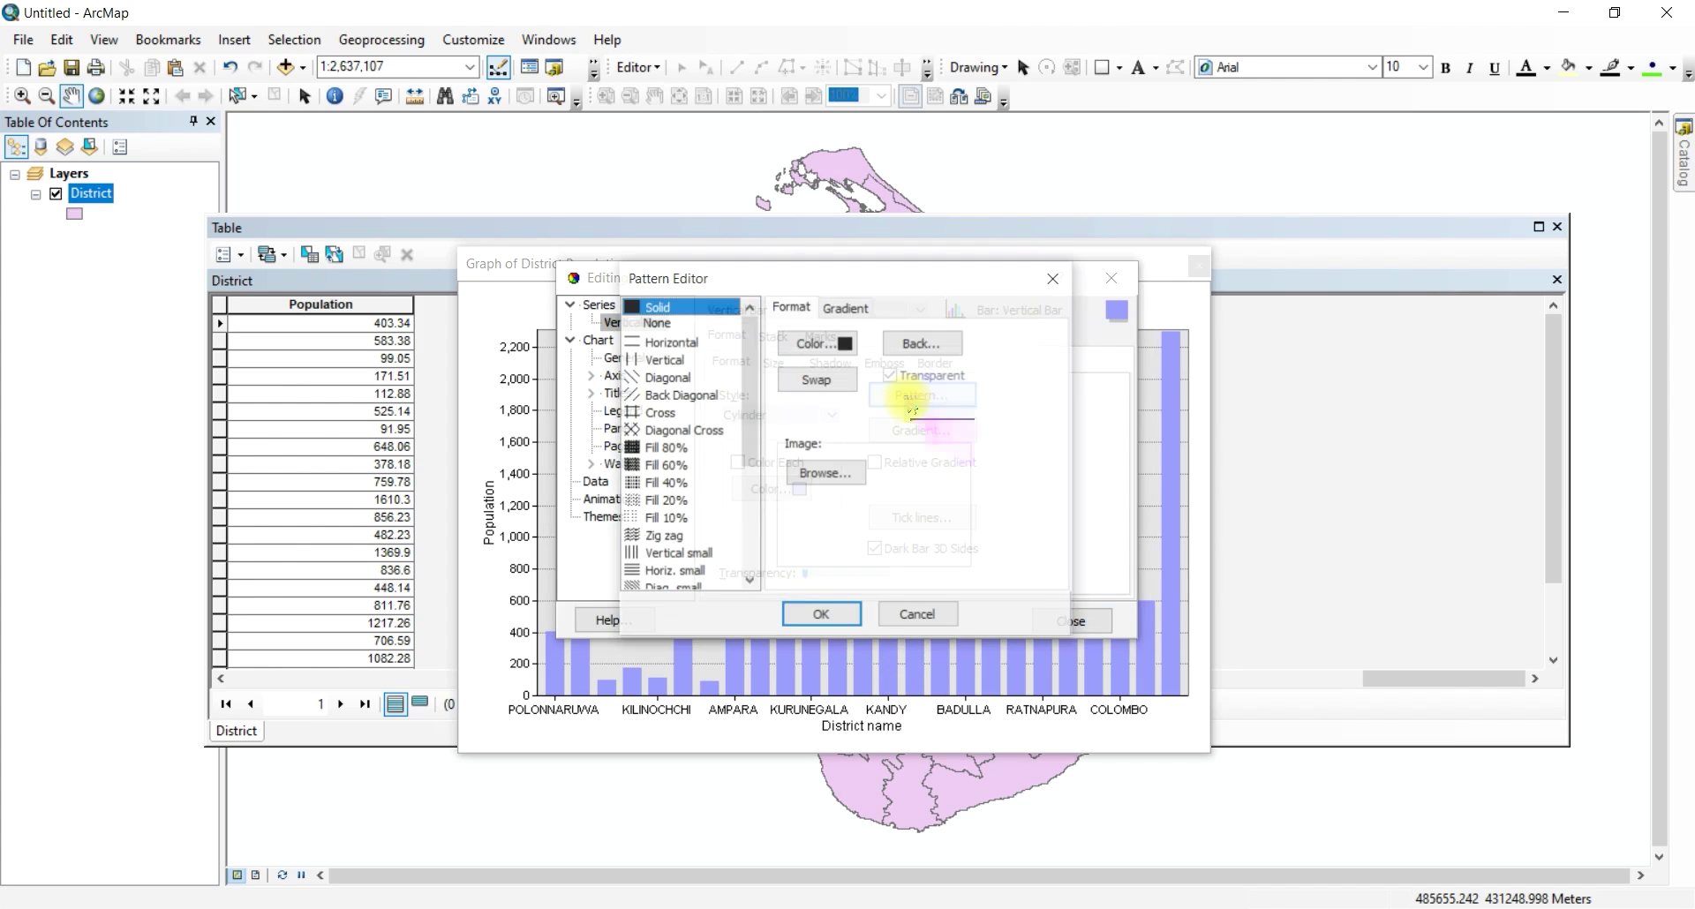
pyautogui.click(680, 430)
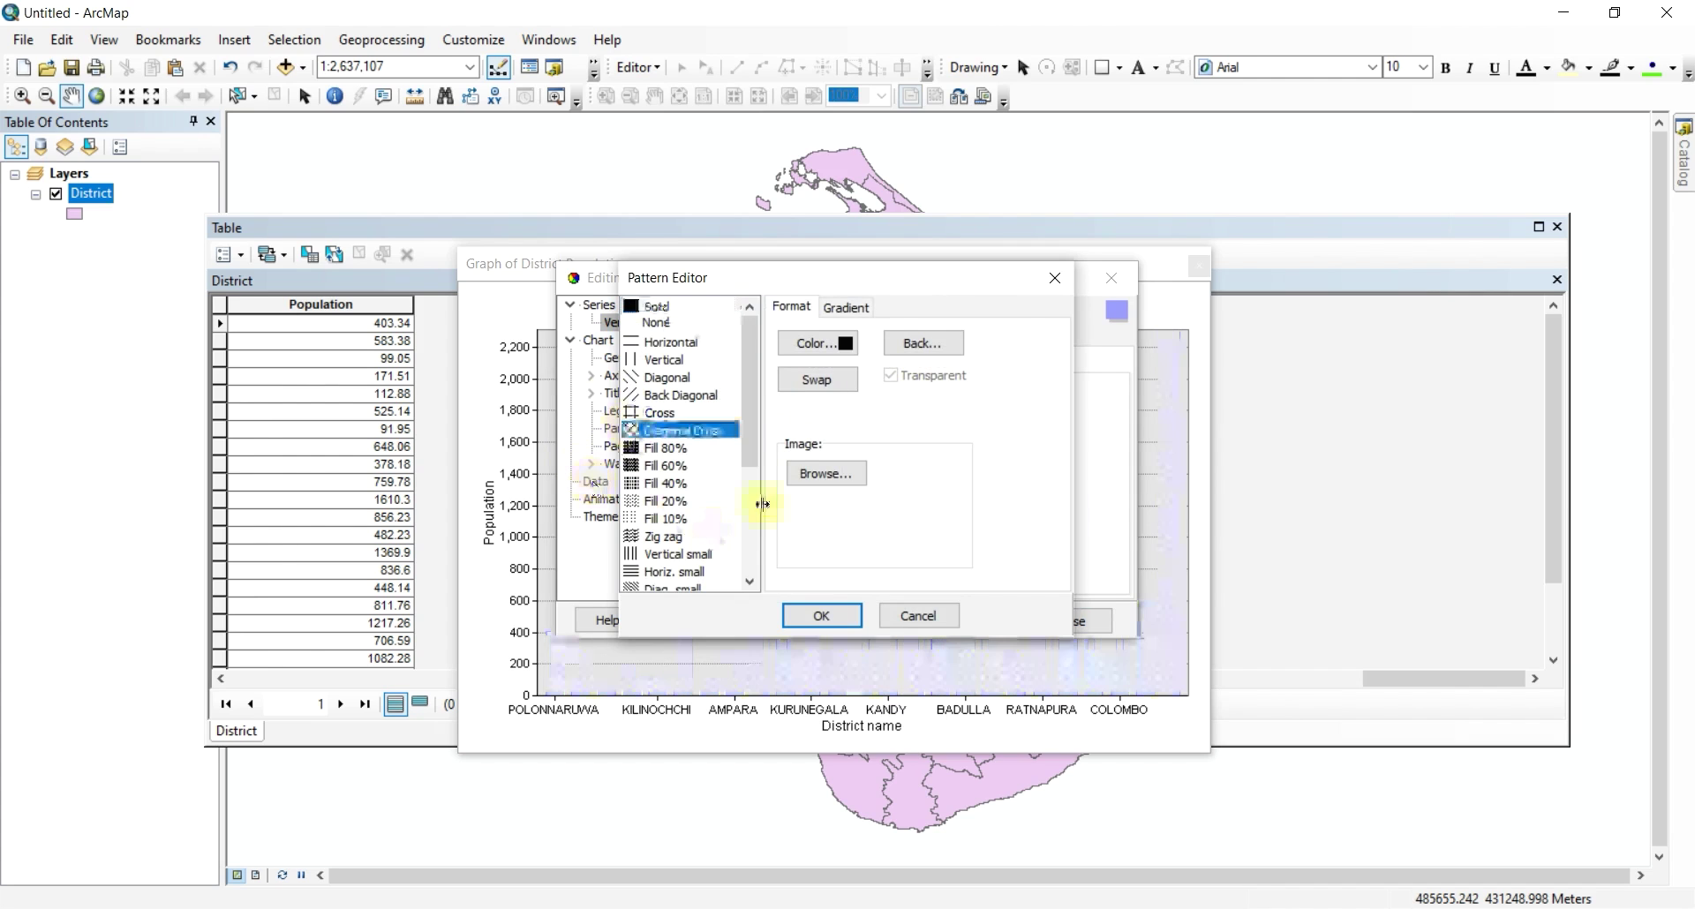
pyautogui.click(846, 345)
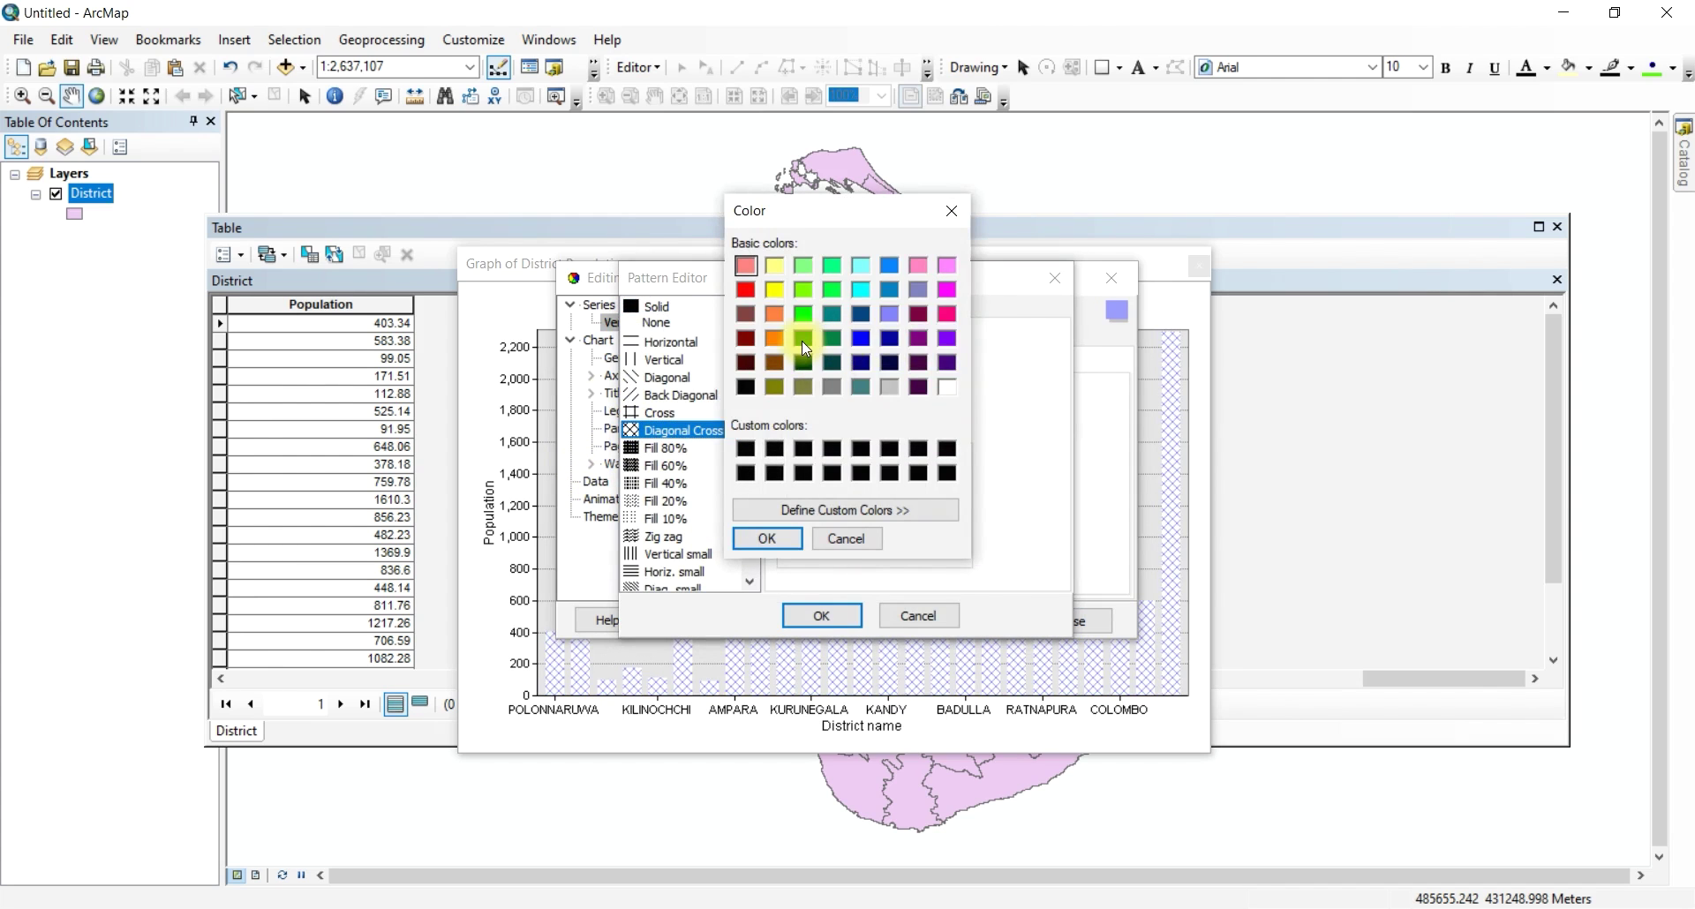
pyautogui.click(890, 314)
pyautogui.press('Return')
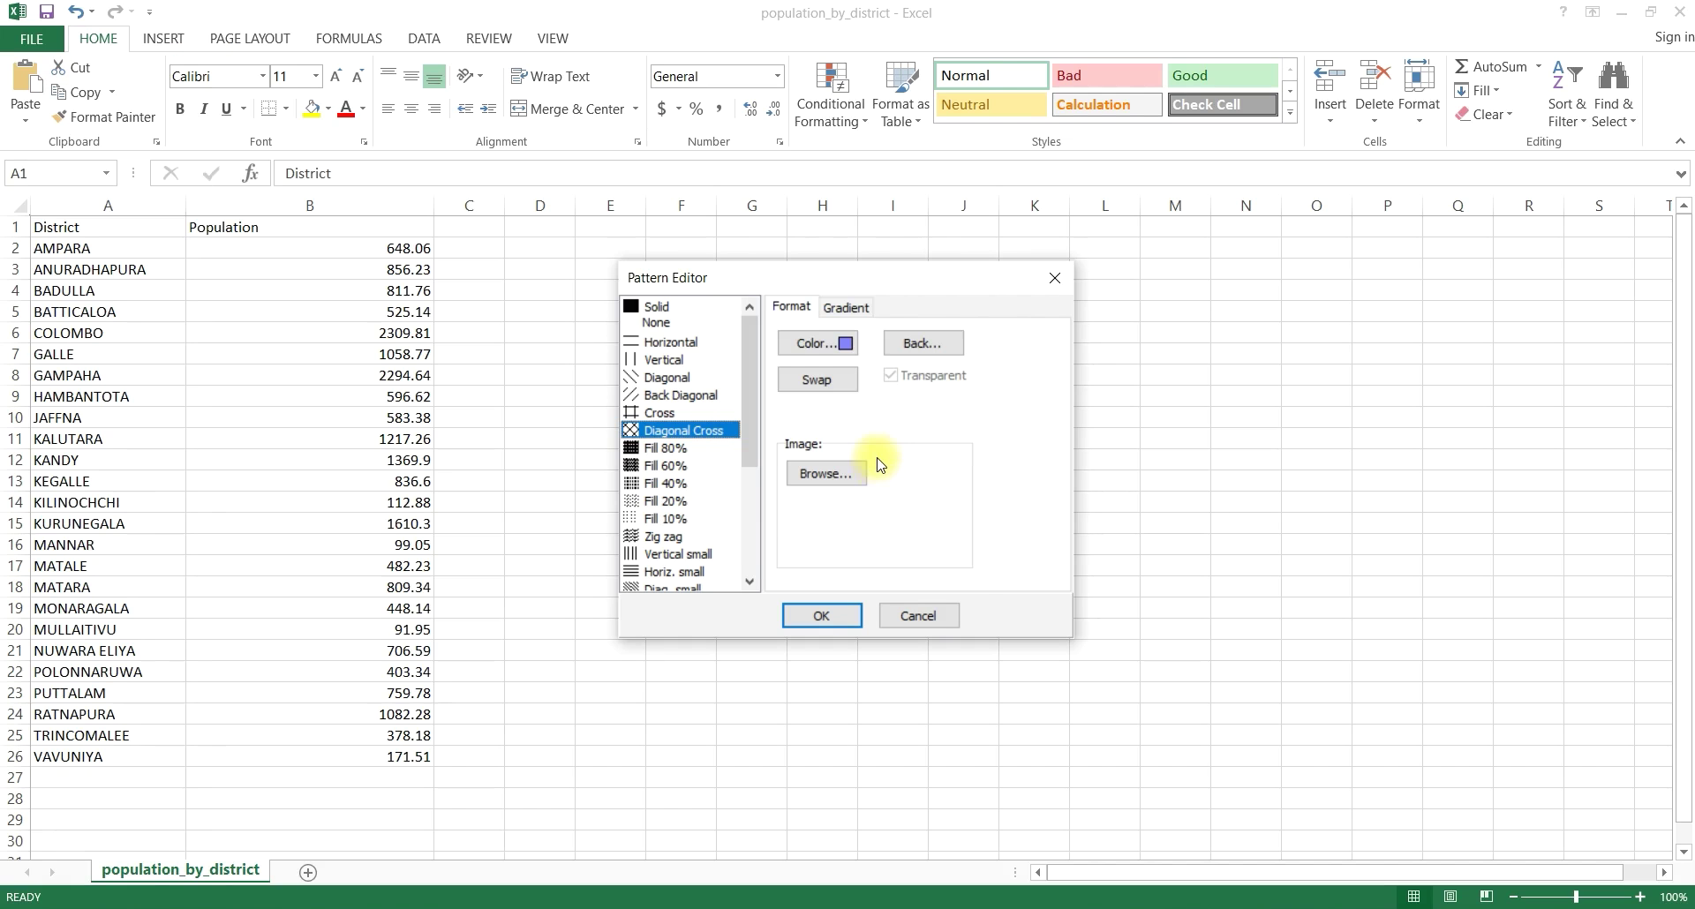
pyautogui.click(816, 616)
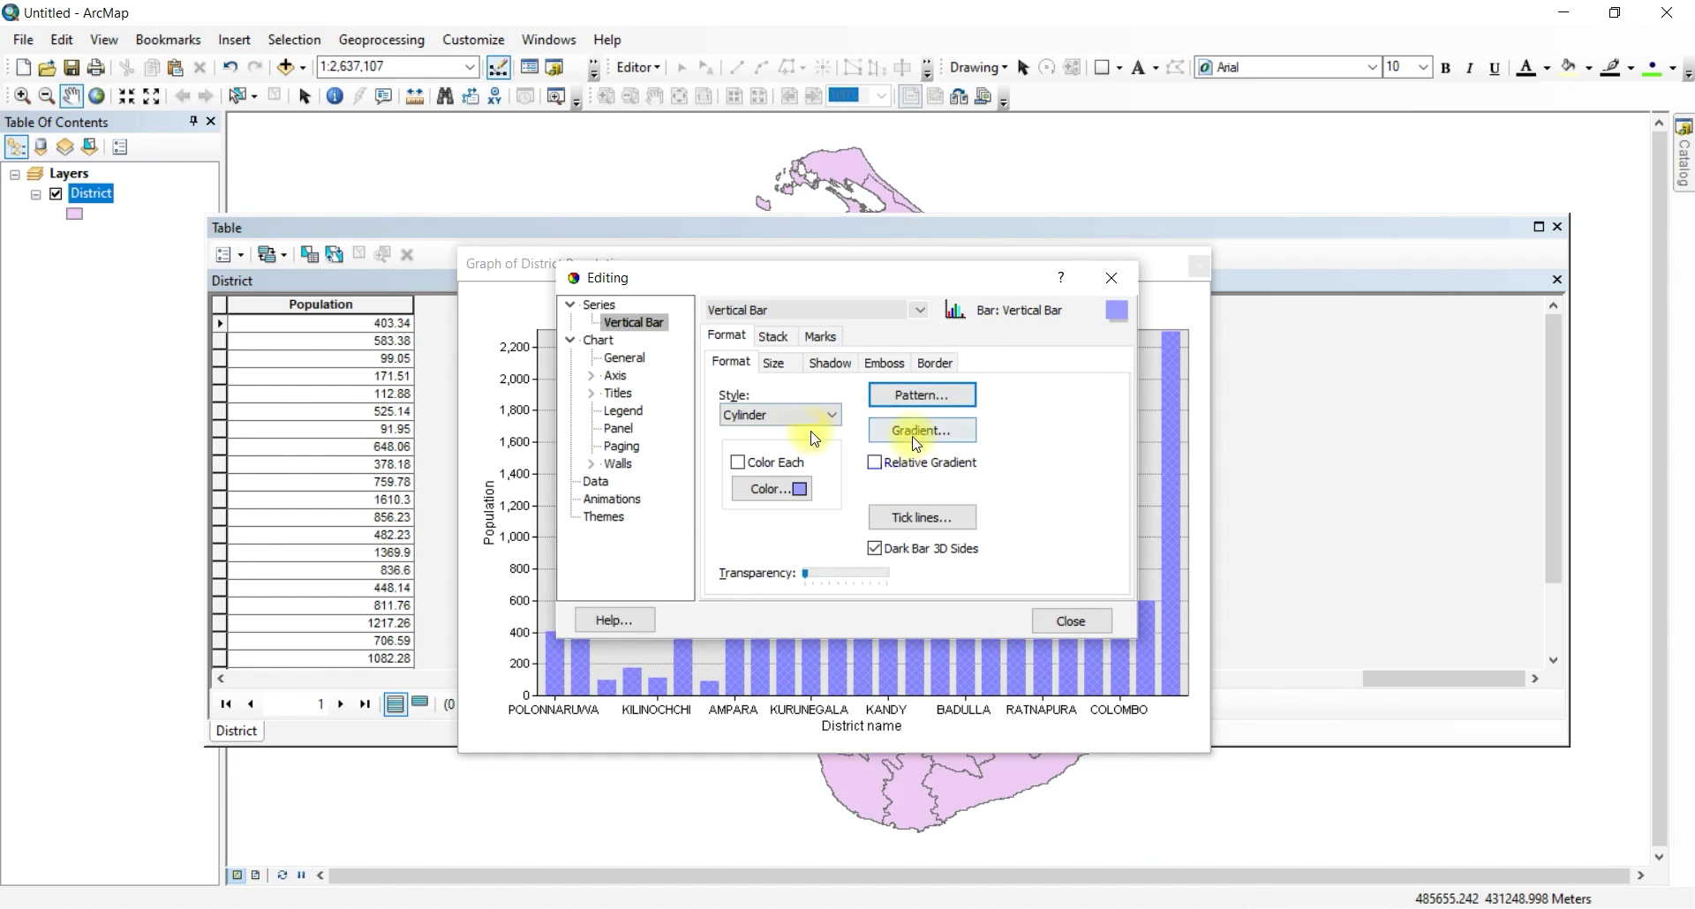
# Change the bars' gradient direction and transparency slightly, then close the editor.
pyautogui.click(913, 433)
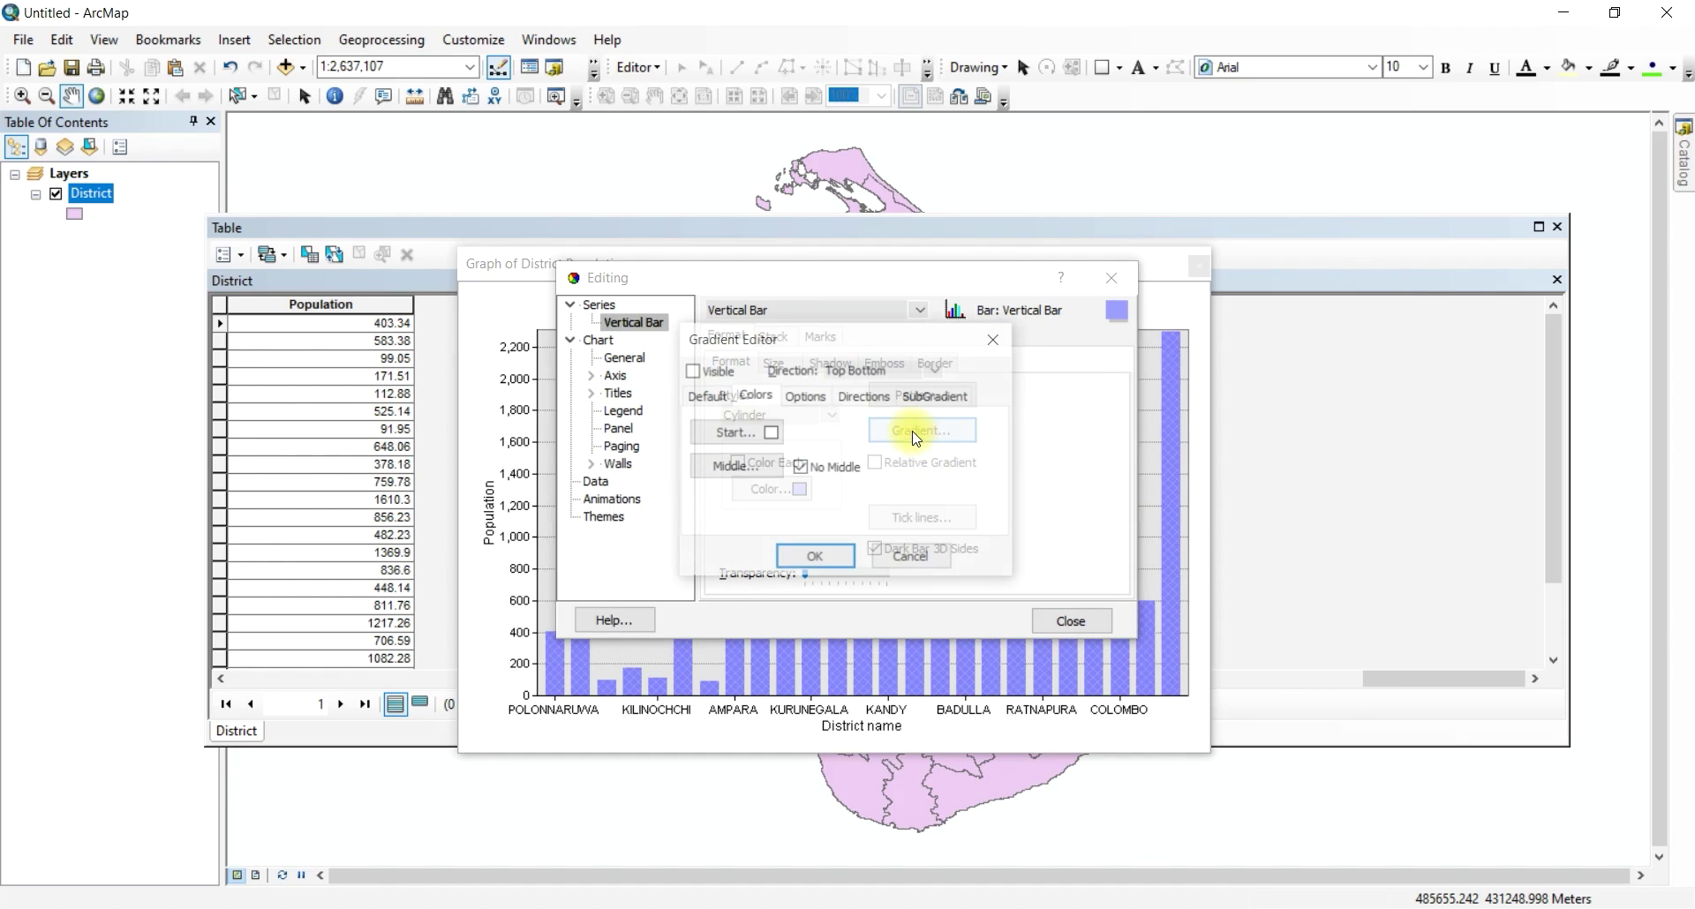
pyautogui.click(864, 395)
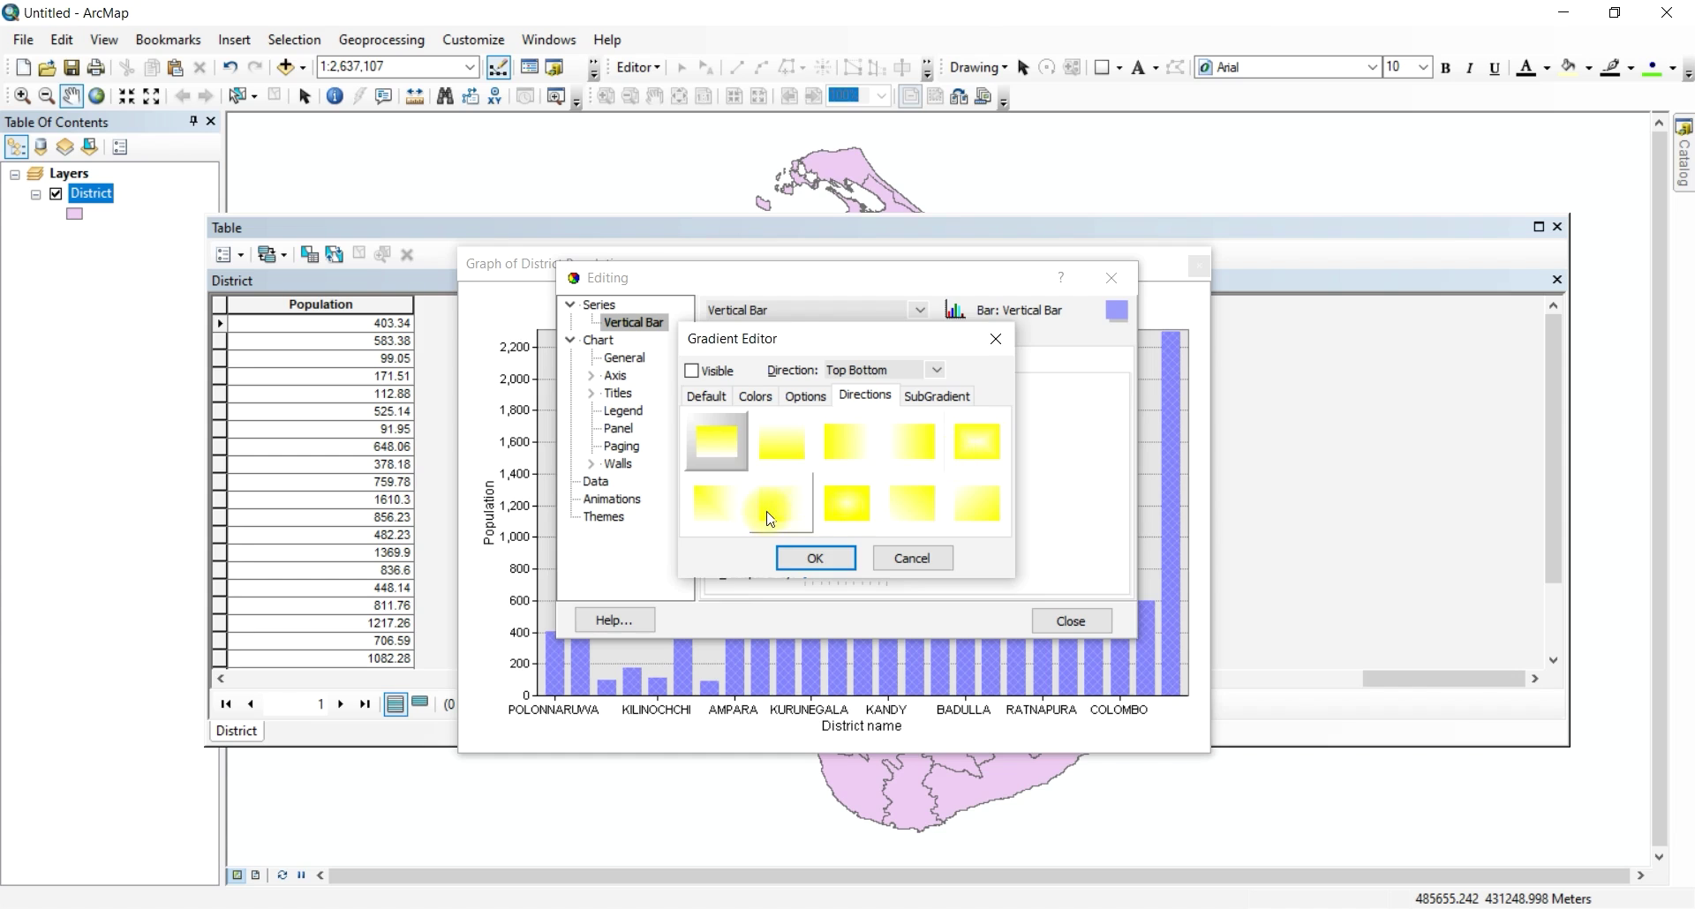
pyautogui.click(717, 501)
pyautogui.click(799, 561)
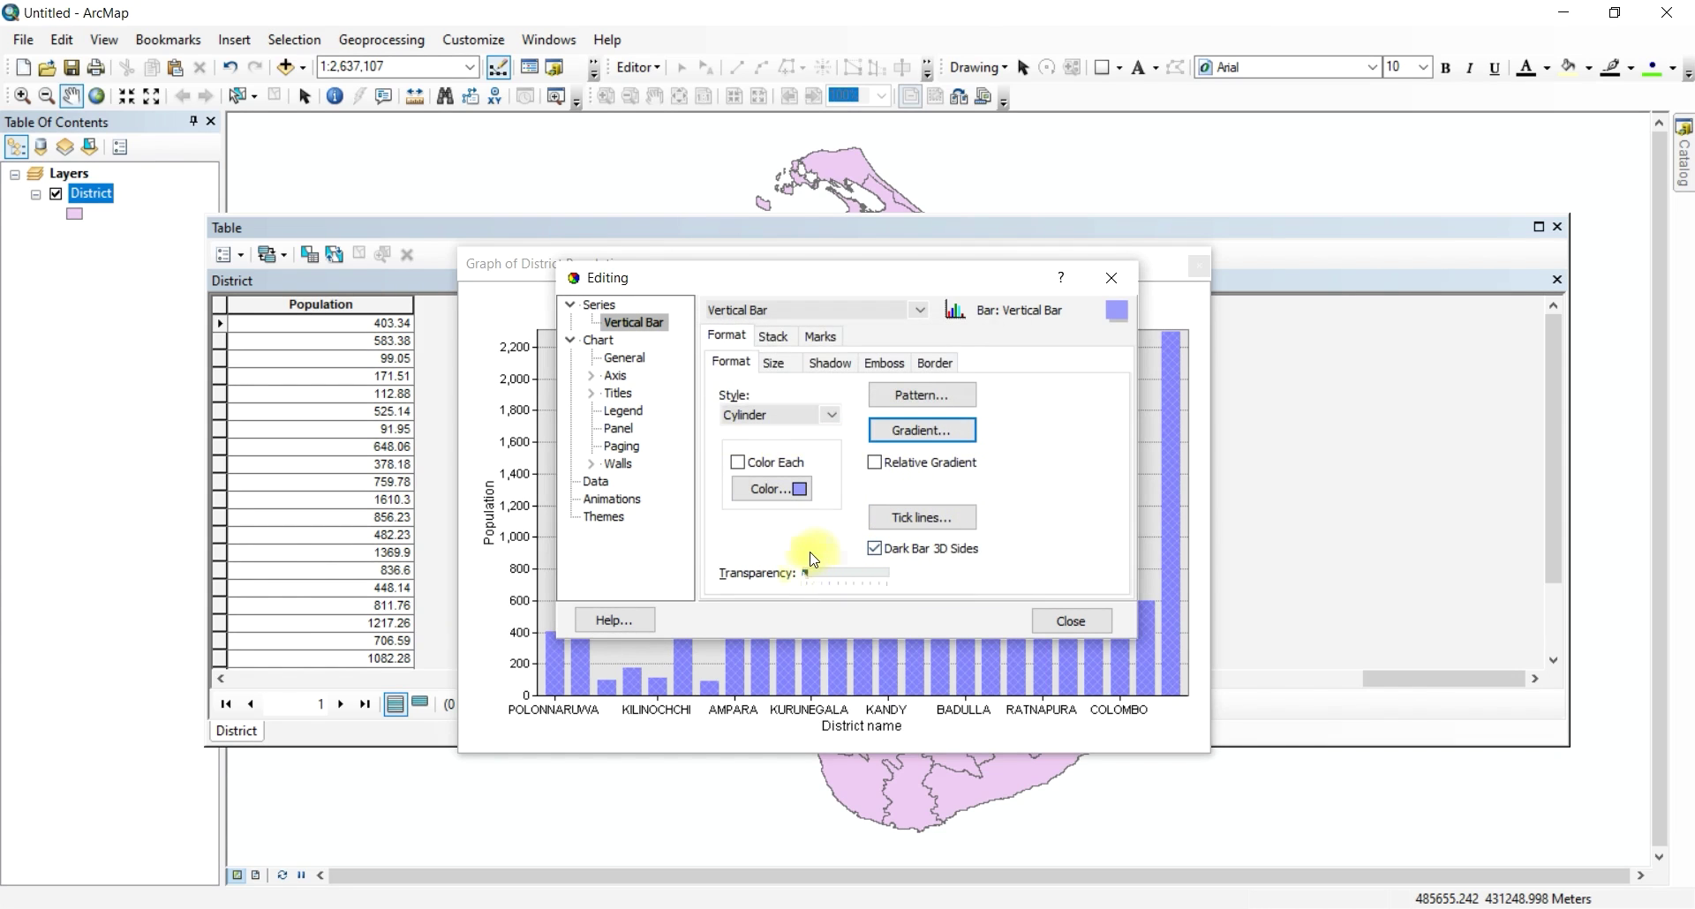
pyautogui.moveTo(807, 573)
pyautogui.mouseDown()
pyautogui.moveTo(865, 574)
pyautogui.moveTo(808, 574)
pyautogui.mouseUp()
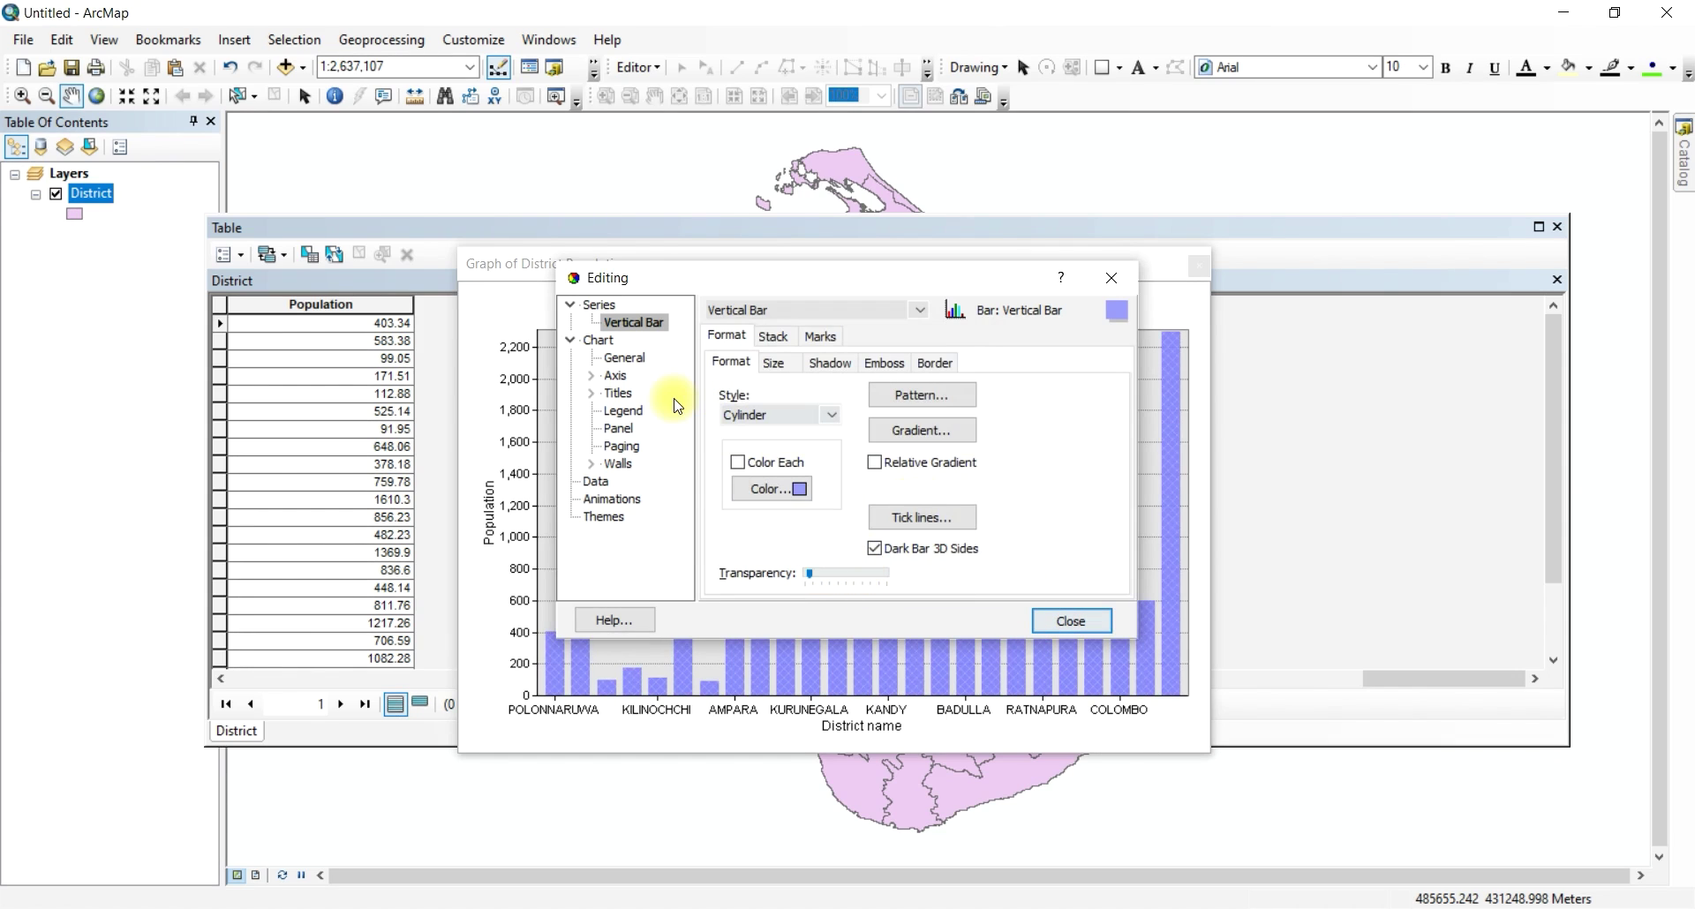
pyautogui.click(1044, 611)
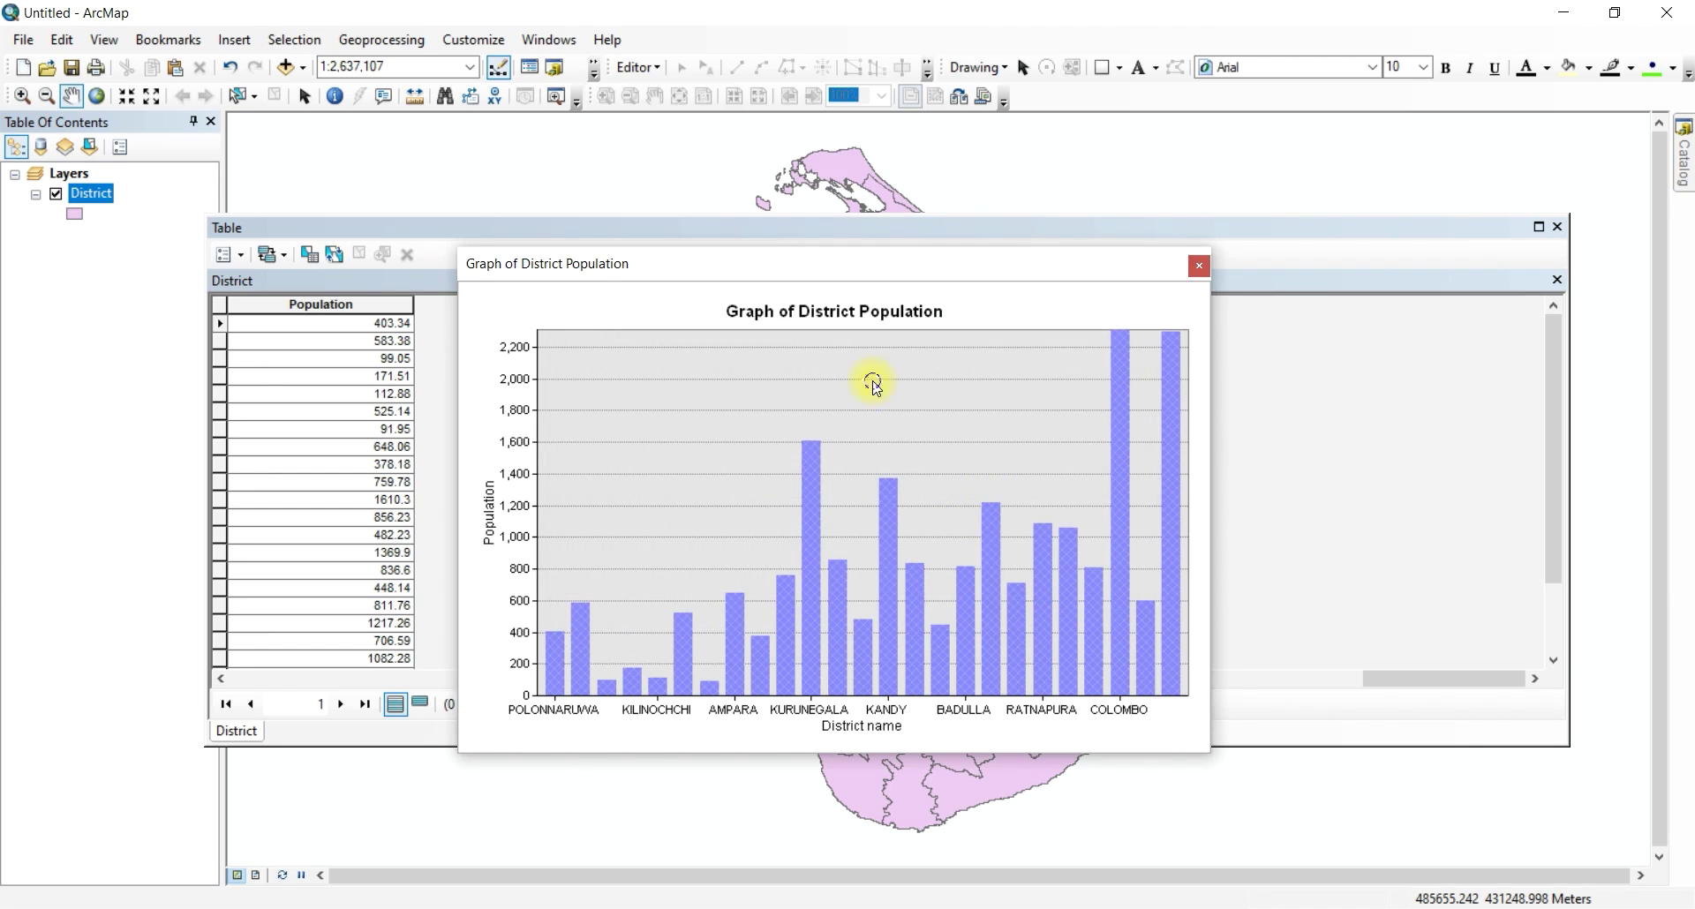
# Review the Bitmap, JPEG and PDF export options without exporting.
pyautogui.rightClick(874, 386)
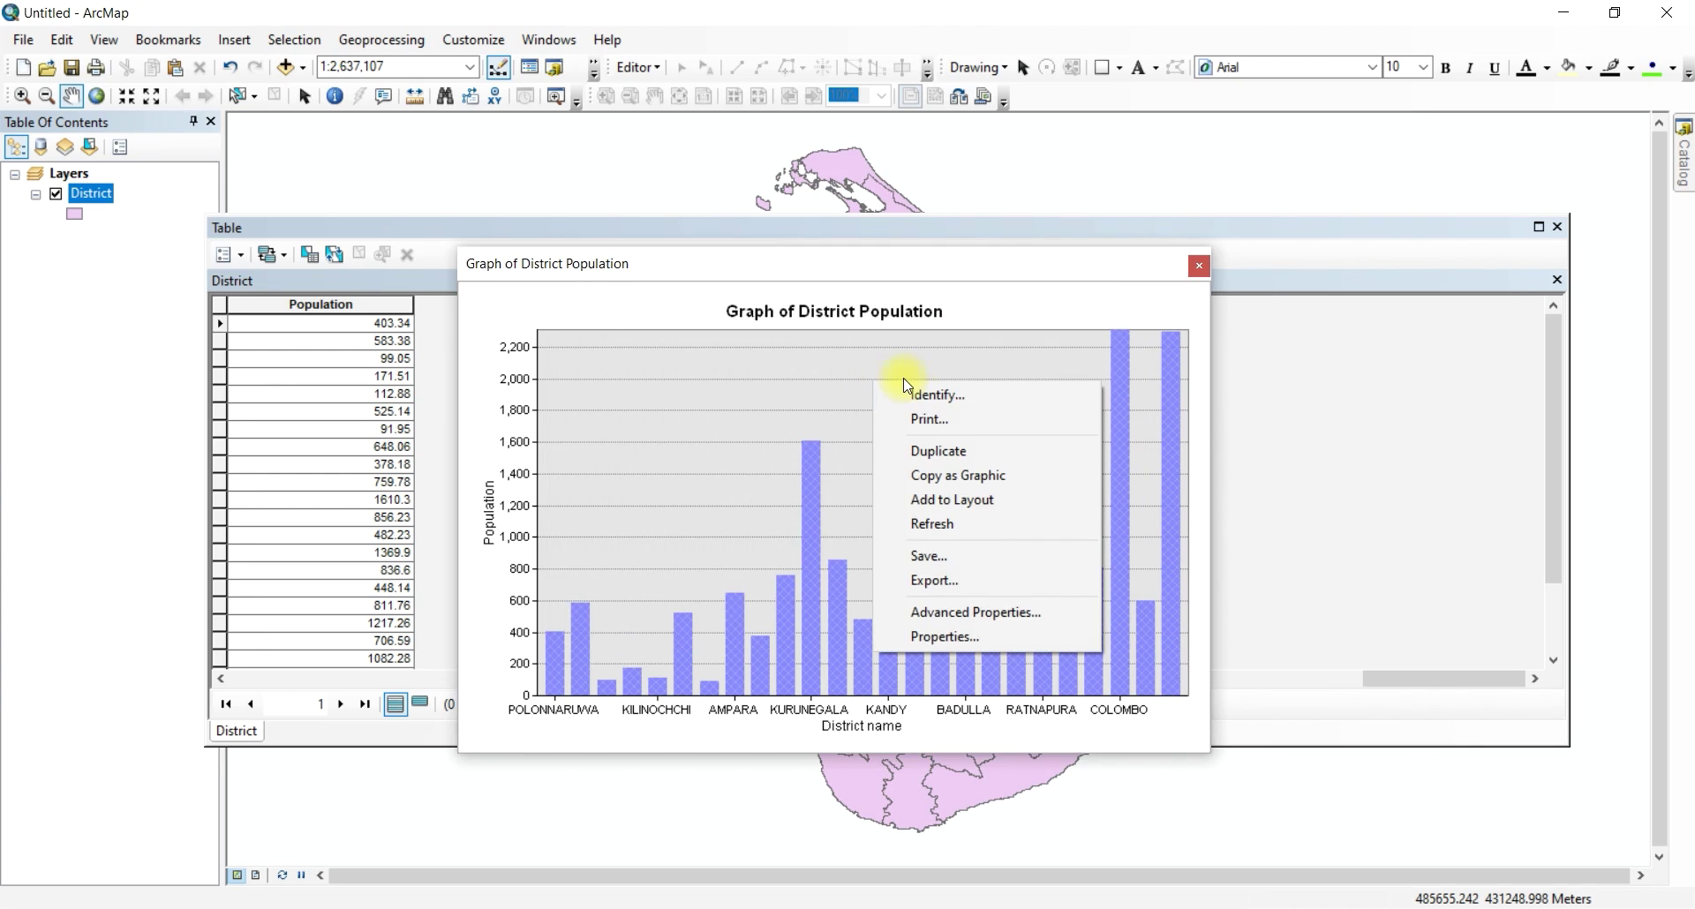
pyautogui.click(957, 579)
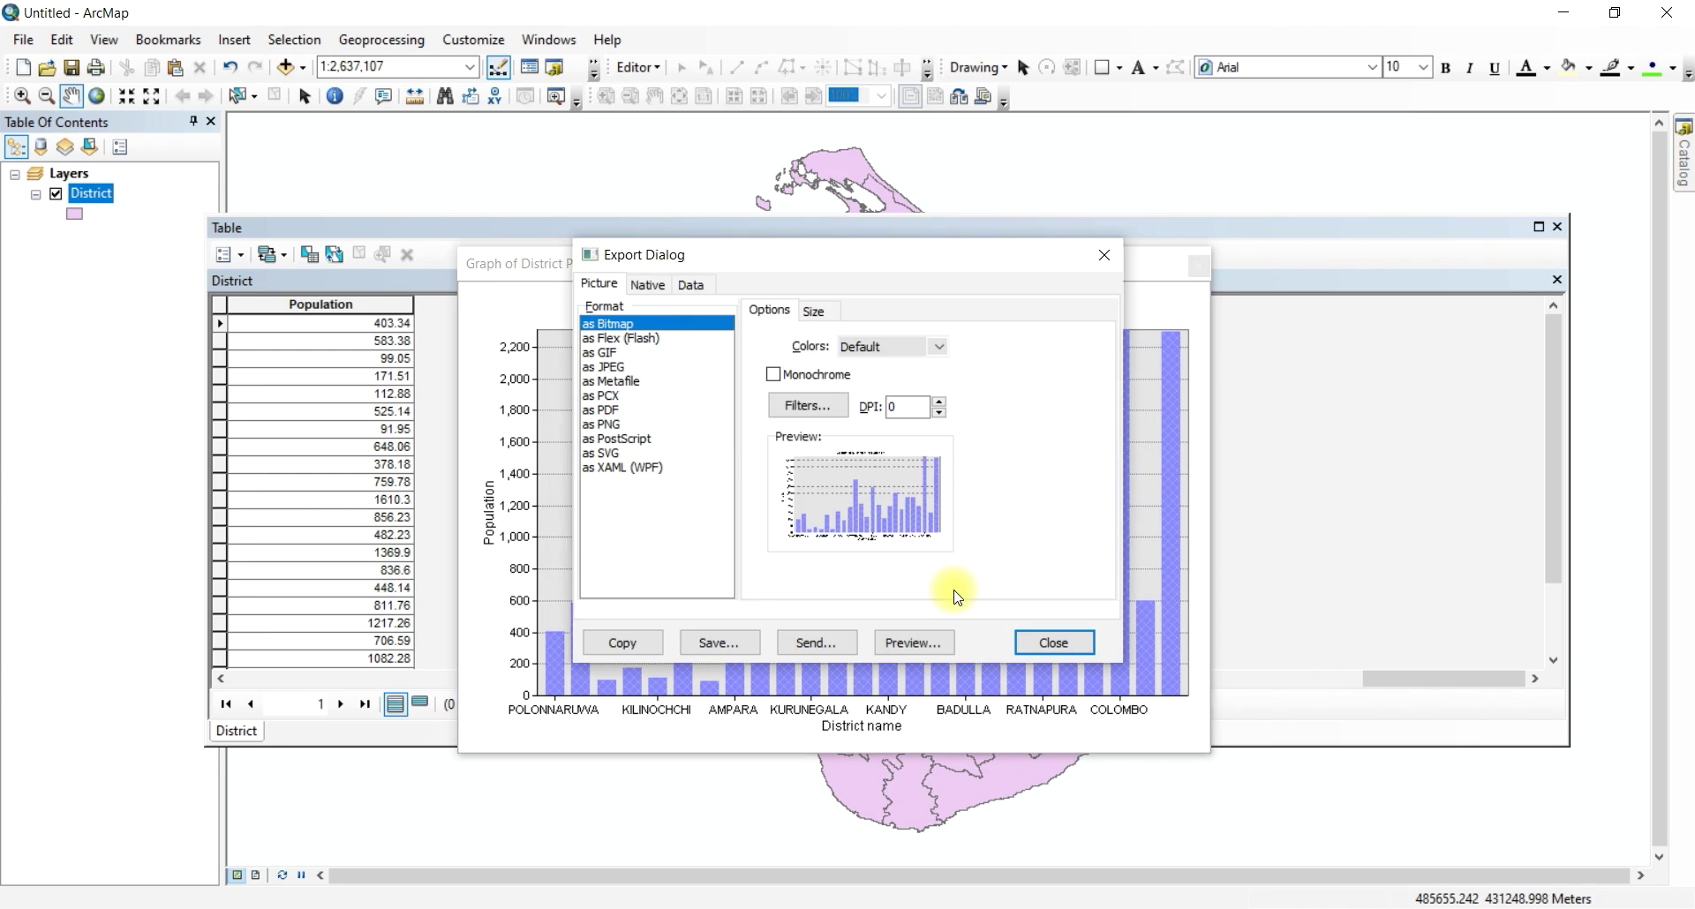
pyautogui.click(632, 323)
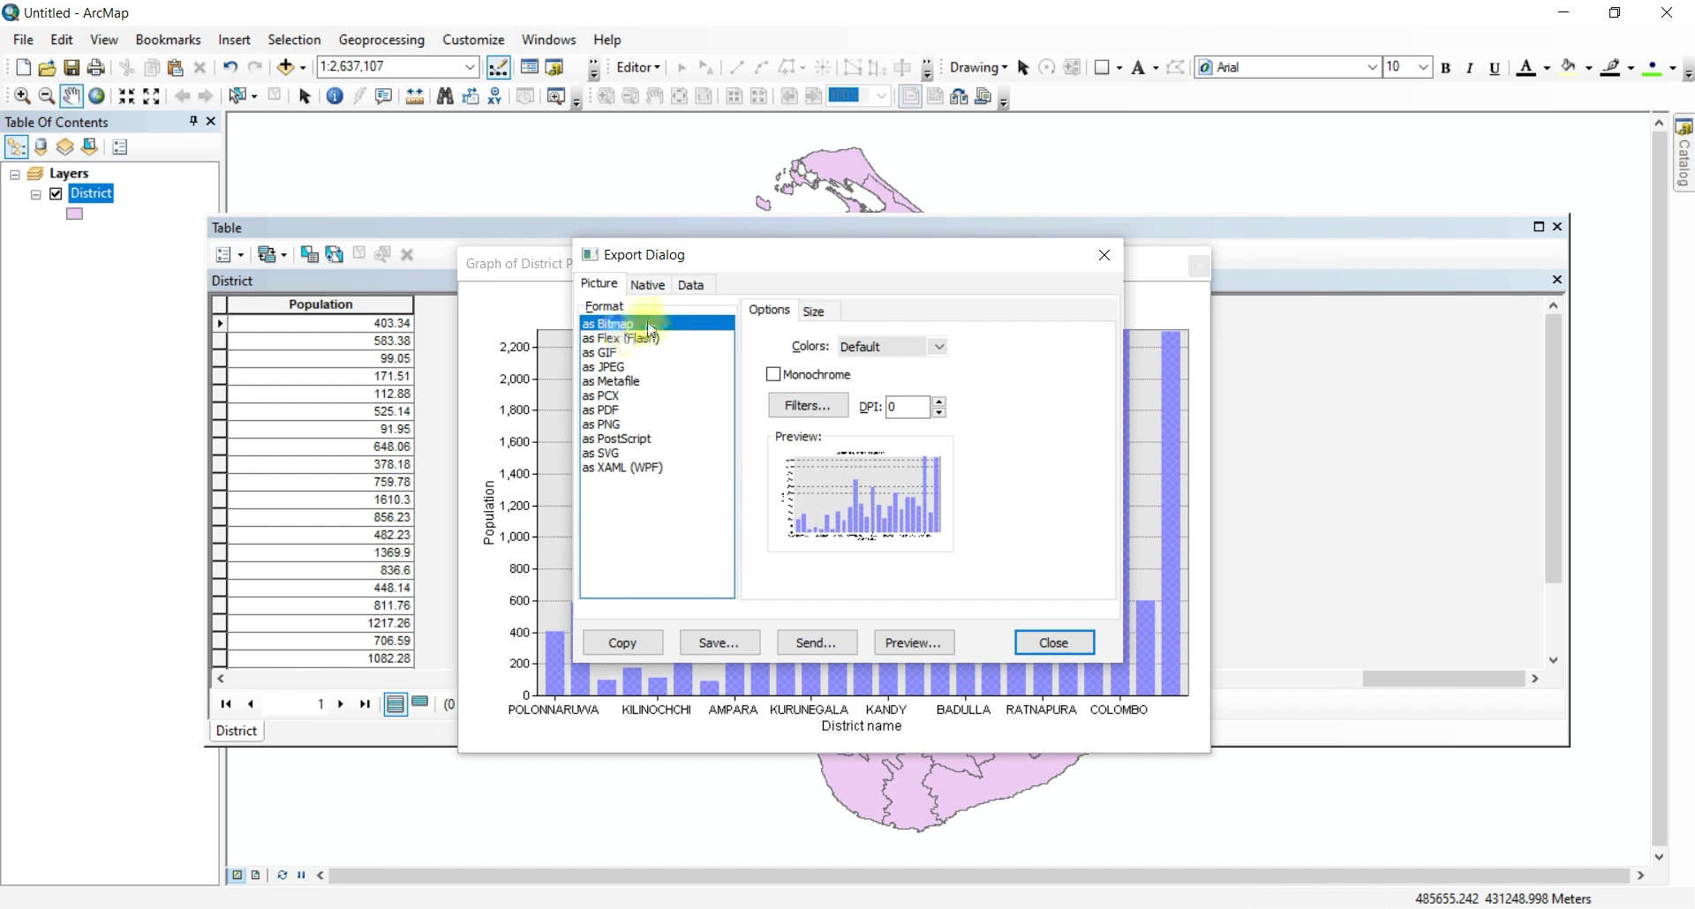
pyautogui.click(632, 381)
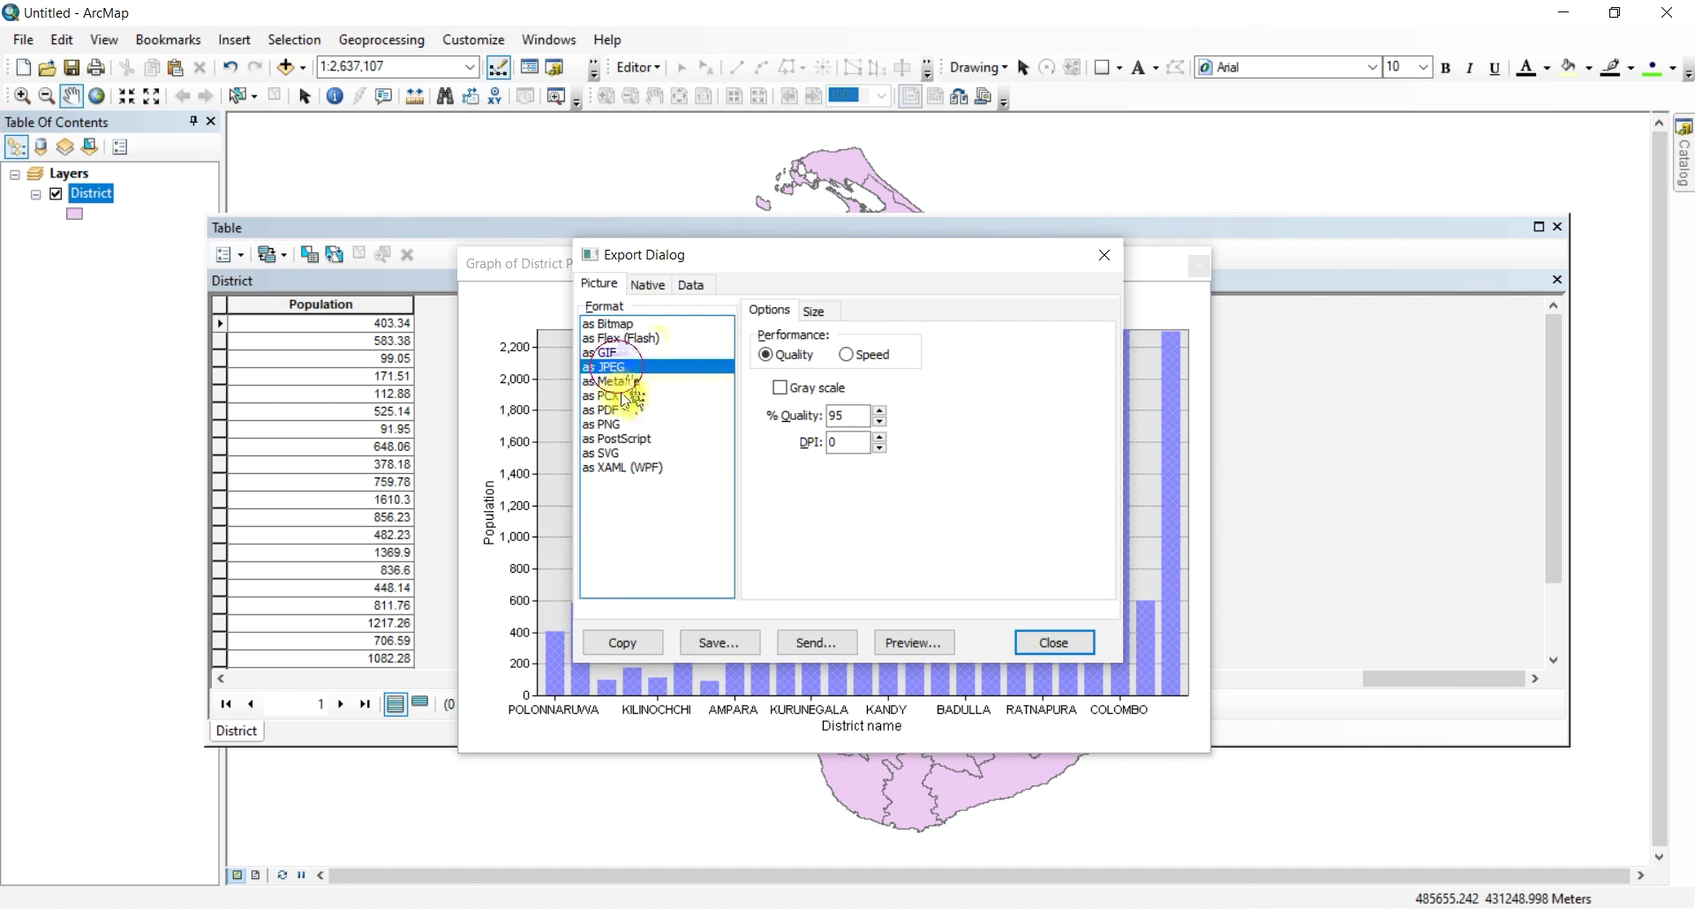
pyautogui.click(622, 411)
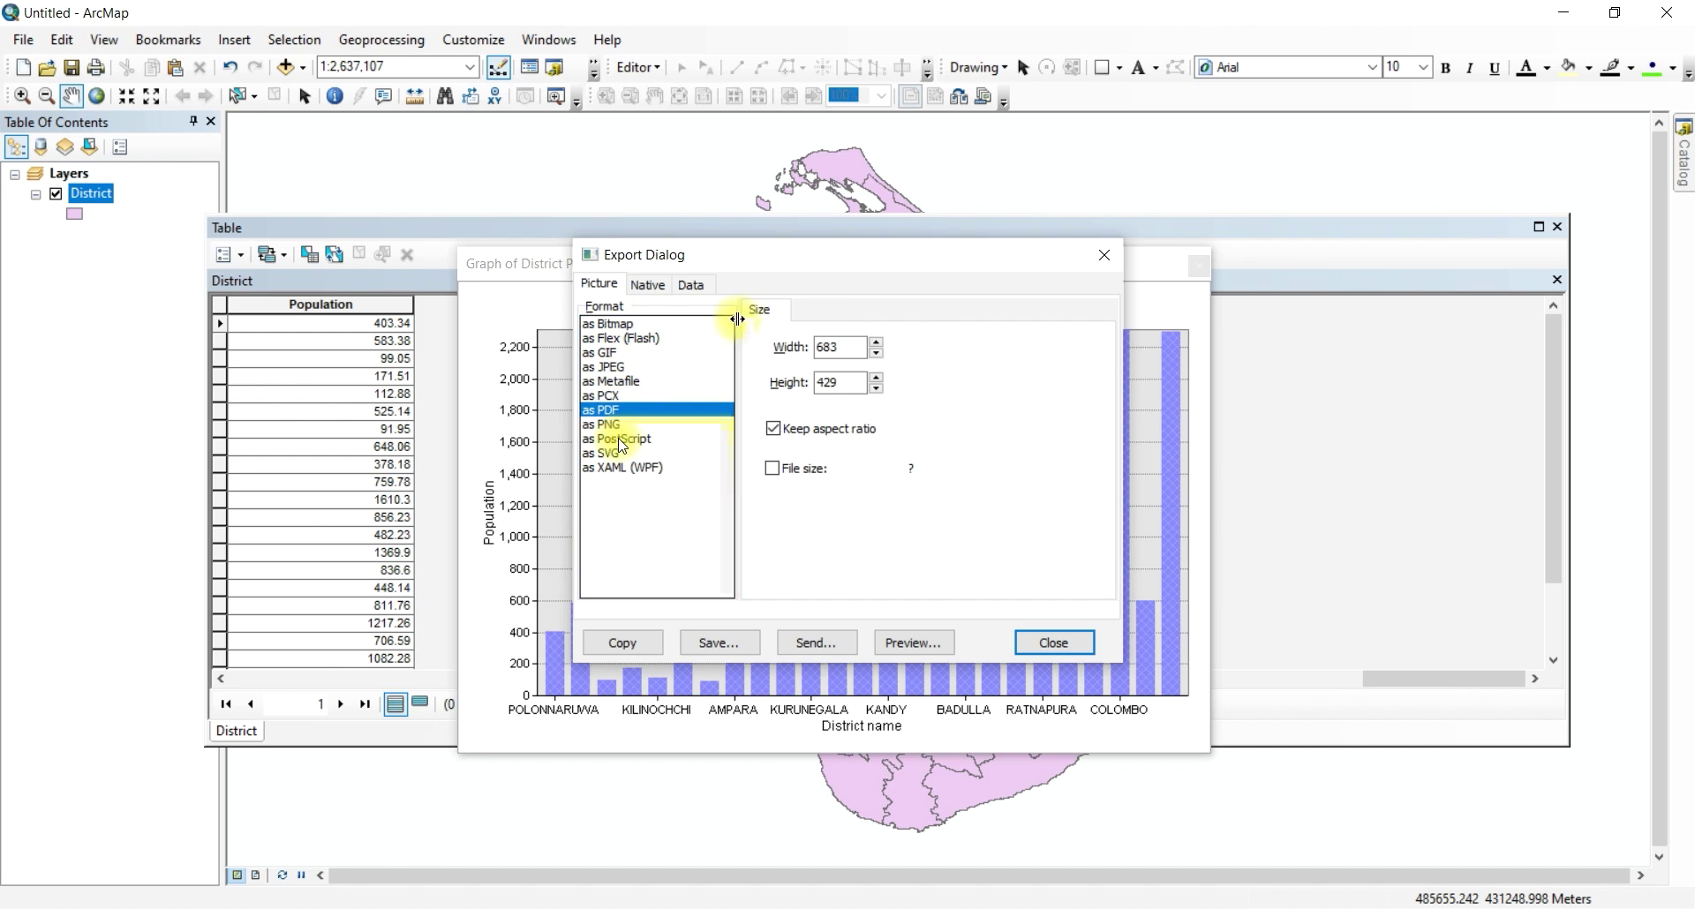
pyautogui.click(1033, 645)
pyautogui.rightClick(816, 477)
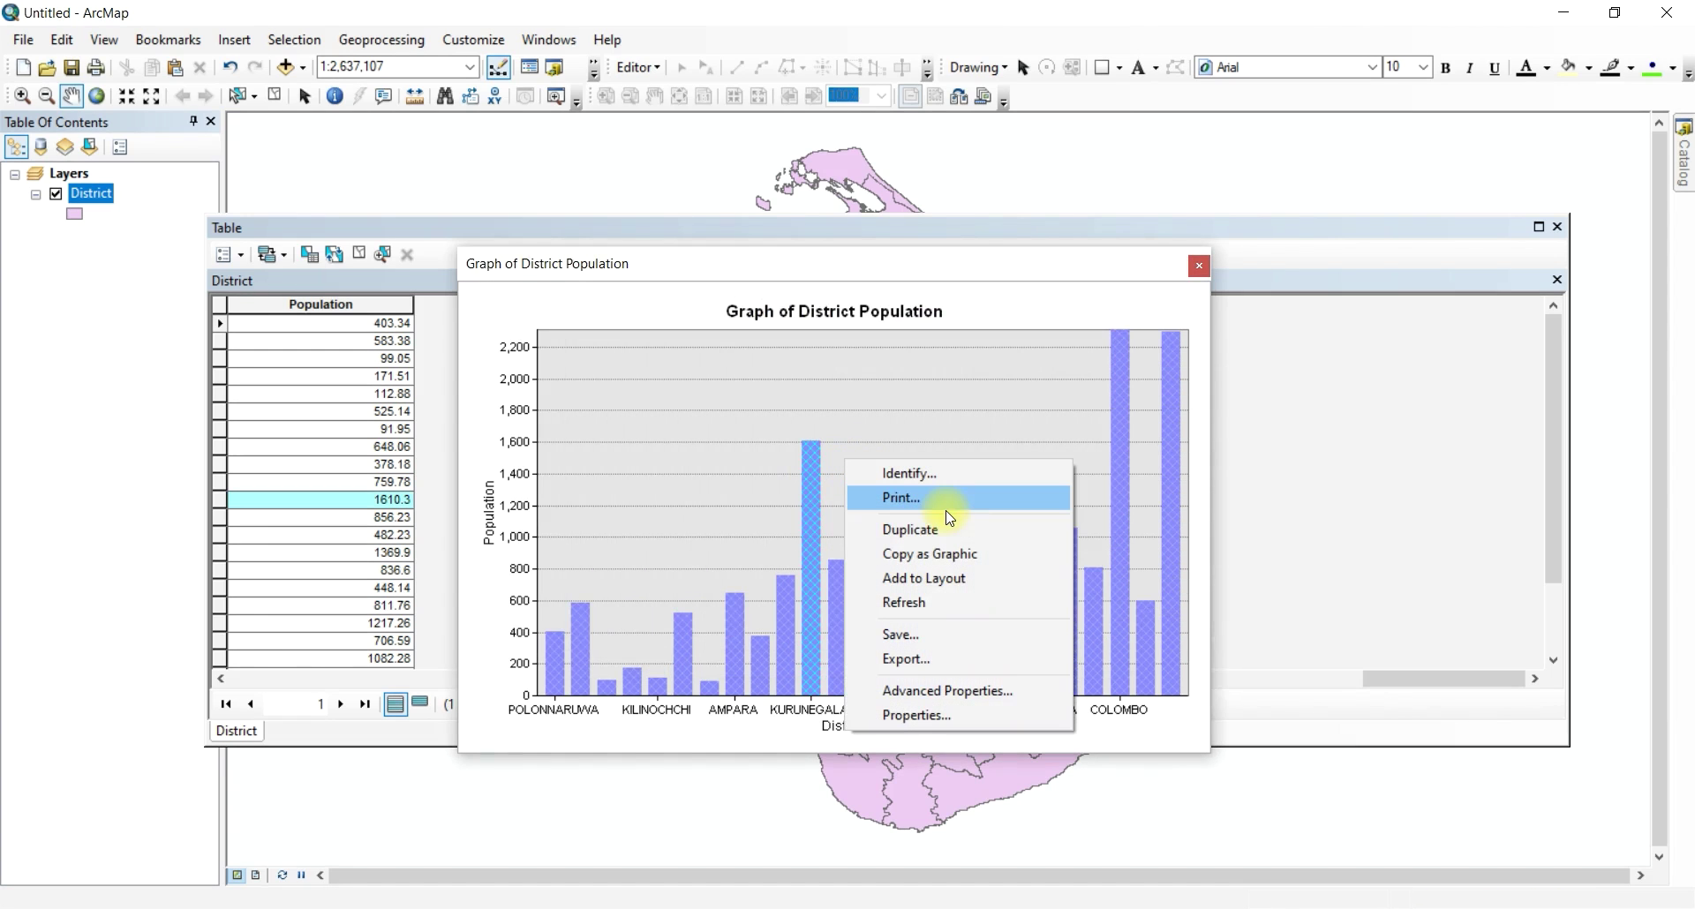
pyautogui.click(871, 391)
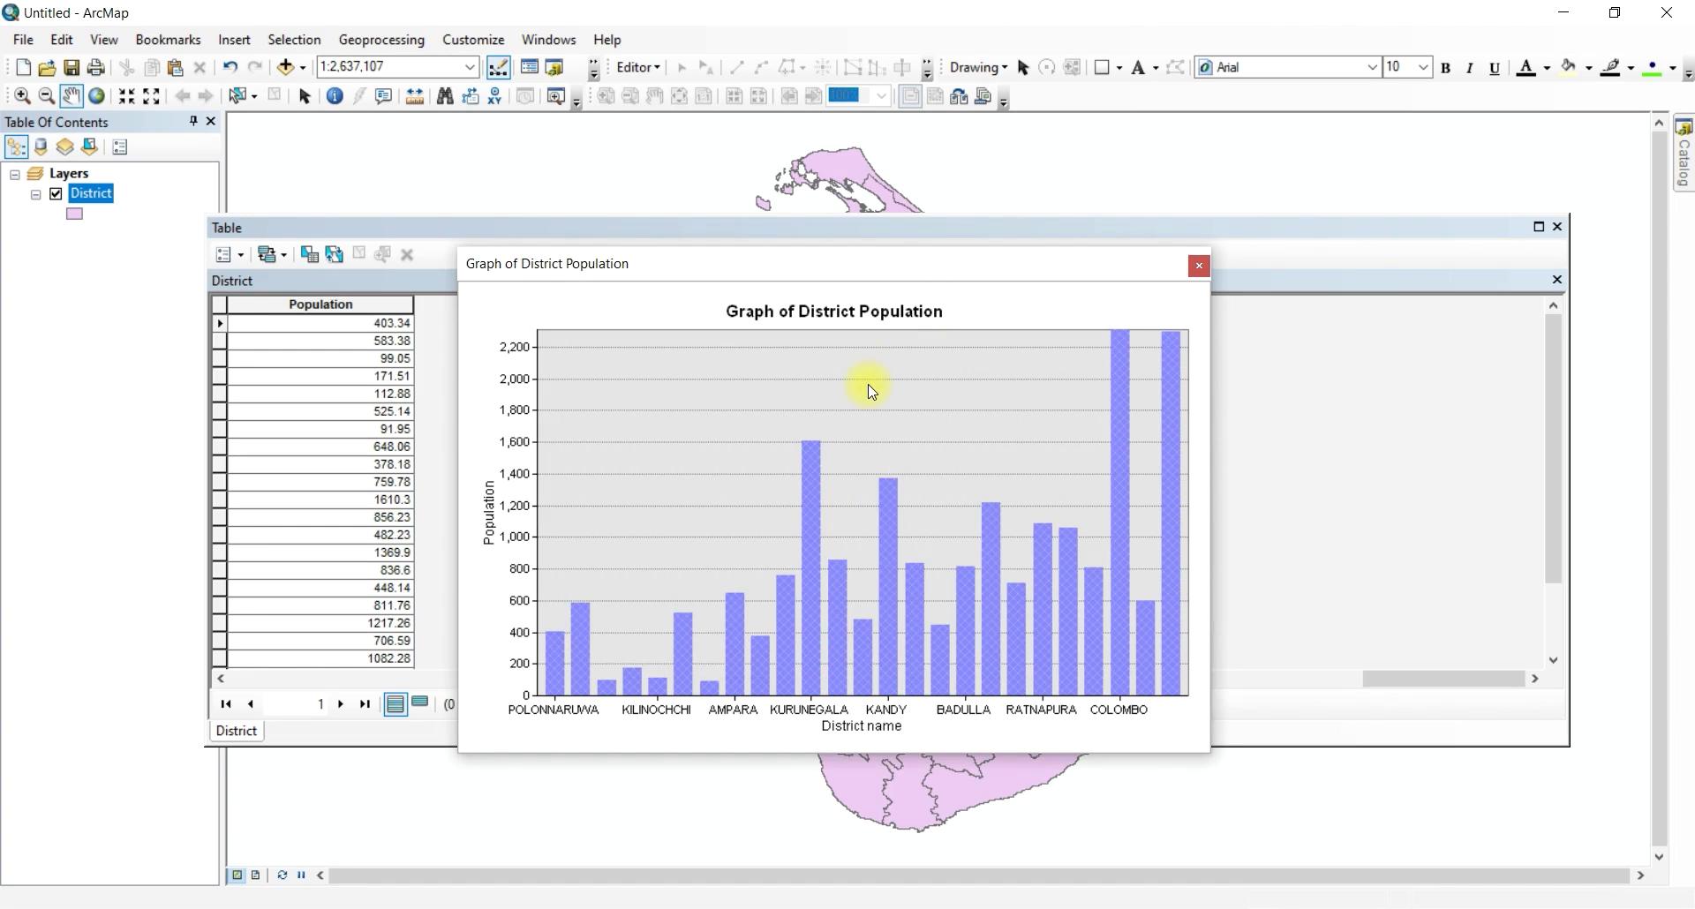
# Save the graph to the Desktop as a Graph File named Graph of District Population.
pyautogui.rightClick(869, 386)
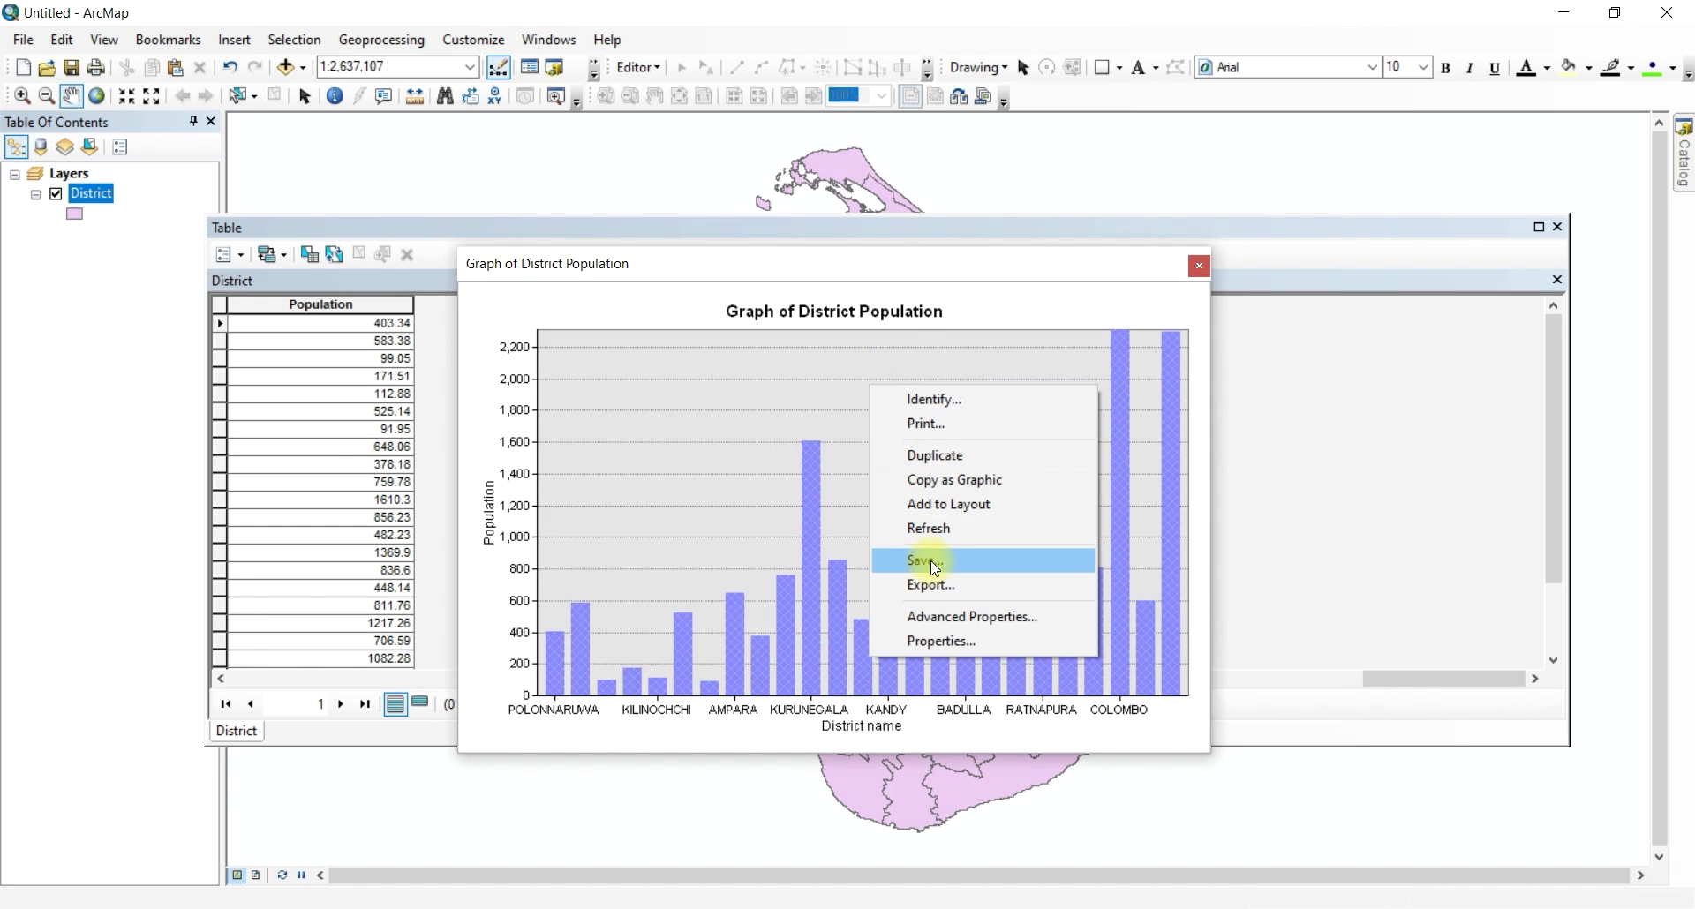
pyautogui.click(956, 563)
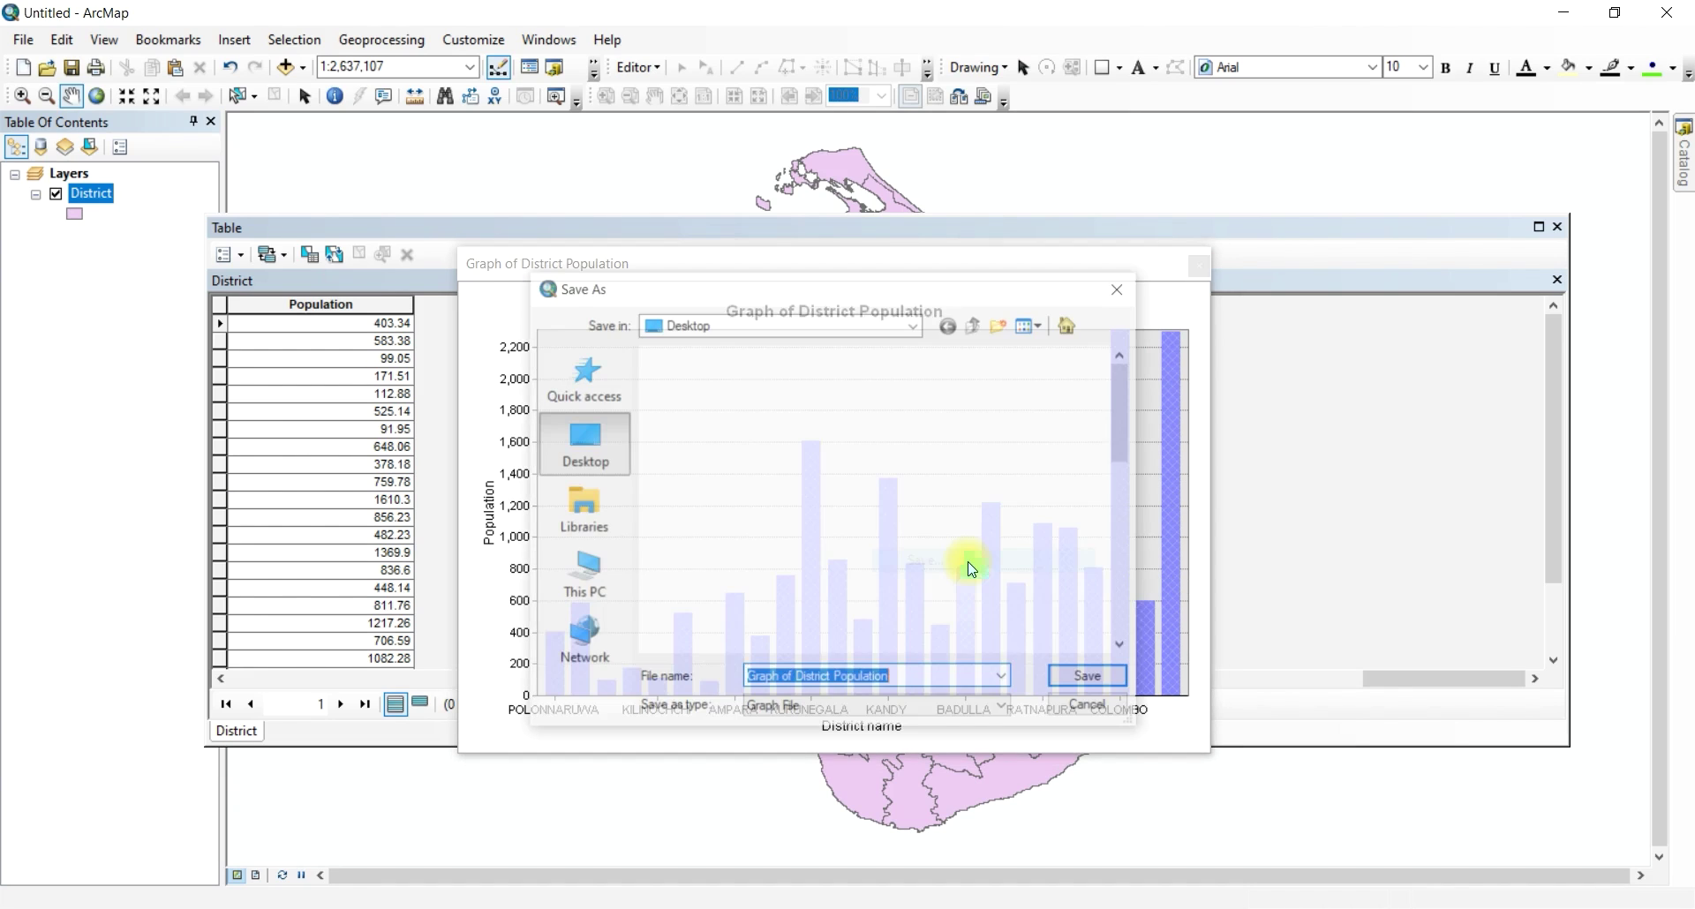
pyautogui.click(847, 705)
pyautogui.click(844, 731)
pyautogui.click(1082, 679)
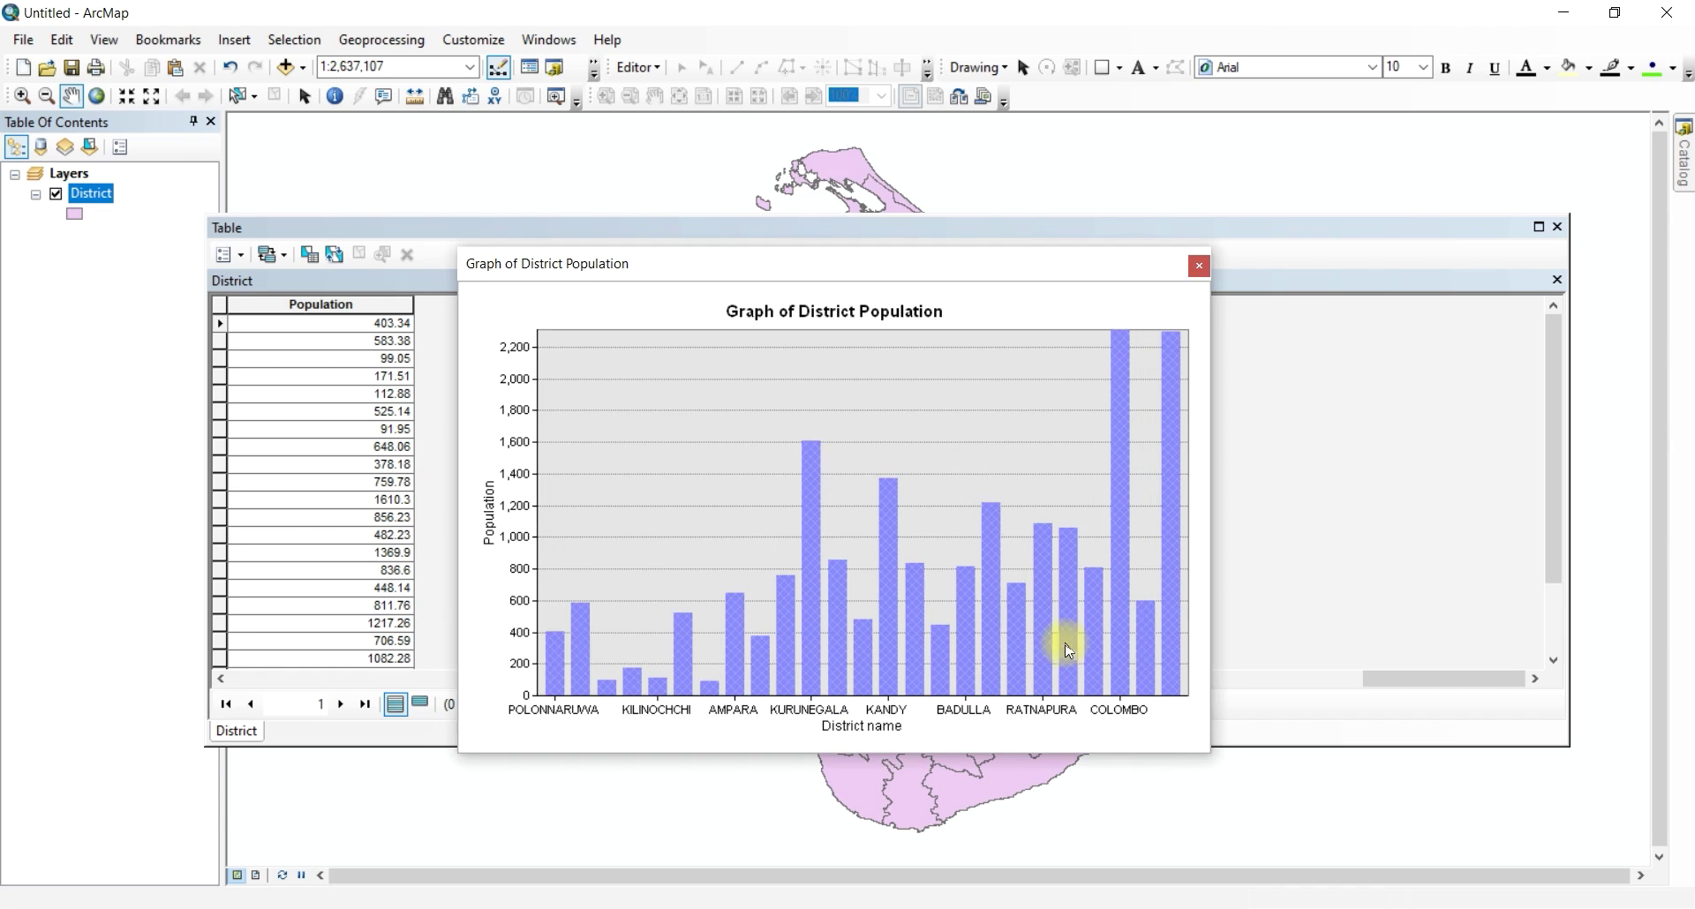
# Add the District Population graph to the layout and enlarge its element on the page.
pyautogui.rightClick(882, 379)
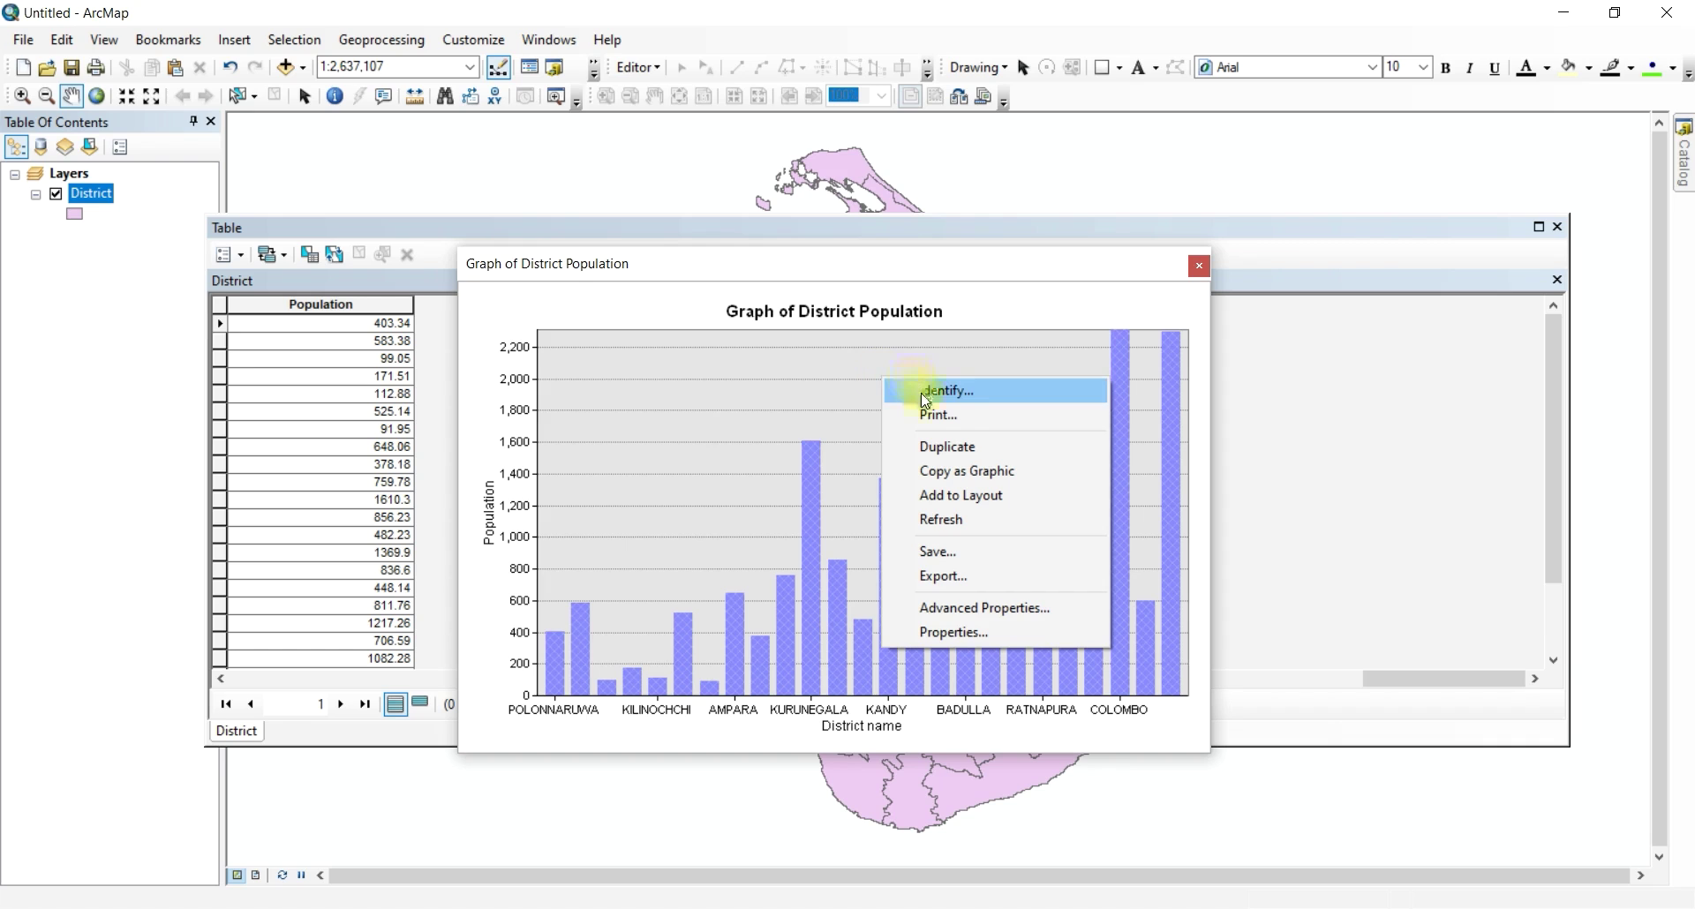
pyautogui.click(953, 494)
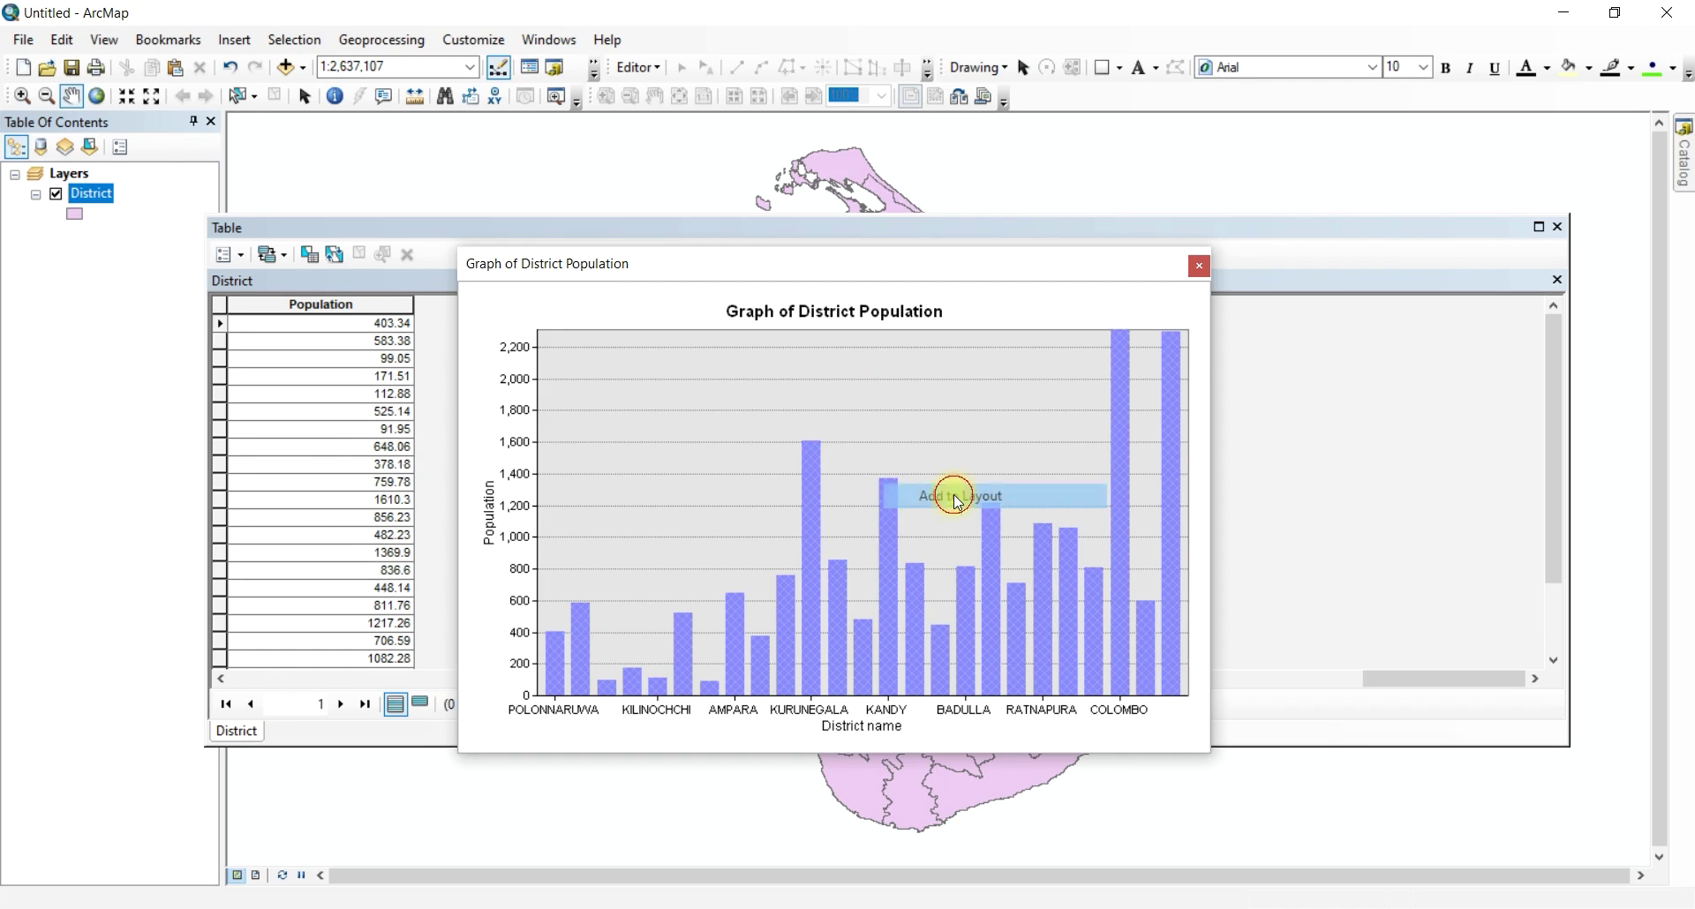
pyautogui.moveTo(958, 263); pyautogui.dragTo(660, 617)
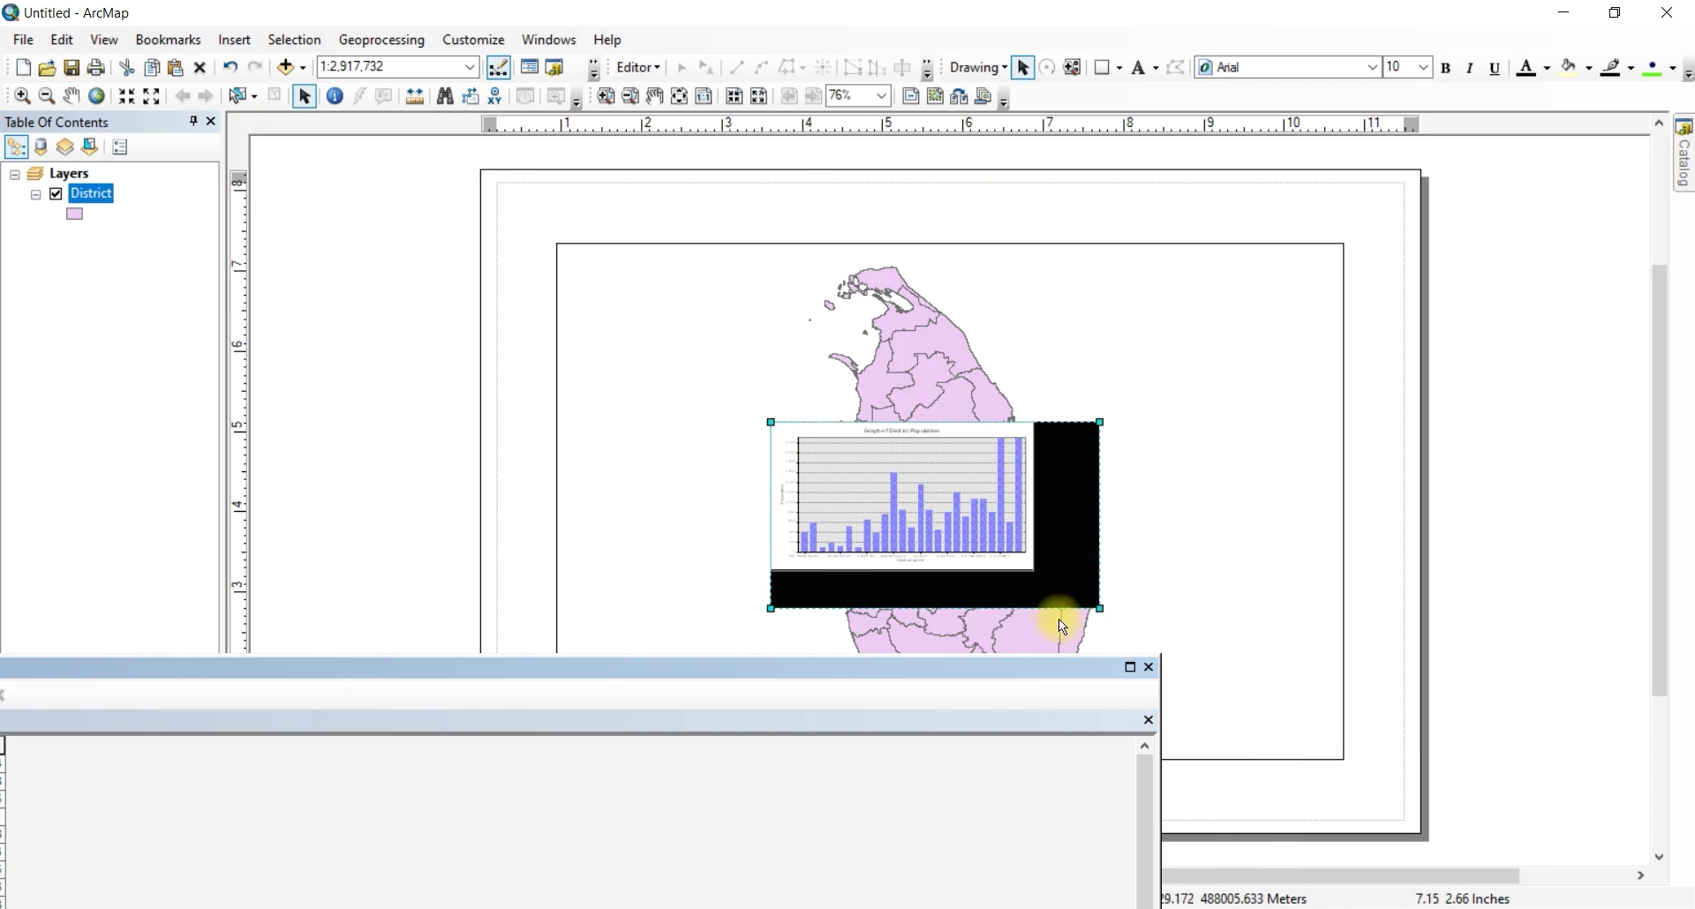
pyautogui.moveTo(1100, 608); pyautogui.dragTo(1248, 692)
pyautogui.moveTo(829, 669); pyautogui.dragTo(801, 584)
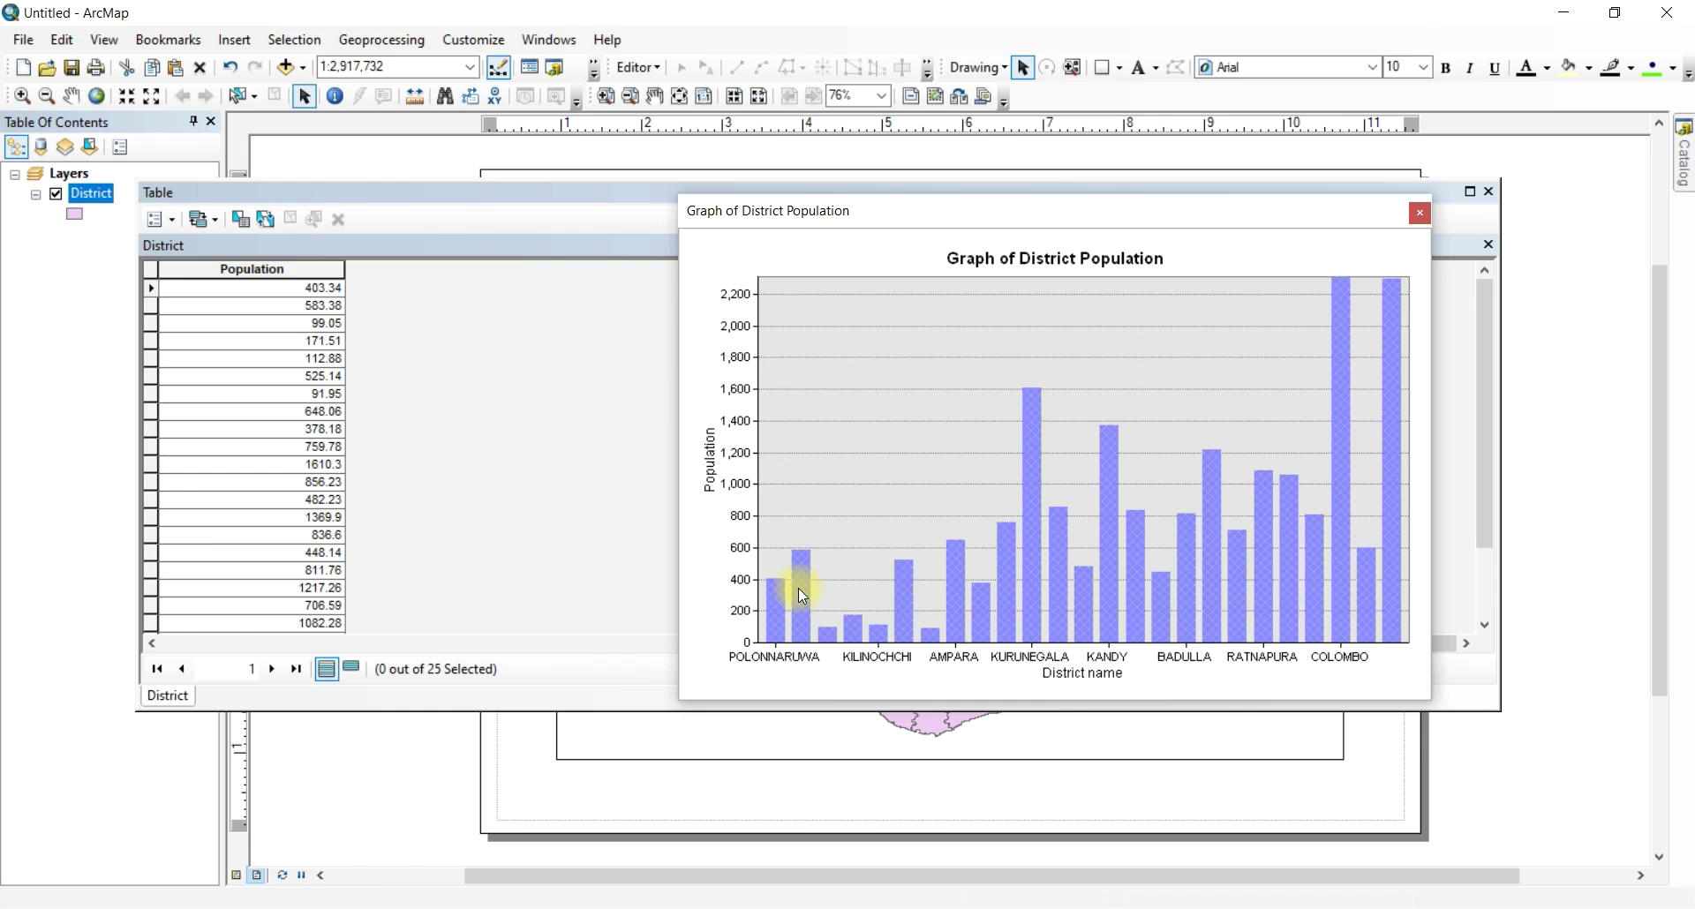
# Select the KURUNEGALA bar to highlight its 1610.3 population record in the table.
pyautogui.click(1032, 448)
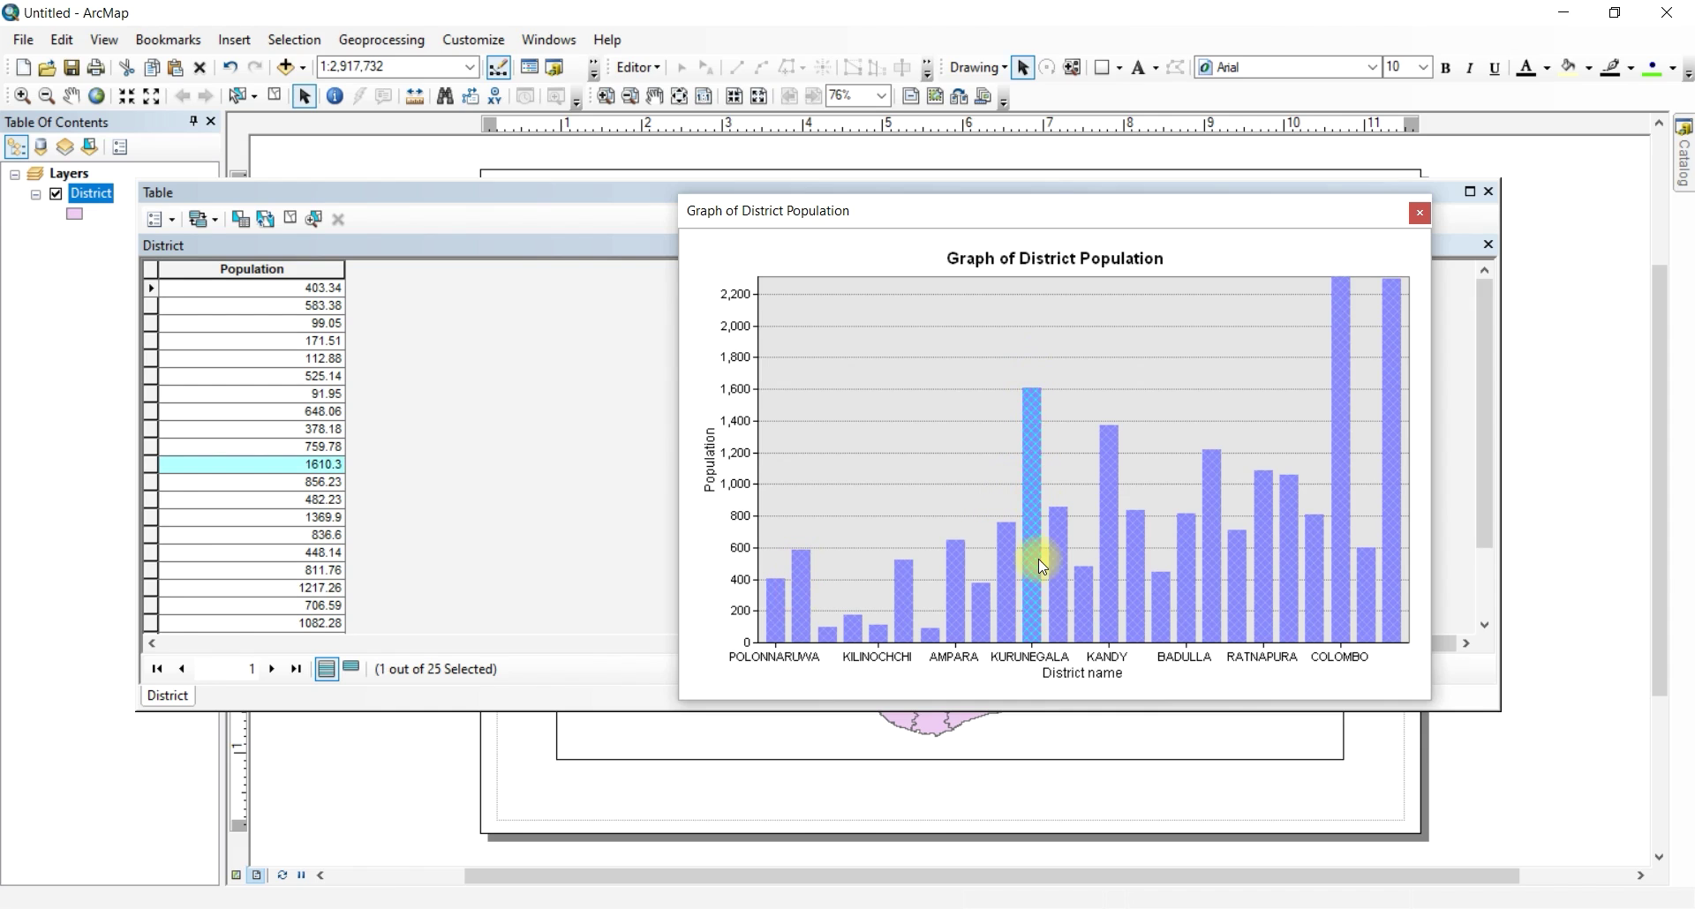